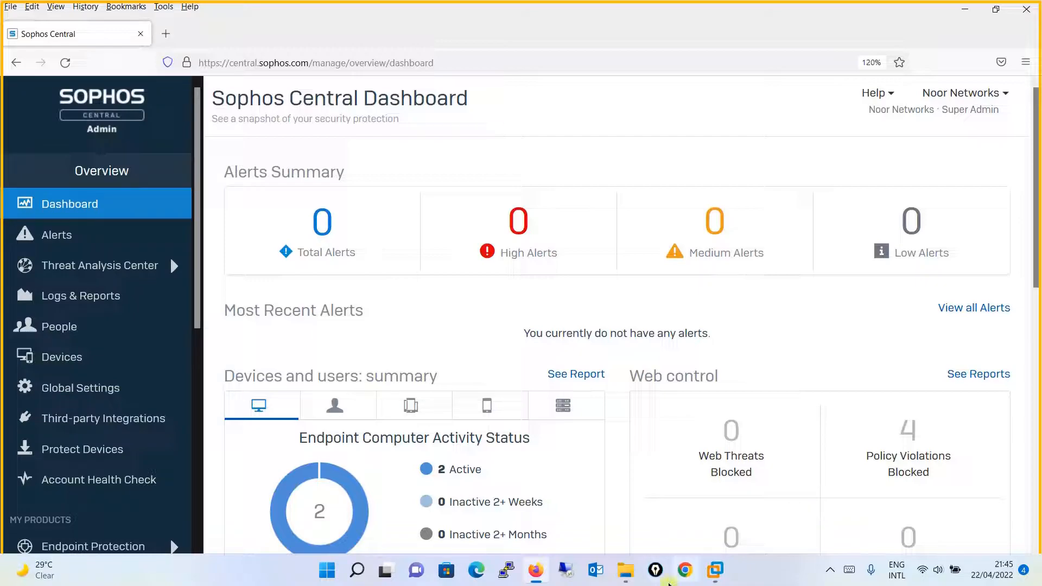
Open the Endpoint Protection policies and look through the existing policies, including the Web Control base policy.
left_click_drag(198, 247, 120, 342)
left_click(96, 393)
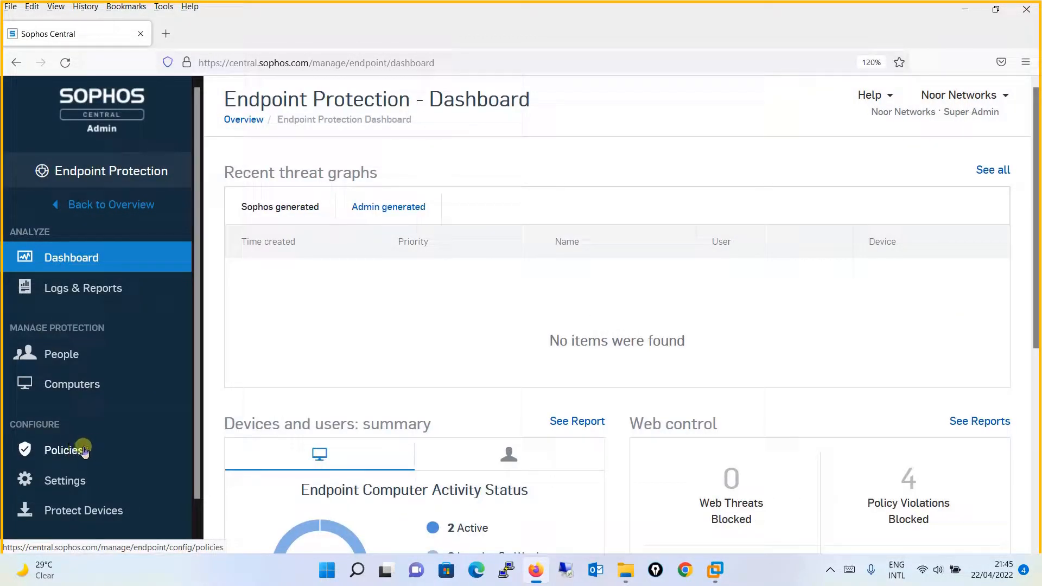
left_click(82, 451)
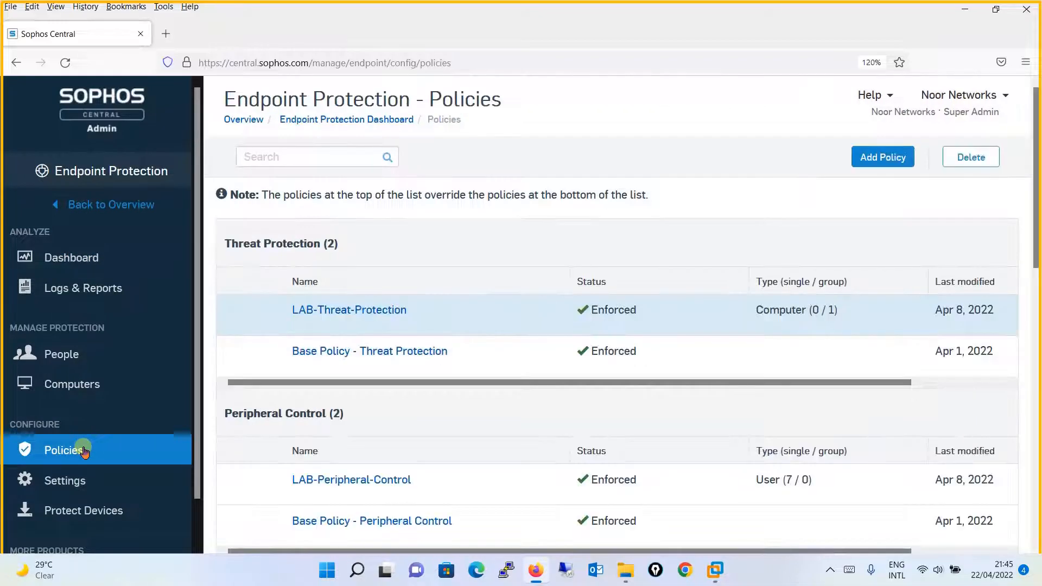
left_click_drag(1036, 177, 1027, 400)
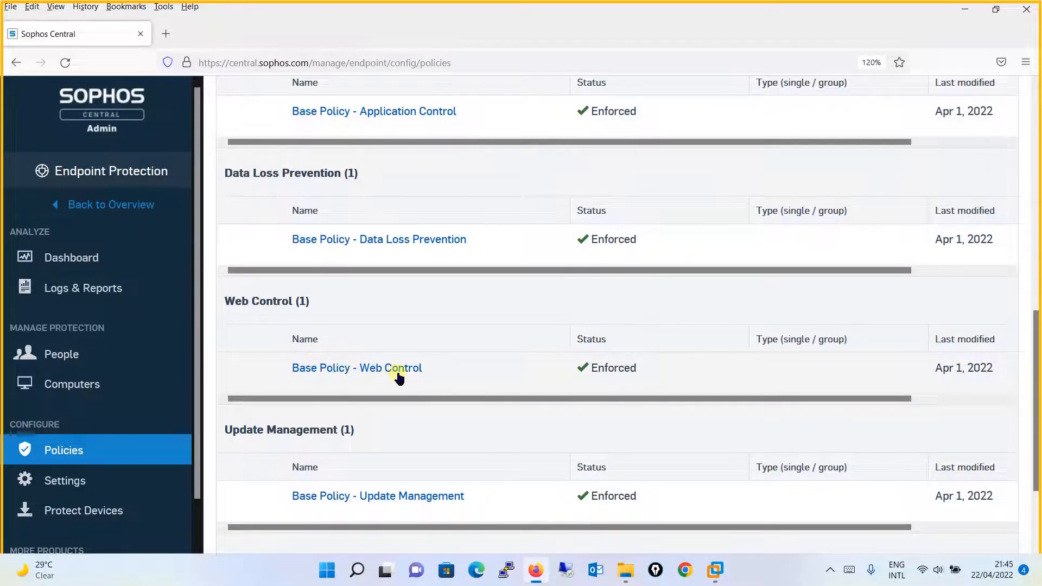
left_click_drag(1036, 365, 1006, 96)
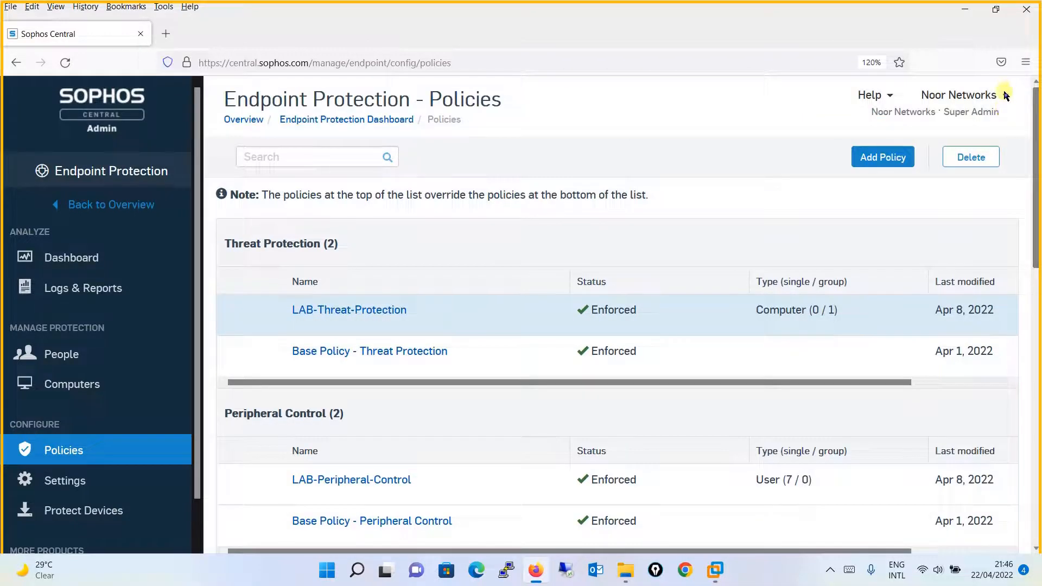
Add a user-based Web Control policy and name it Web-Control-LAB-Policy.
left_click(900, 160)
left_click(374, 218)
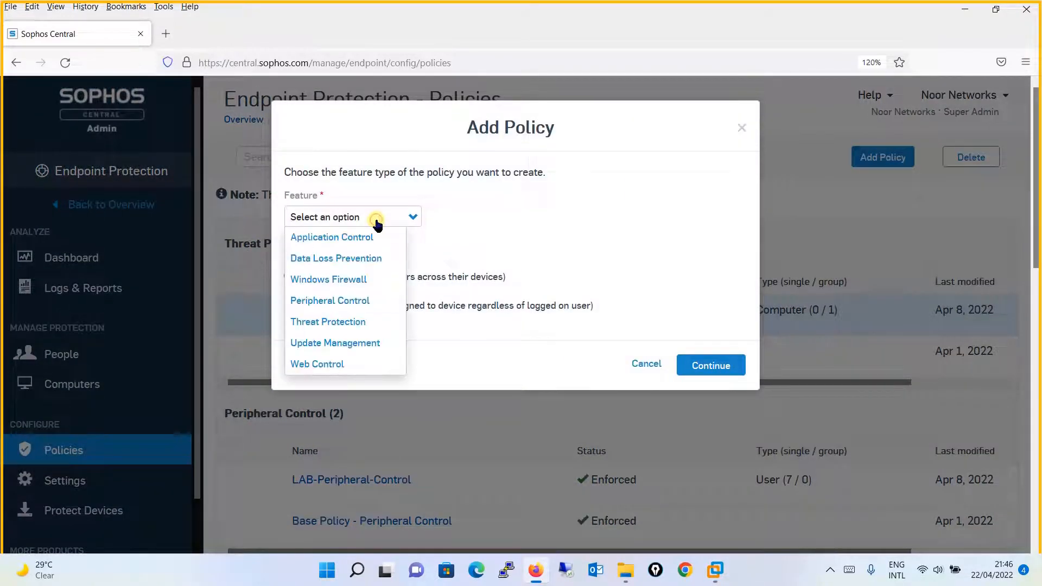
left_click(345, 364)
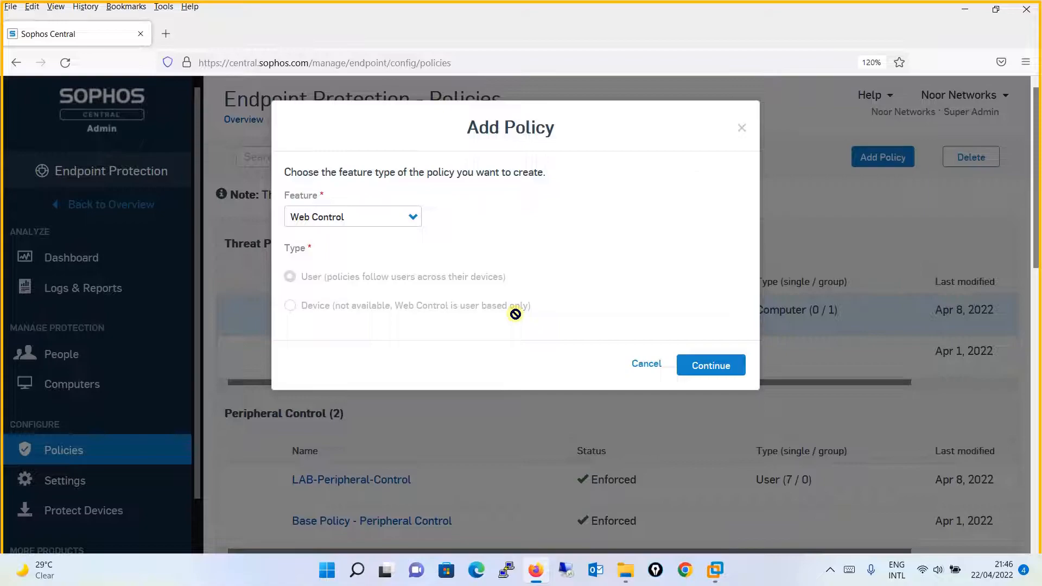
left_click(712, 365)
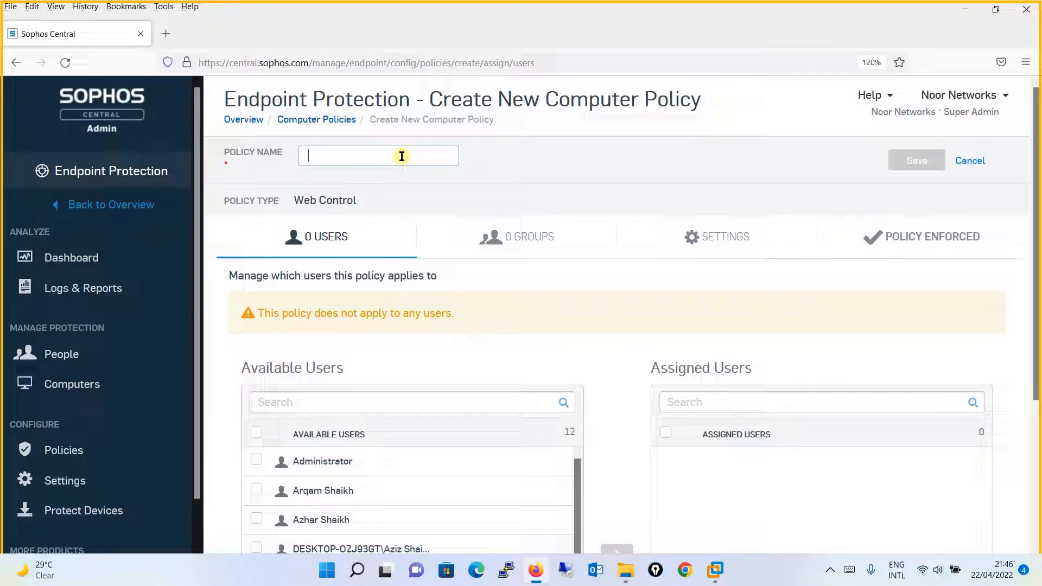
type("We")
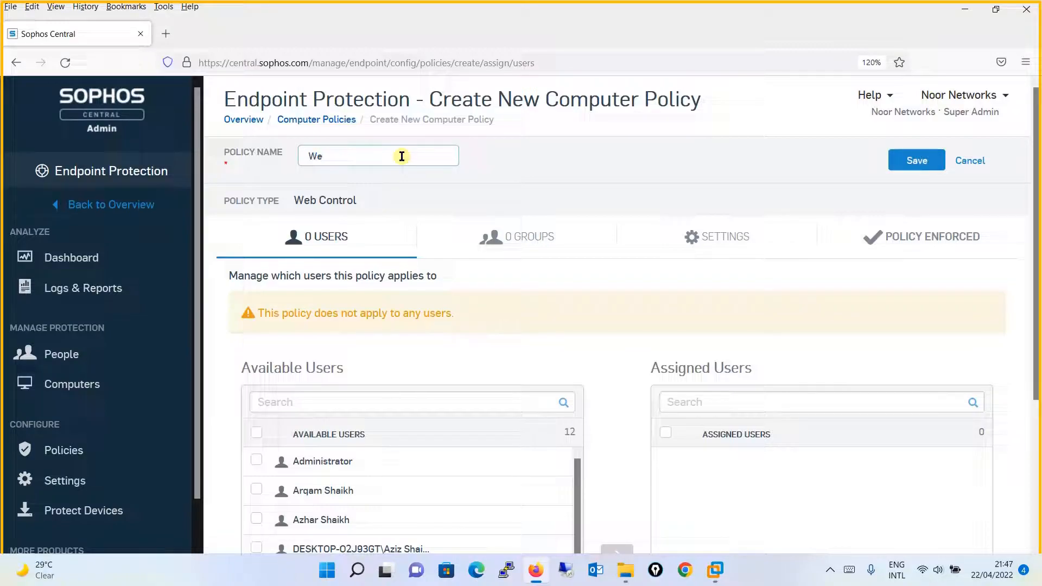
type("b-Control-LAB-Policy")
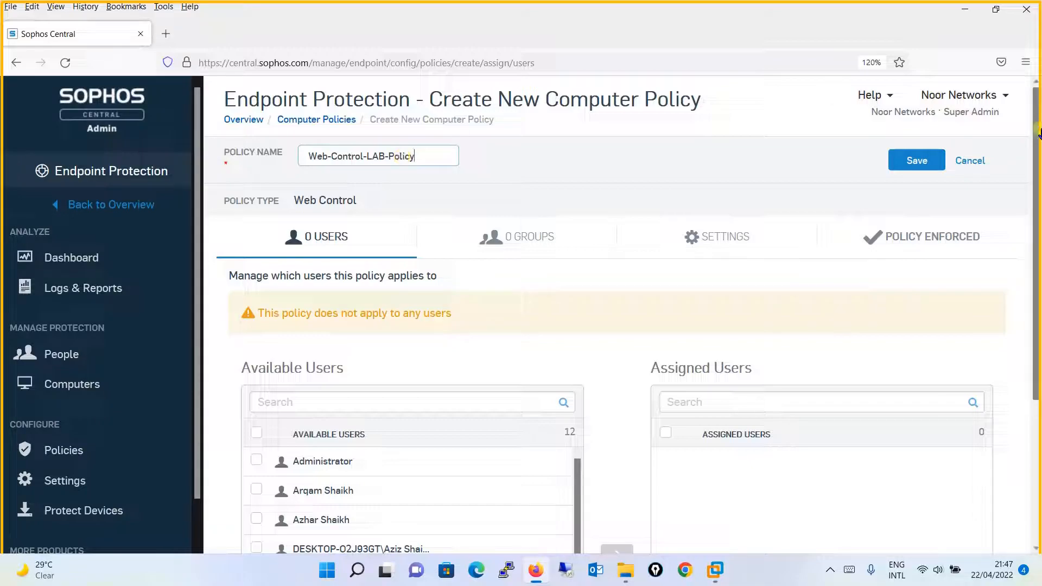
Assign the IT Admin user and the DESKTOP-O2J93GT user to the policy.
scroll(1036, 196, "down", 2)
left_click_drag(1036, 196, 1037, 211)
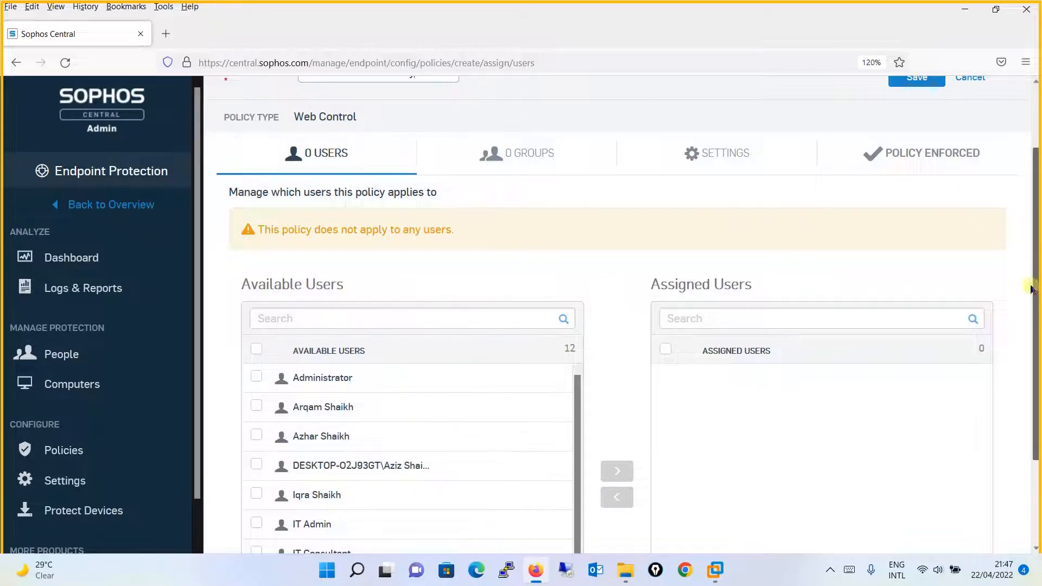
left_click_drag(1031, 287, 1019, 356)
left_click_drag(575, 323, 566, 396)
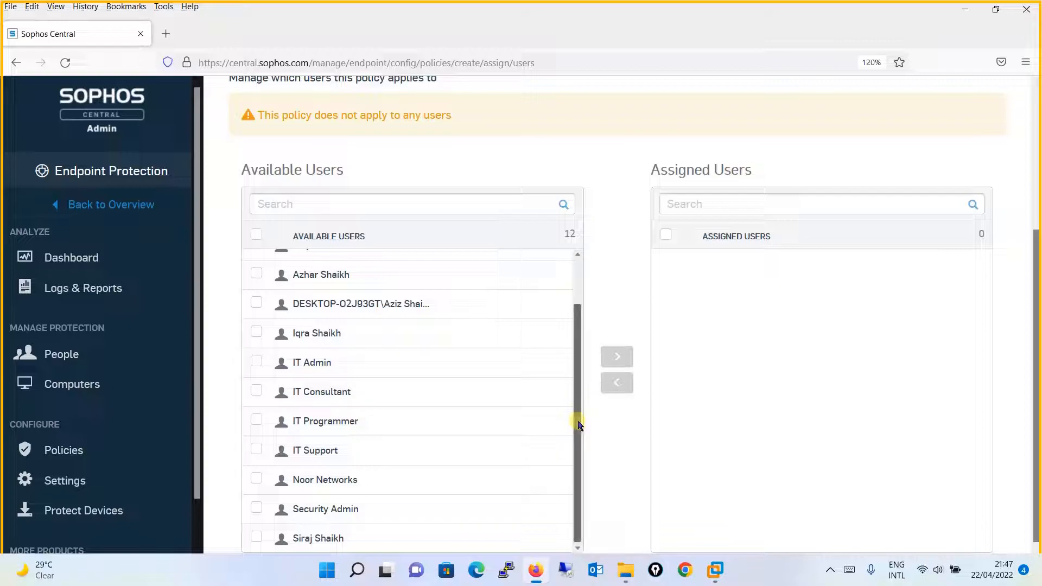
left_click(256, 362)
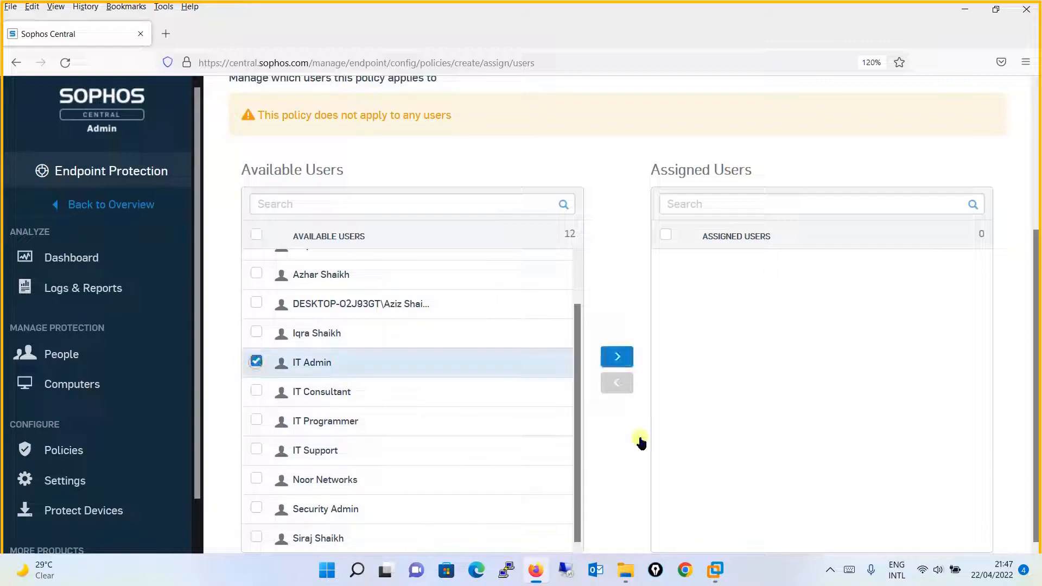
left_click(256, 303)
left_click(623, 359)
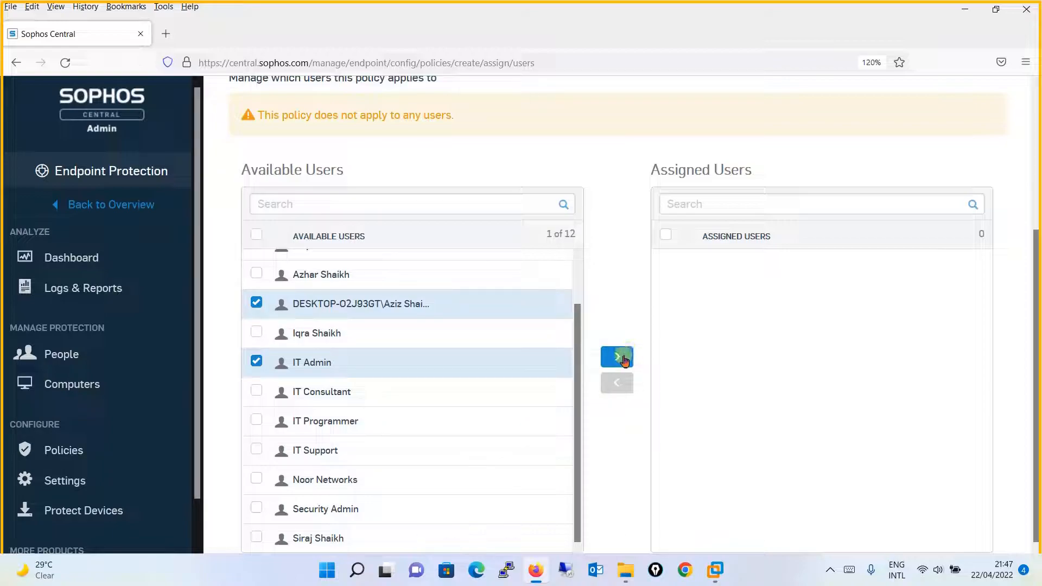
In the policy settings, enable Additional security options, show its details and set it to "Let me specify...".
left_click_drag(1038, 321, 1029, 195)
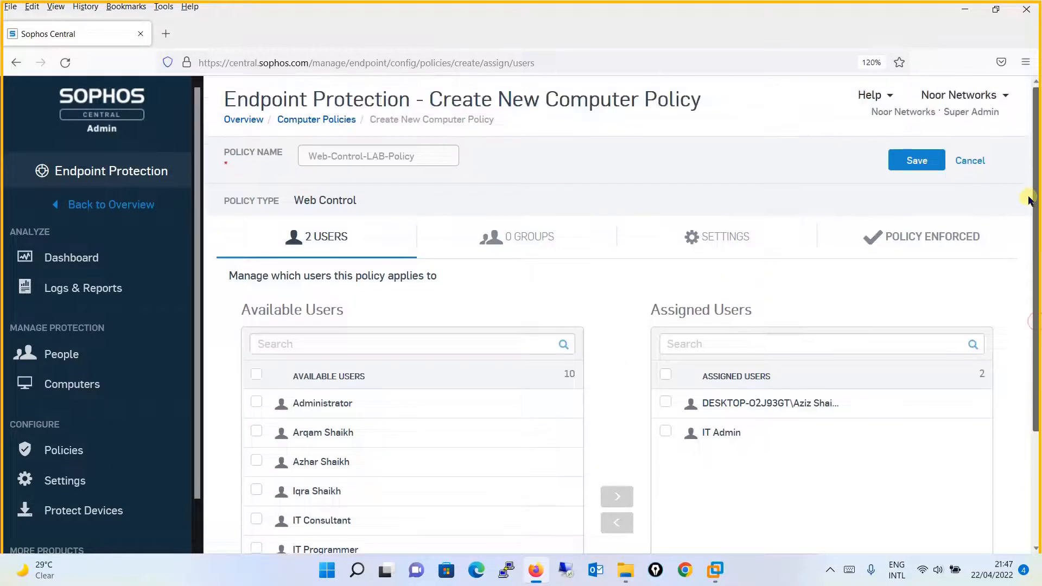
left_click(740, 239)
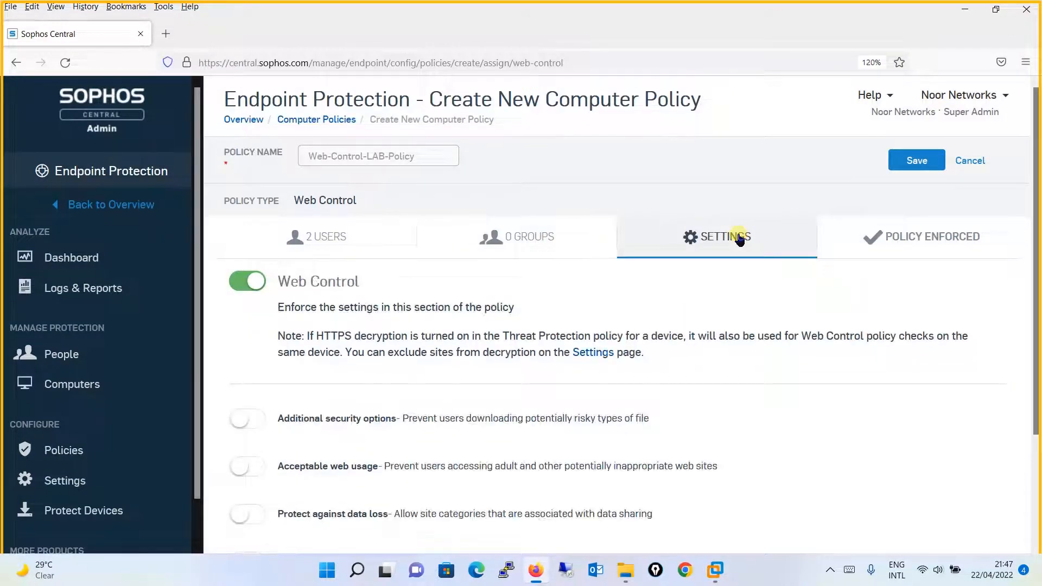
left_click_drag(1037, 152, 1036, 194)
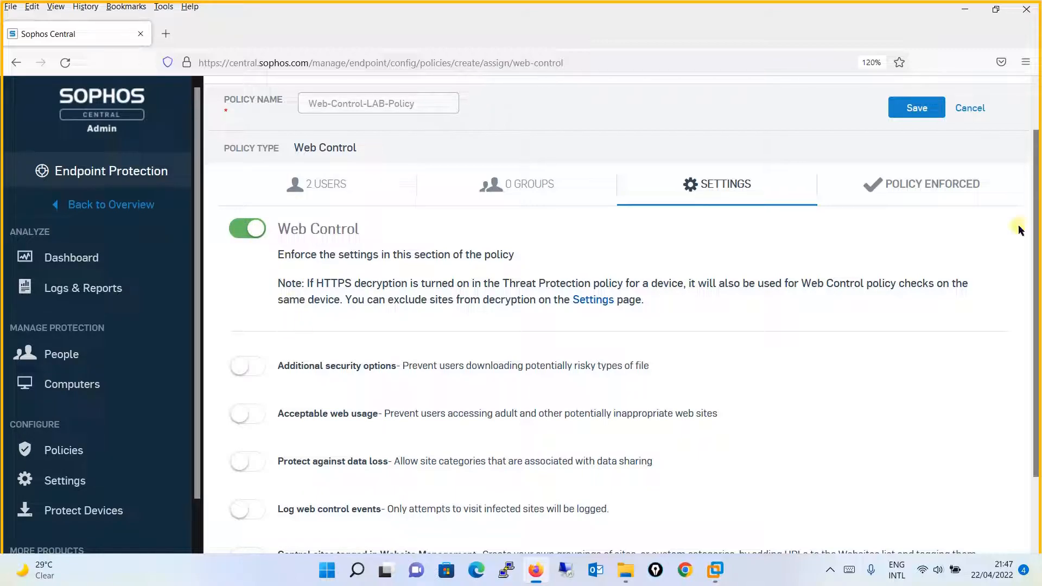
scroll(1034, 244, "down", 3)
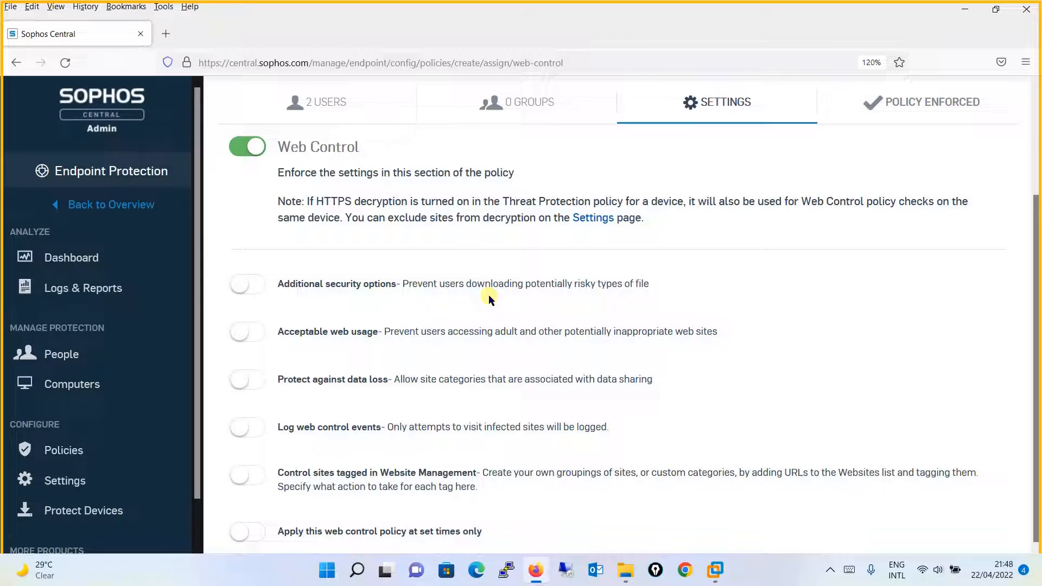
left_click(249, 285)
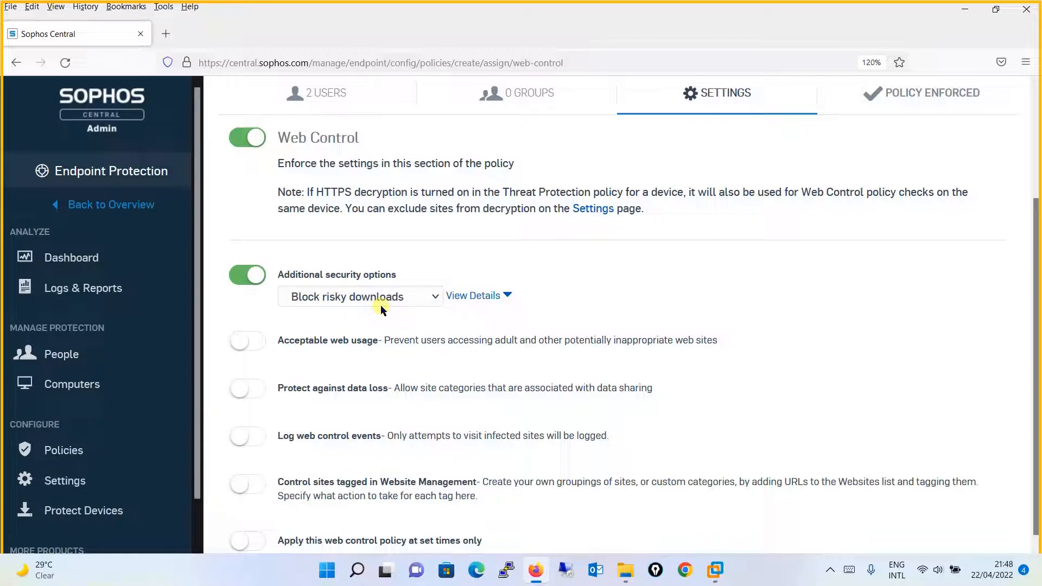
left_click(475, 297)
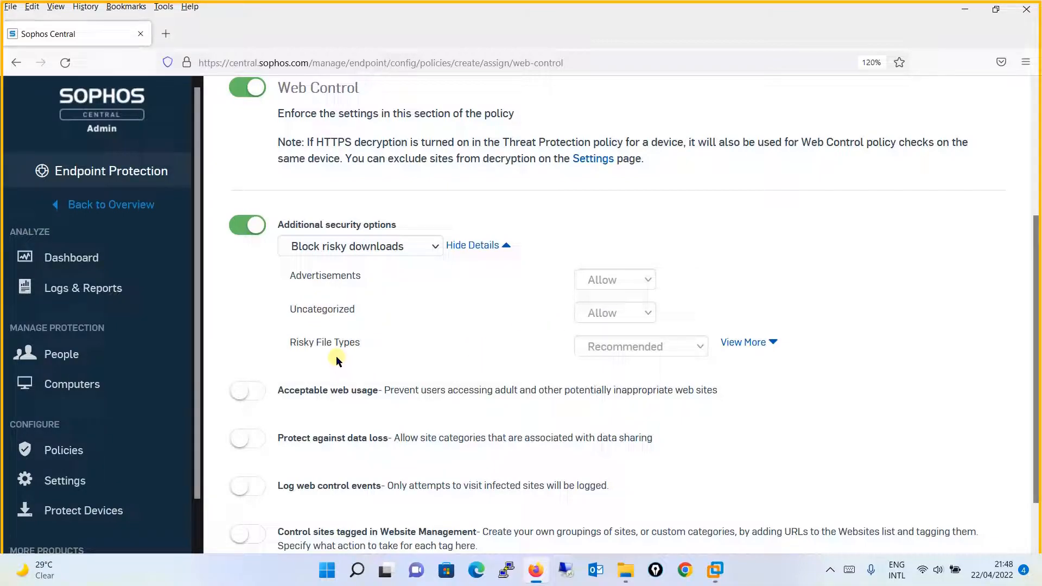
left_click(414, 249)
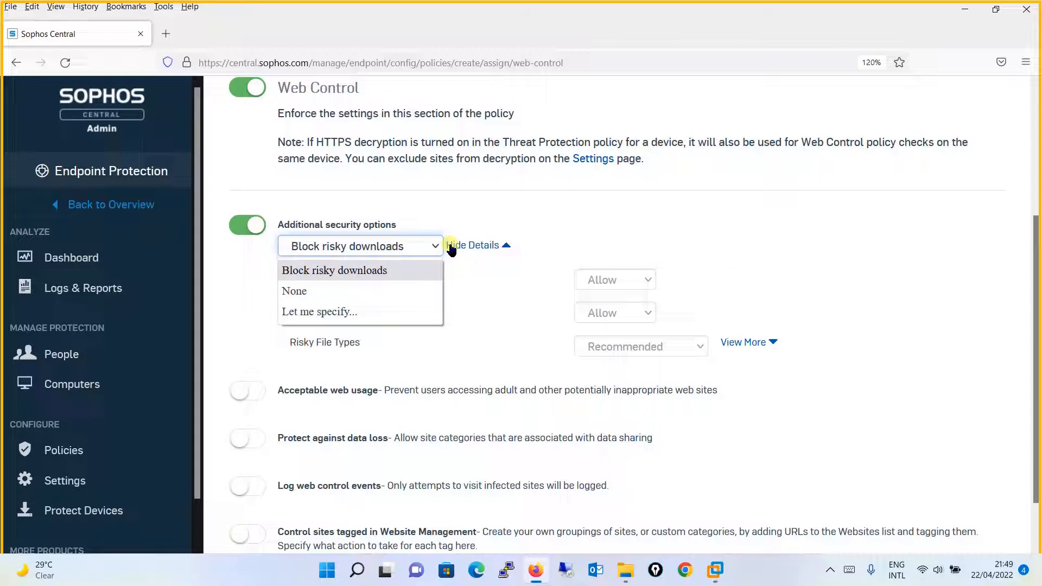
left_click(353, 313)
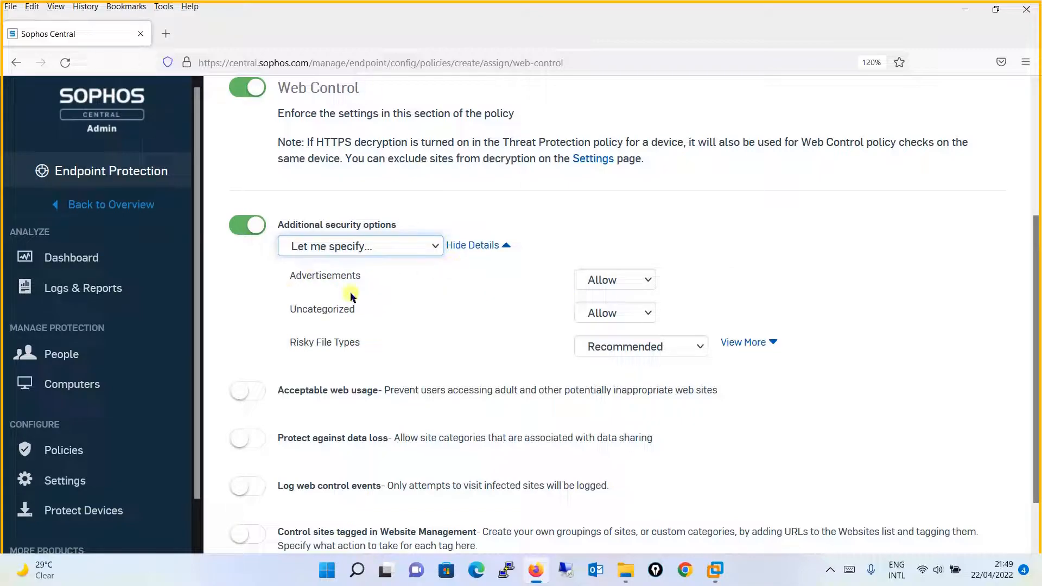
Set the Advertisements action to Block and the Uncategorized action to Warn.
left_click(642, 279)
left_click(641, 279)
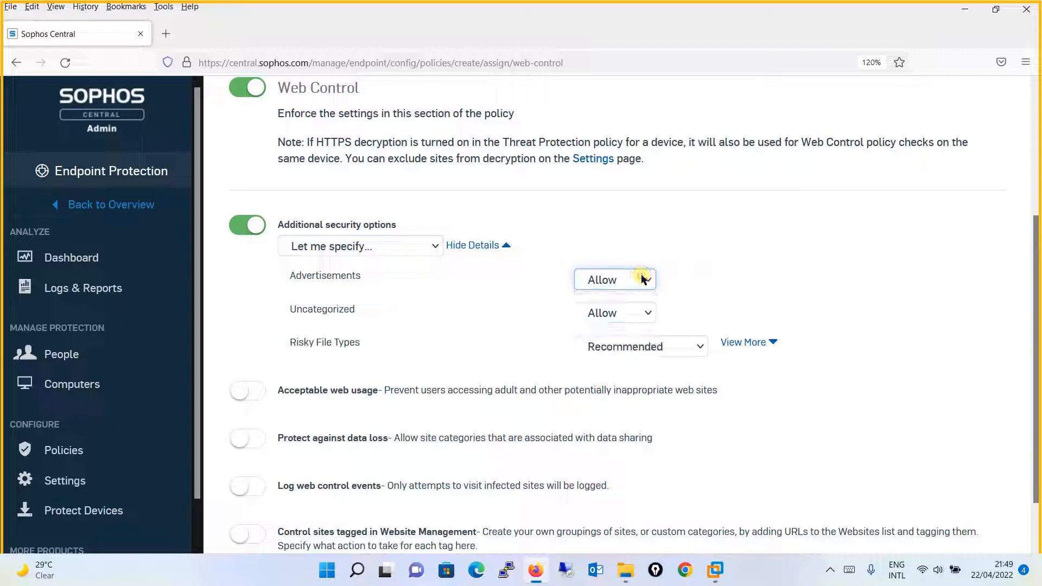
left_click(642, 279)
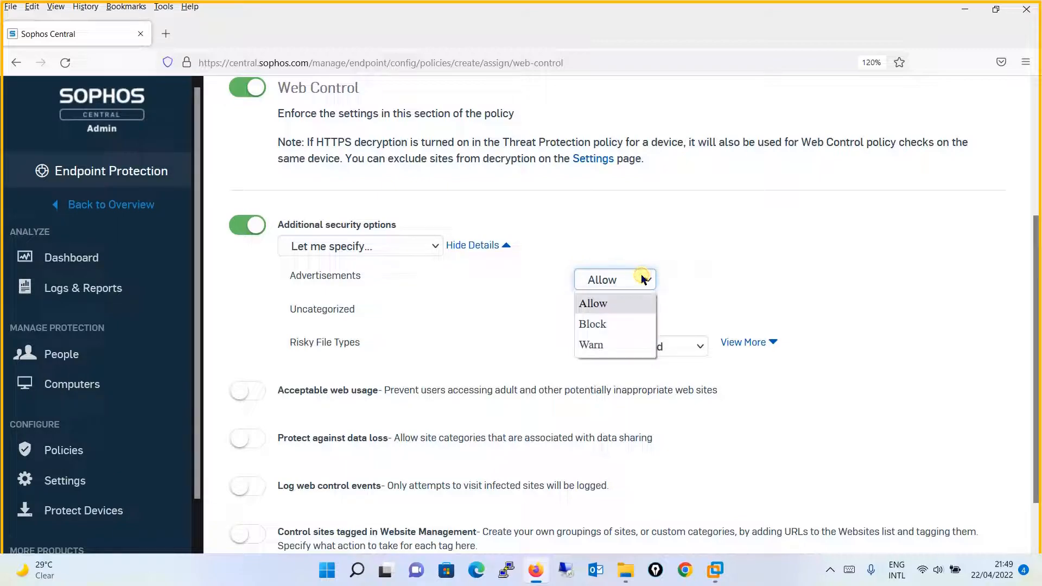
left_click(613, 326)
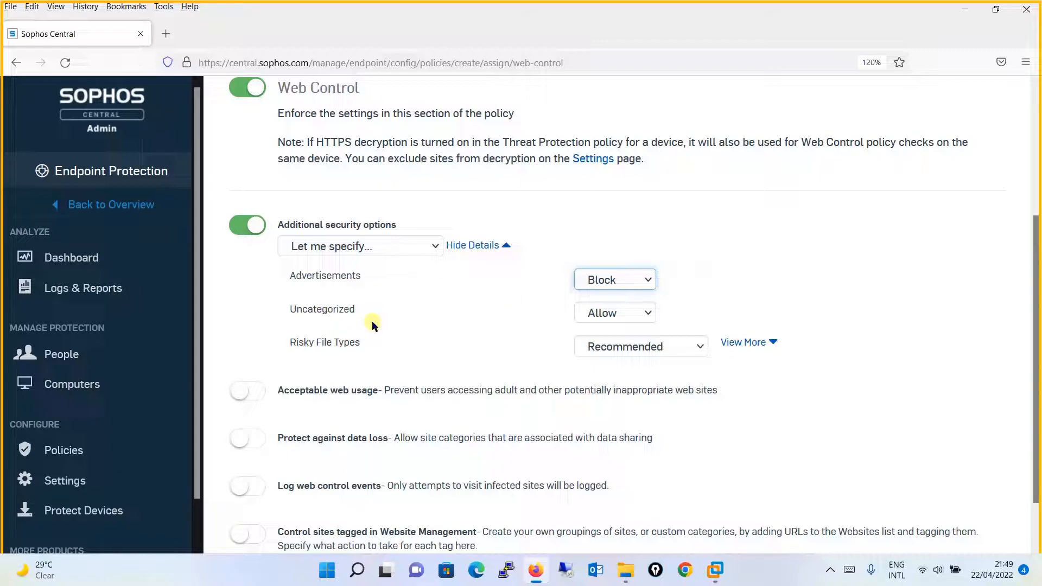
left_click(633, 314)
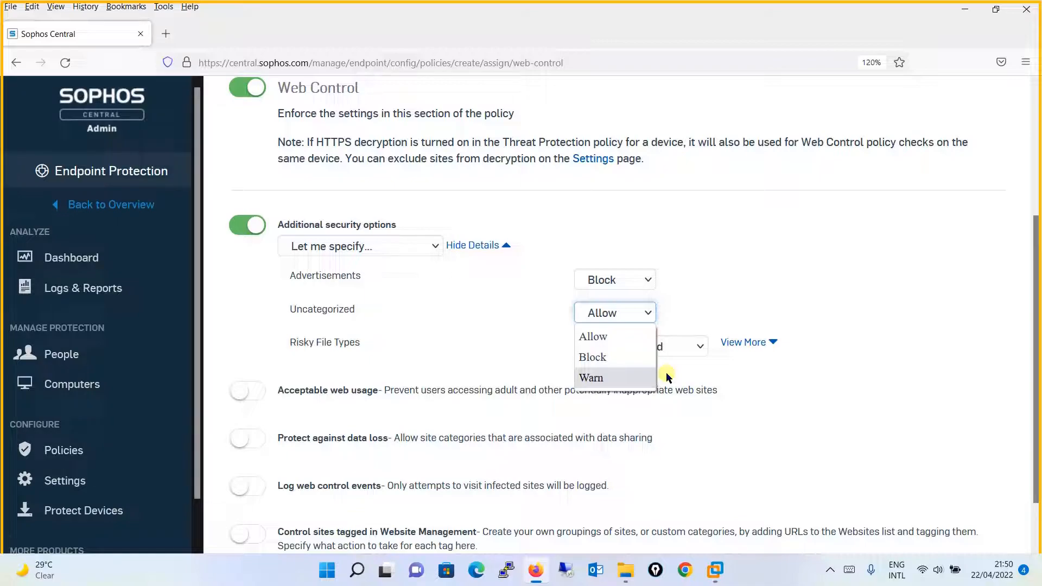
left_click(619, 378)
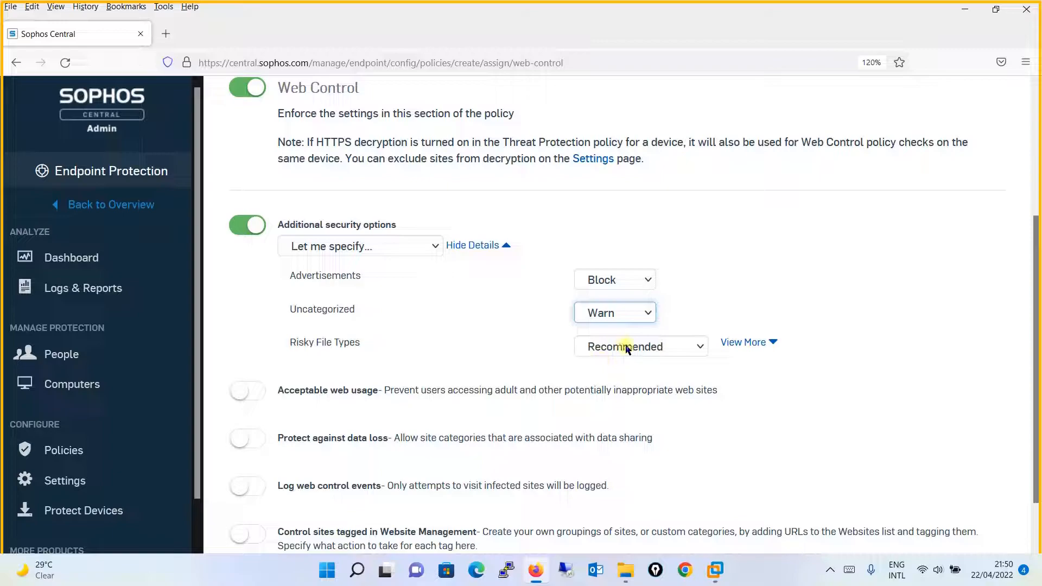
Expand the Risky File Types list, review its actions and set Risky File Types to "Let me specify...".
left_click(738, 346)
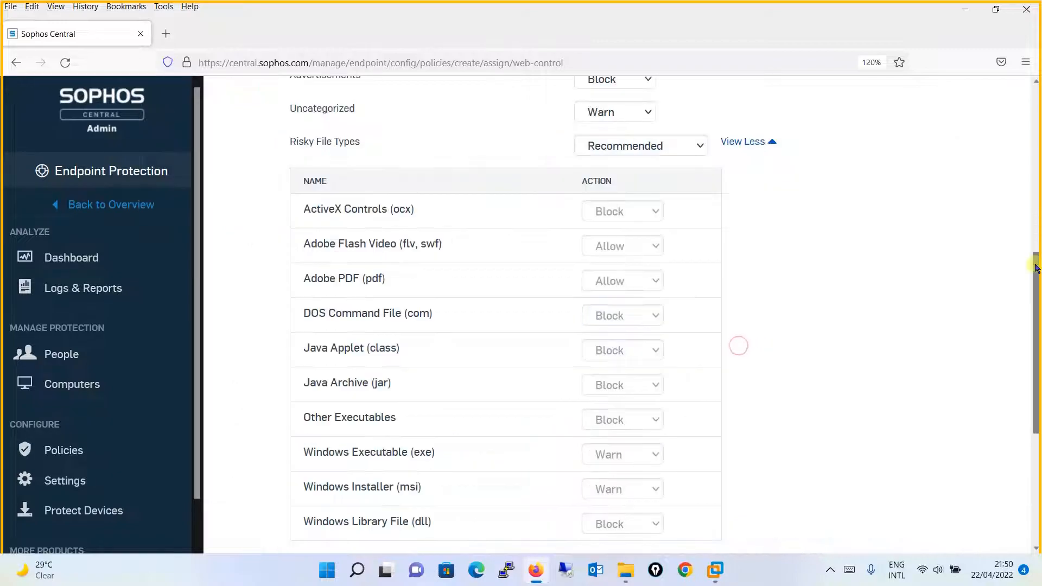
left_click_drag(1037, 277, 1038, 286)
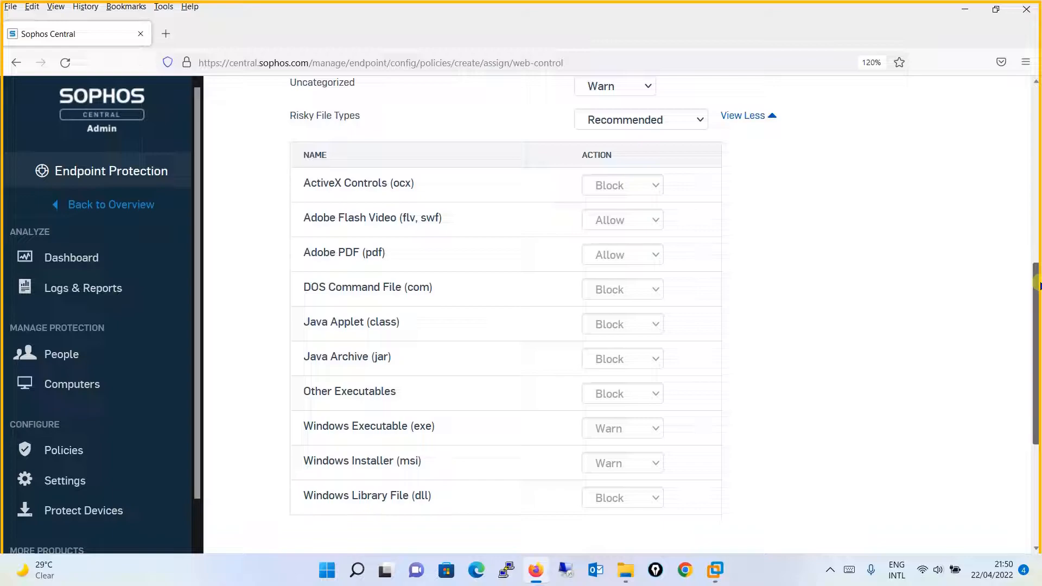
left_click_drag(1038, 286, 1038, 253)
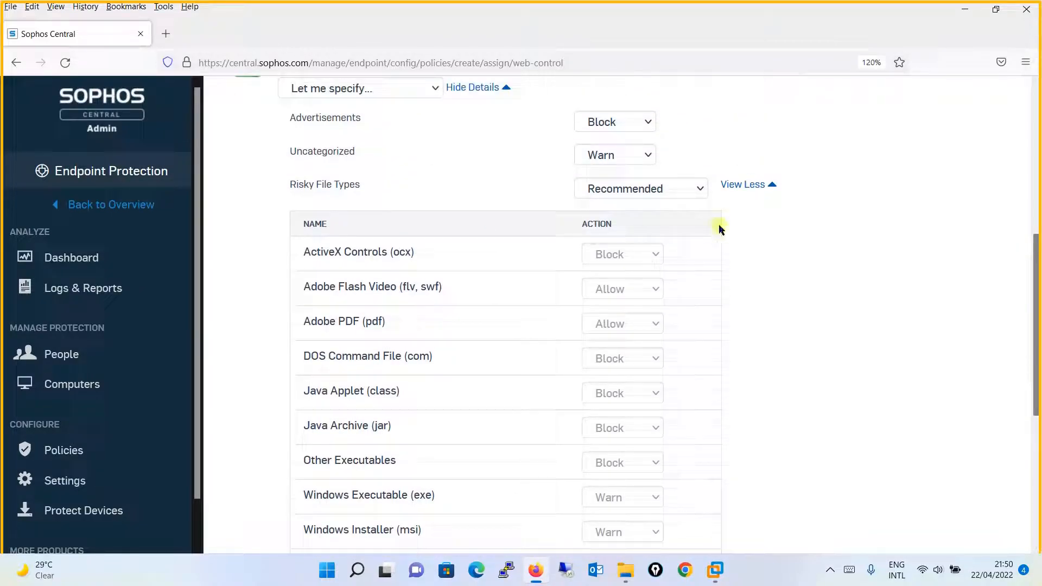
left_click(679, 191)
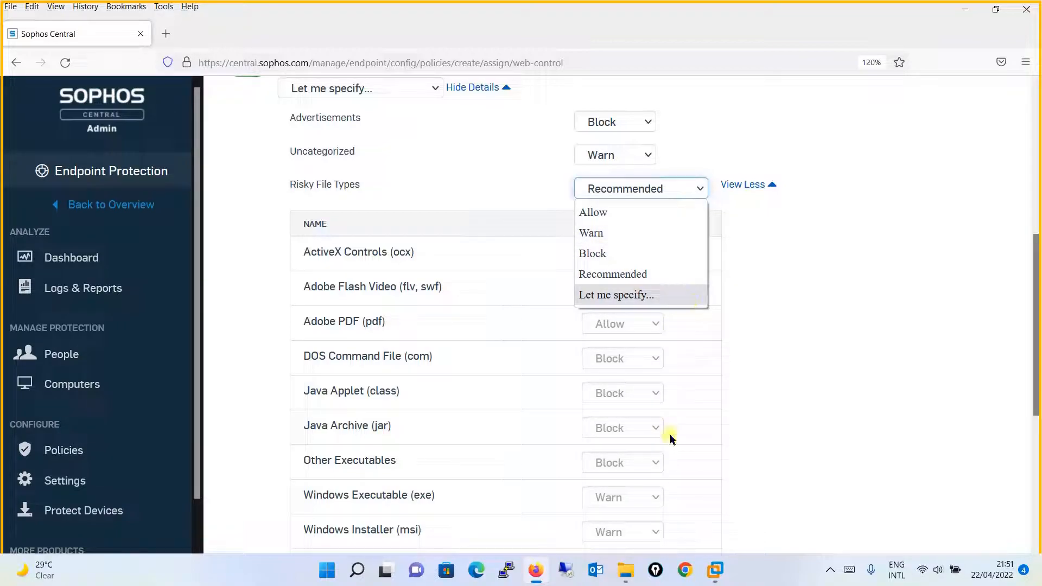
left_click(642, 295)
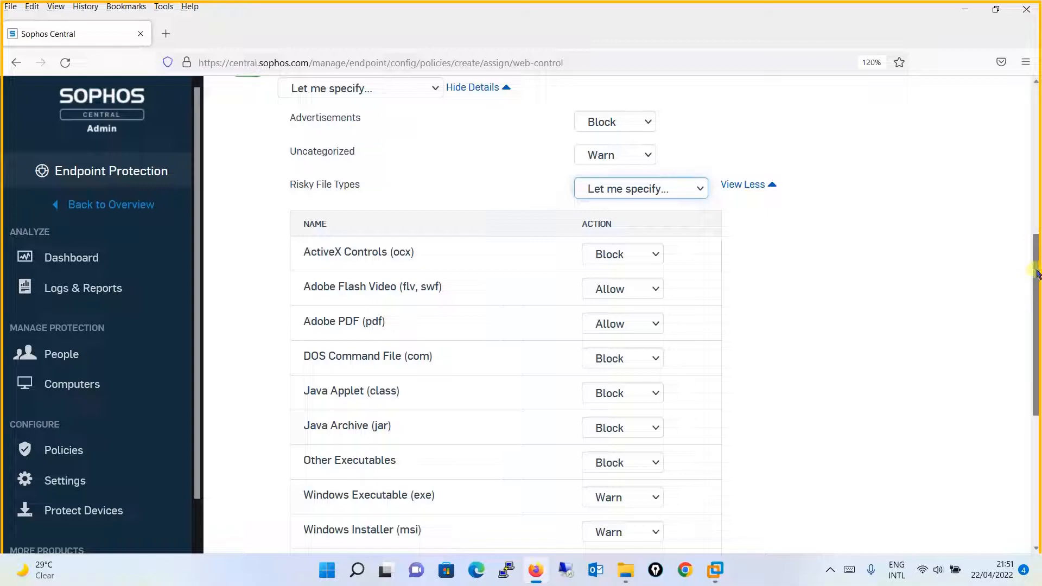
Set the action for Windows Executable (exe) to Block and for Windows Installer (msi) to Allow.
scroll(1036, 274, "down", 2)
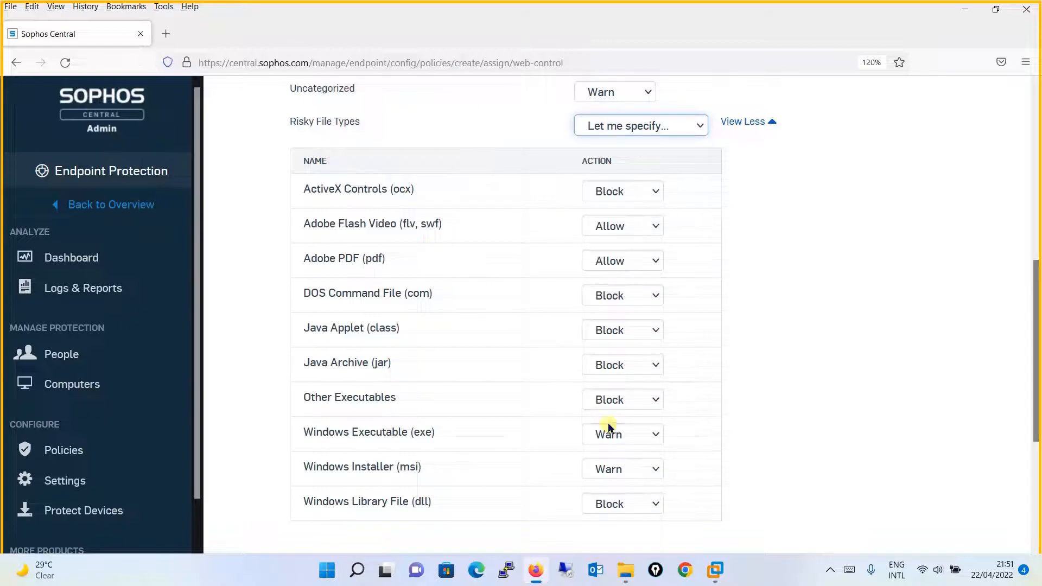
left_click(638, 438)
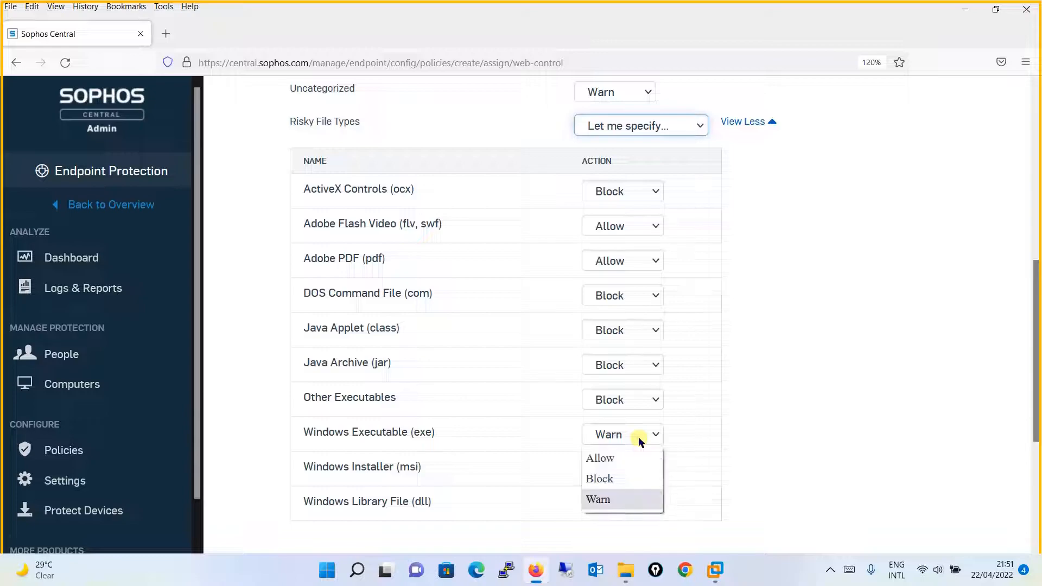
left_click(621, 479)
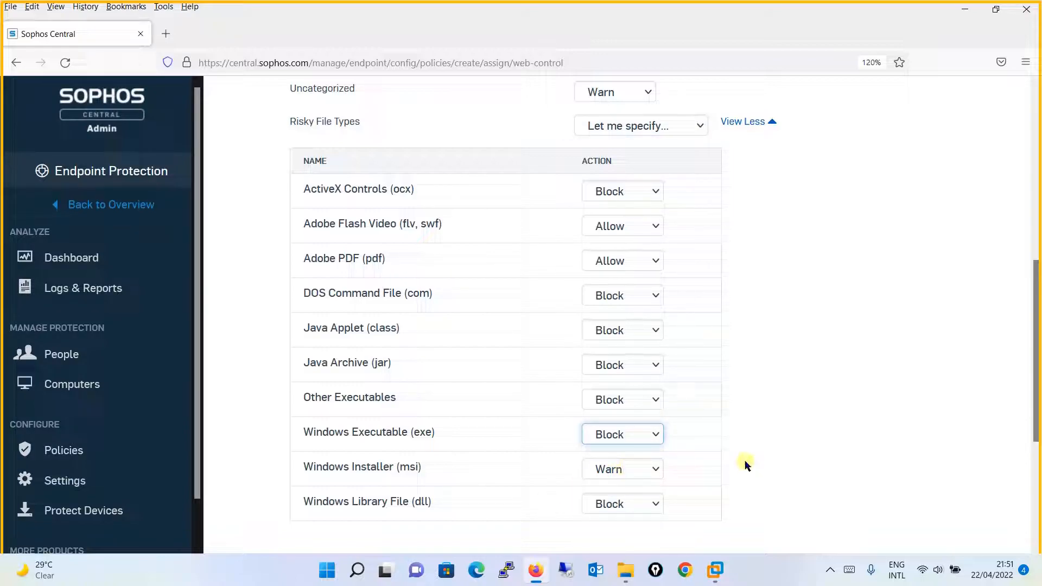
left_click(643, 474)
left_click(623, 491)
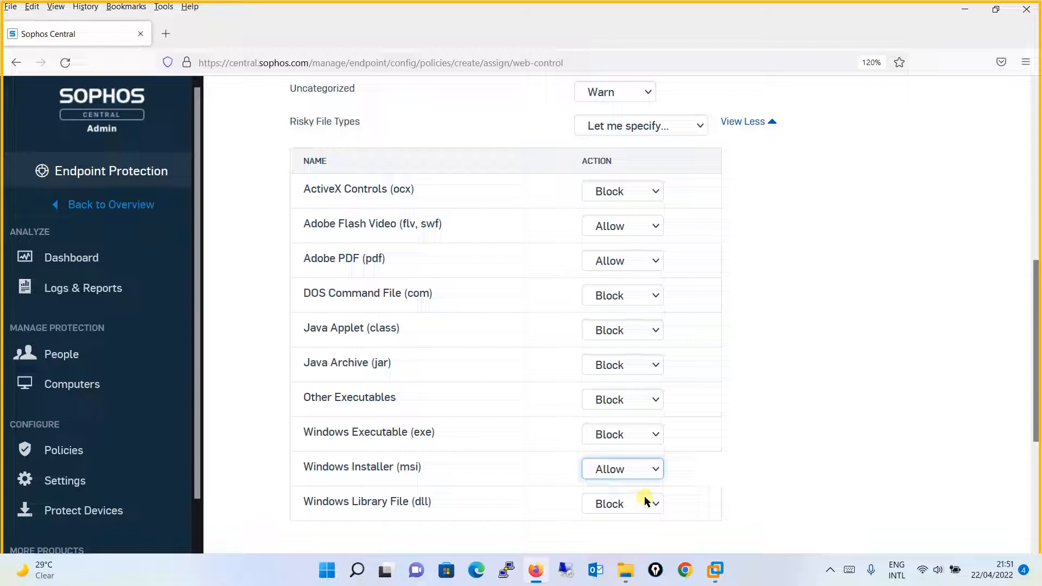
Enable Acceptable web usage, show its details and set it to "Let me specify...".
left_click_drag(1035, 375, 1031, 321)
left_click_drag(1032, 324, 1025, 421)
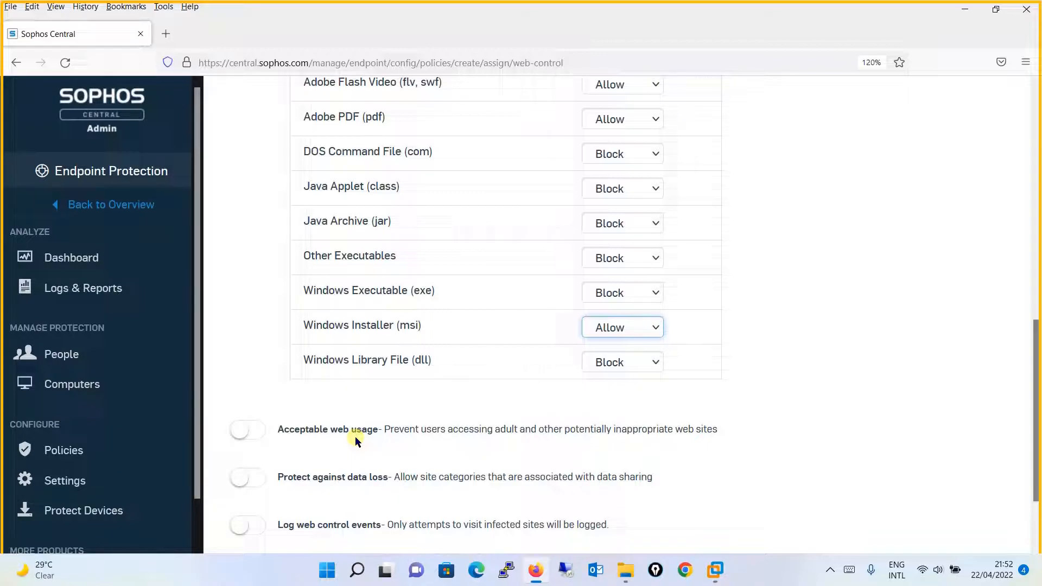
key("Down")
left_click(251, 429)
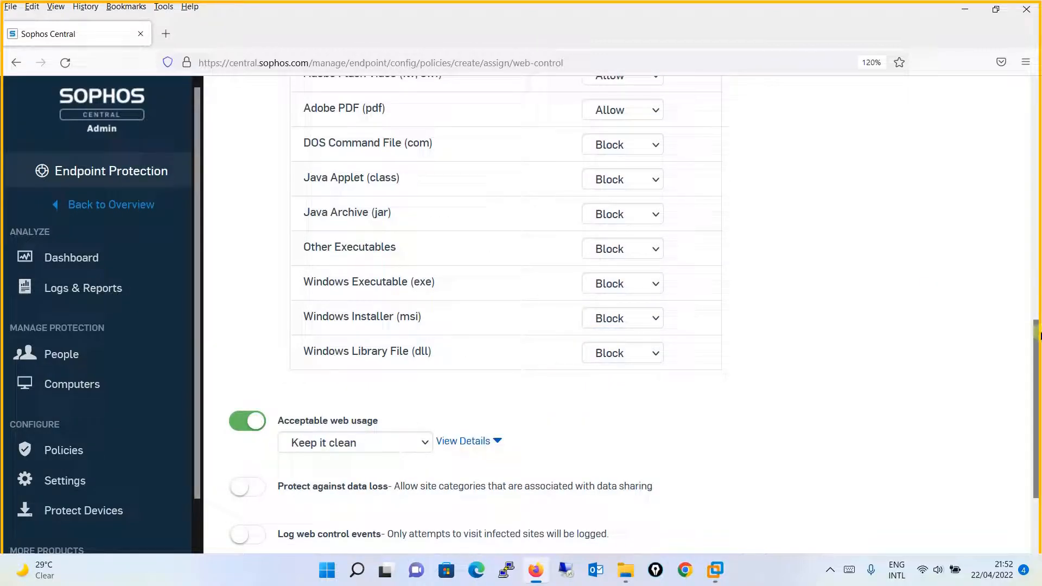
scroll(1035, 341, "down", 2)
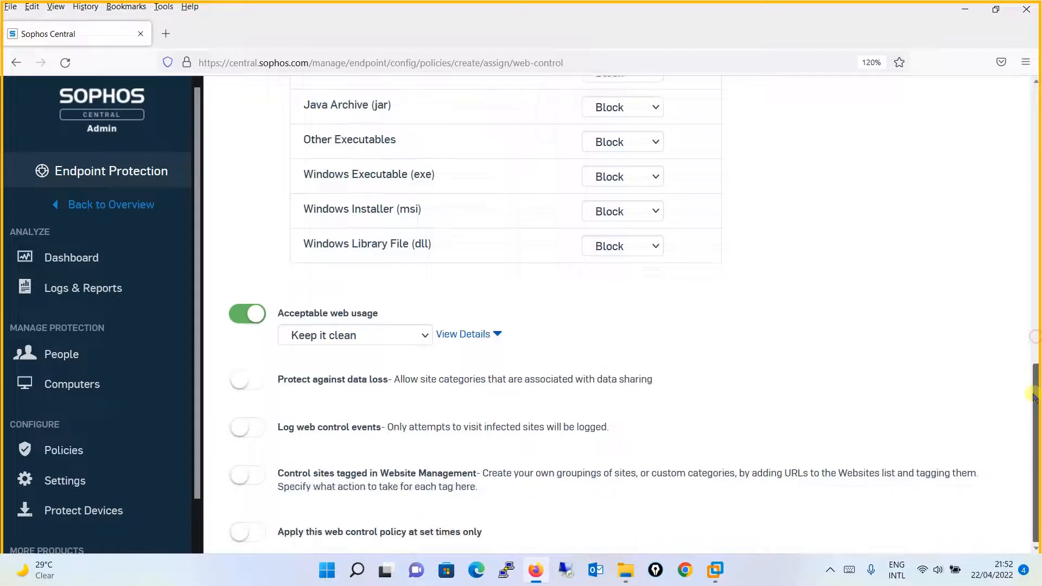
left_click(487, 336)
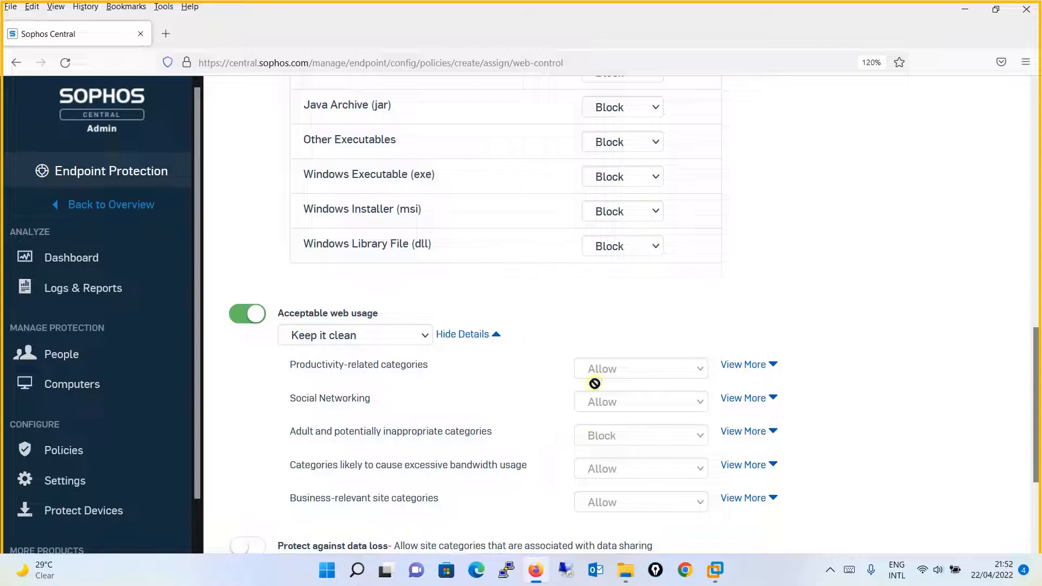
left_click(421, 334)
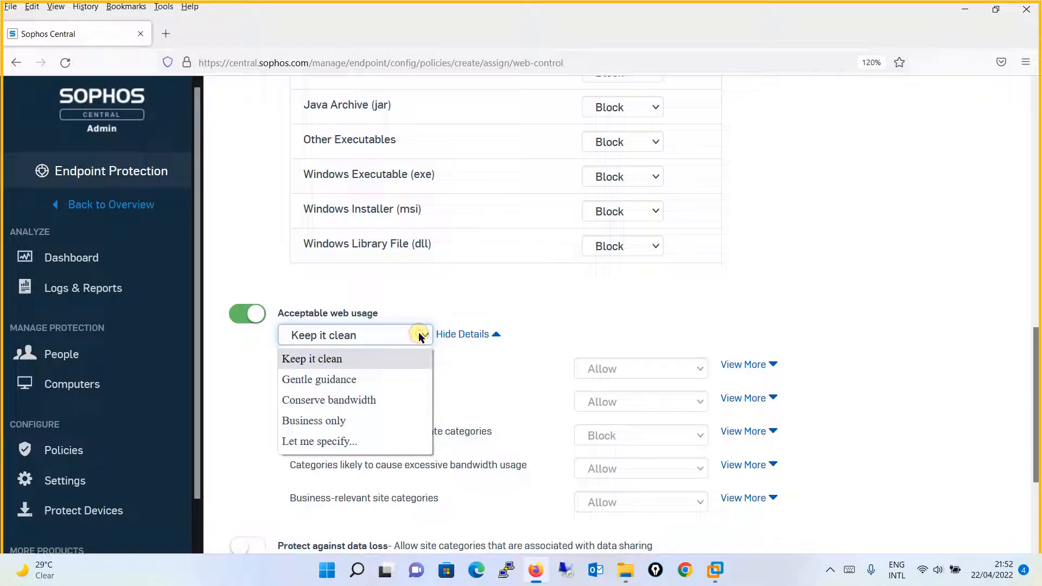
left_click(351, 447)
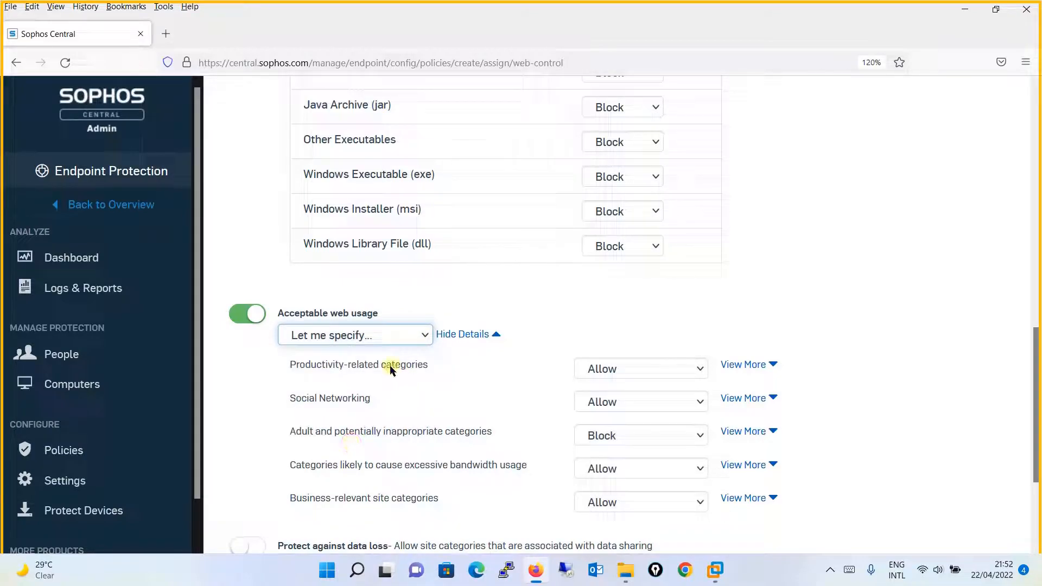
Expand the Productivity-related categories list and set the group to "Let me specify...".
left_click(764, 367)
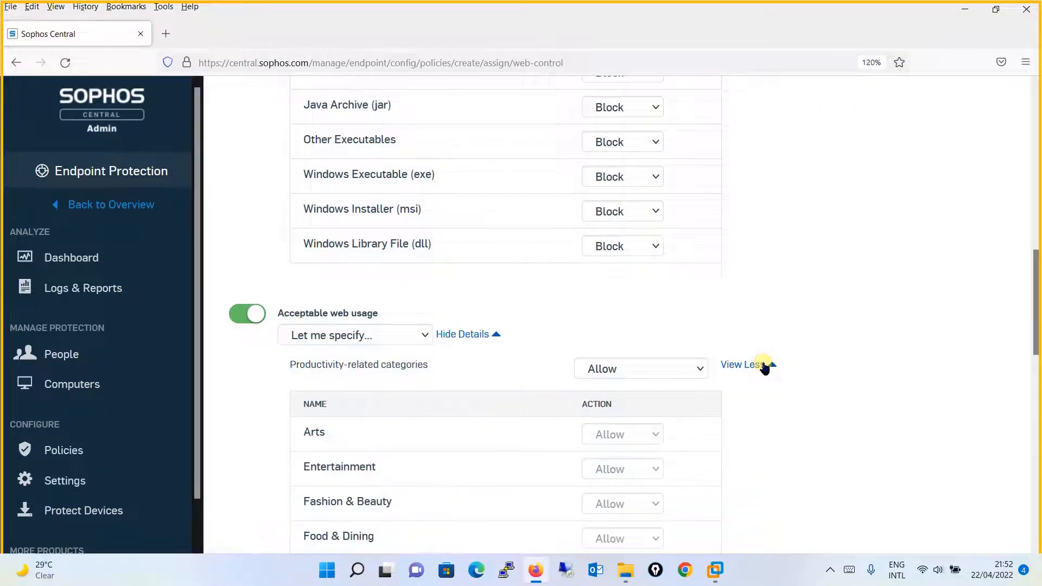
left_click_drag(1034, 281, 1033, 305)
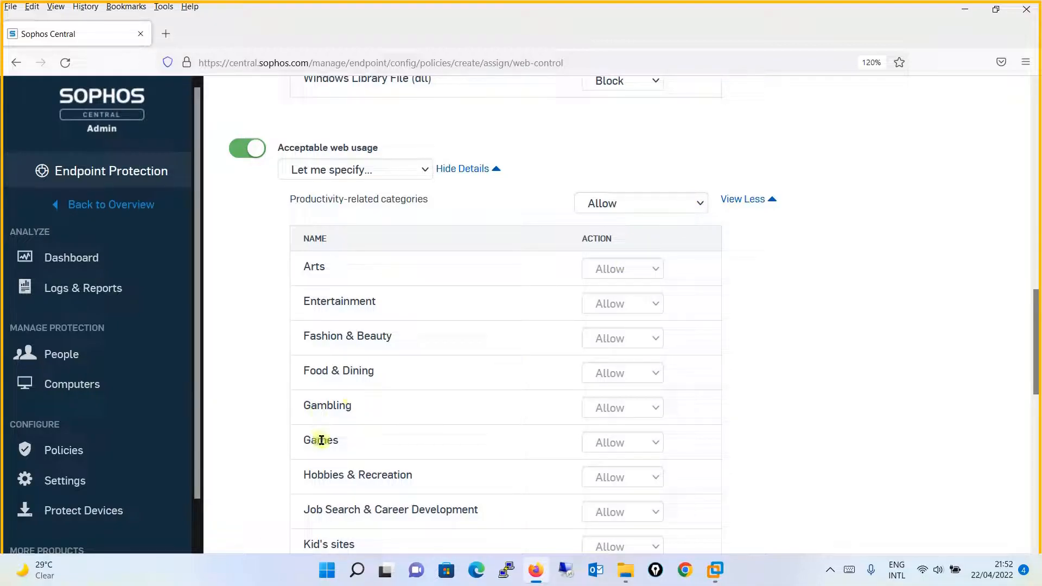
left_click(672, 210)
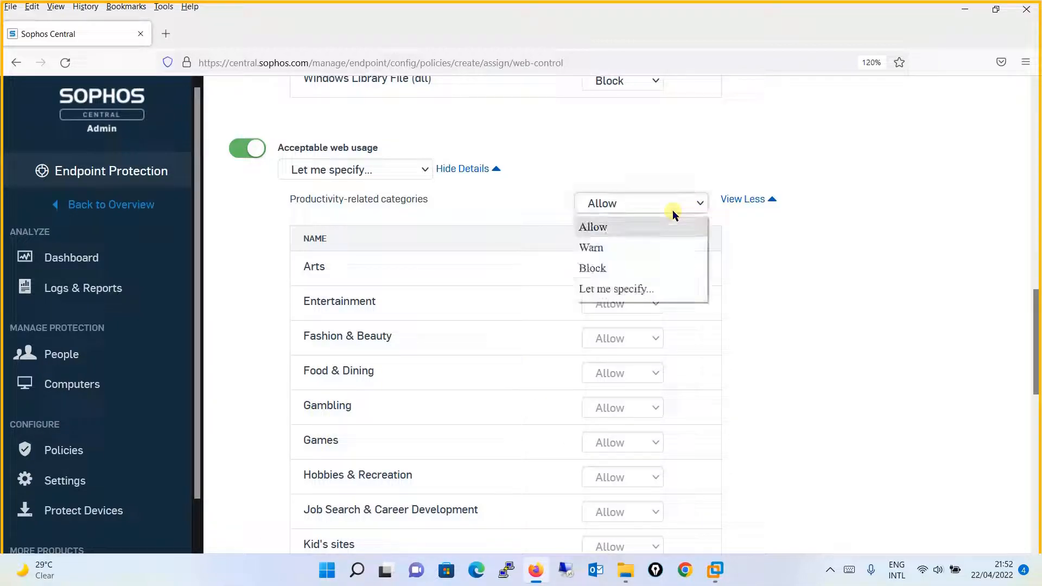
left_click(624, 292)
Set the actions for Gambling and Games in the productivity-related categories to Block.
left_click_drag(1036, 314, 1036, 332)
left_click(633, 296)
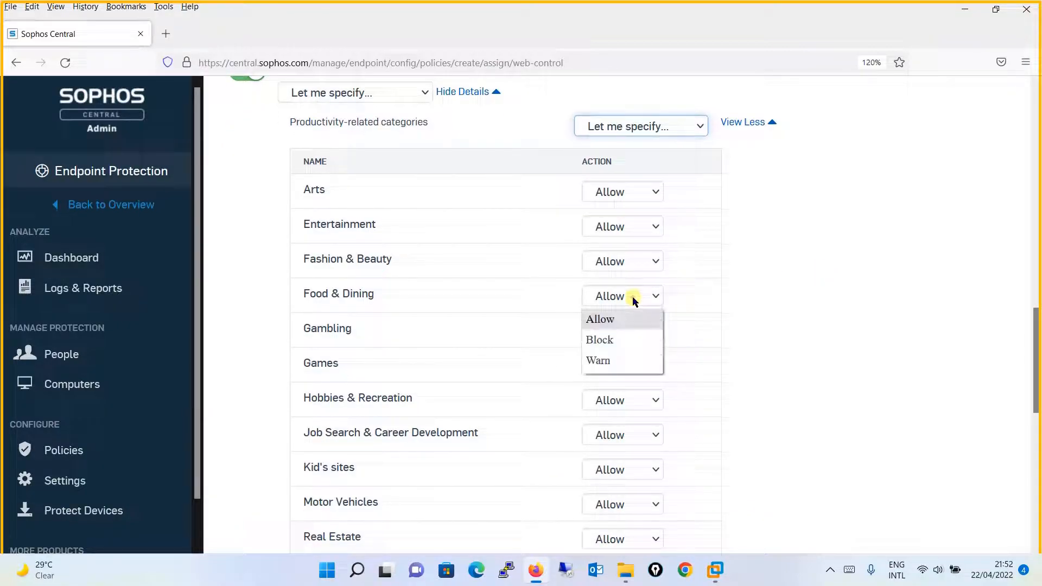
left_click(493, 337)
left_click(600, 336)
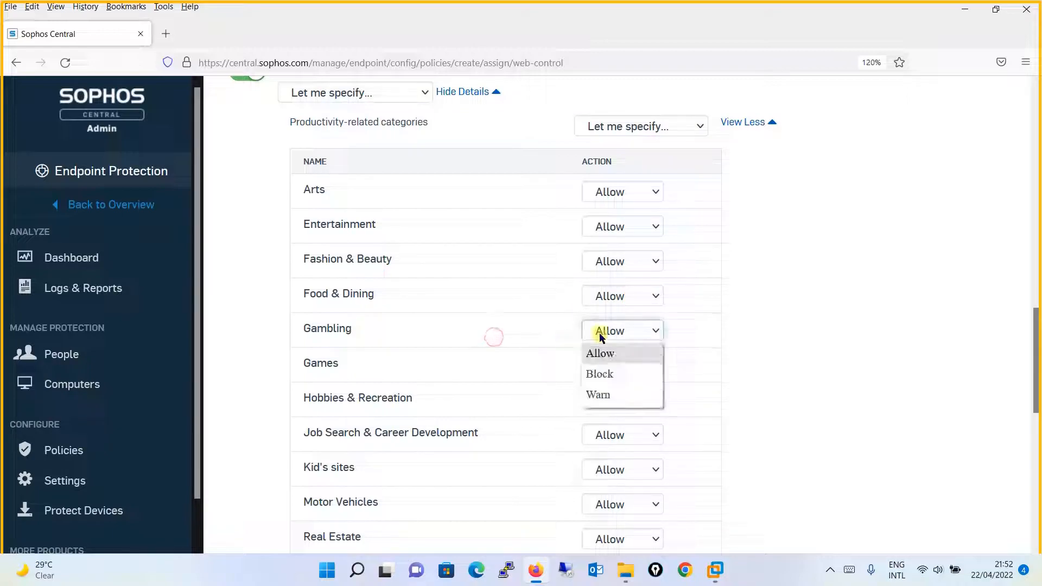
left_click(600, 373)
left_click(629, 364)
left_click(614, 407)
Set the Social Networking action to Block and expand its category list.
left_click_drag(1035, 364, 1031, 503)
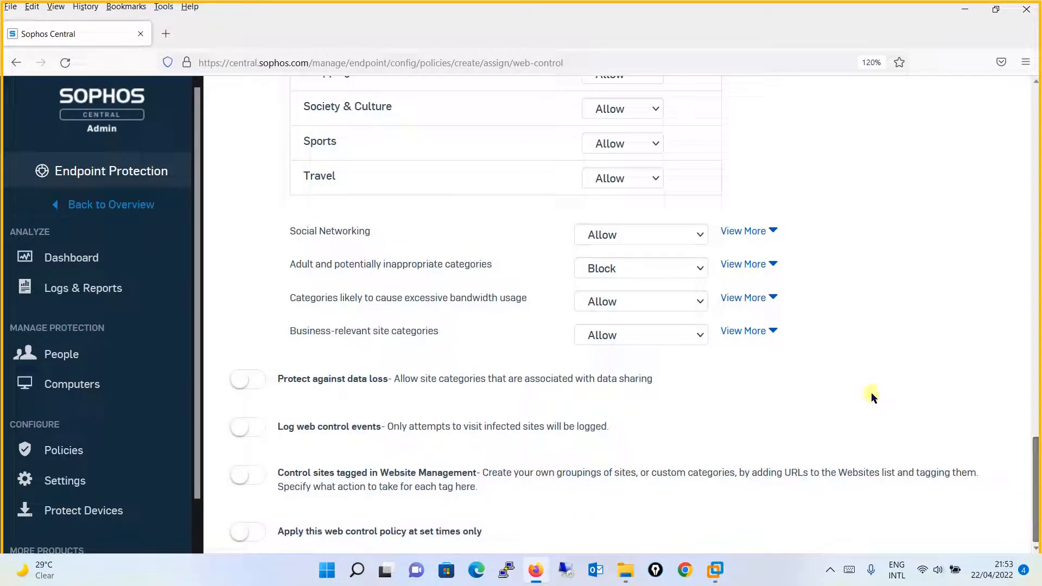
left_click(683, 238)
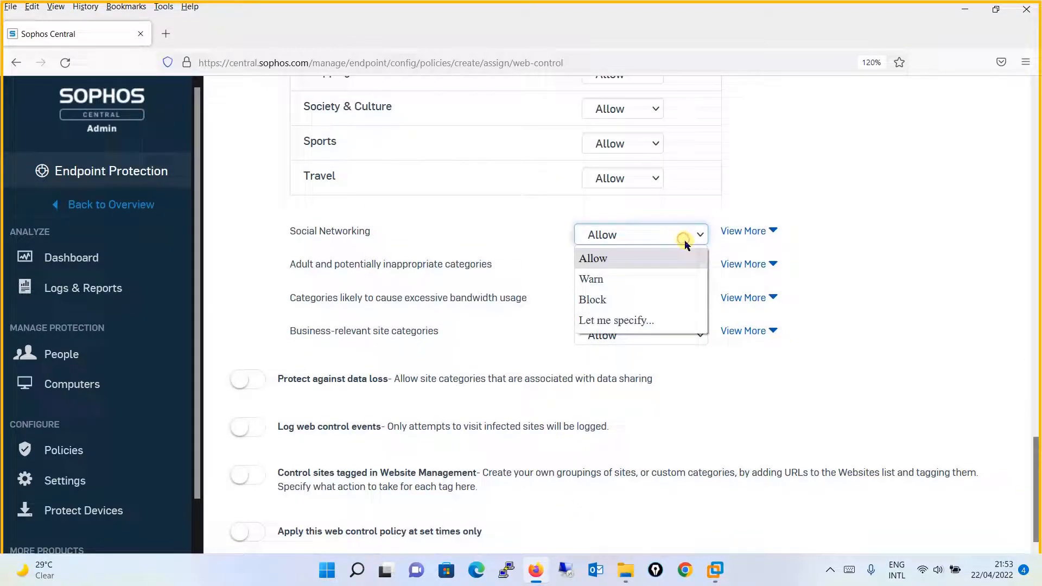
left_click(615, 300)
left_click(739, 232)
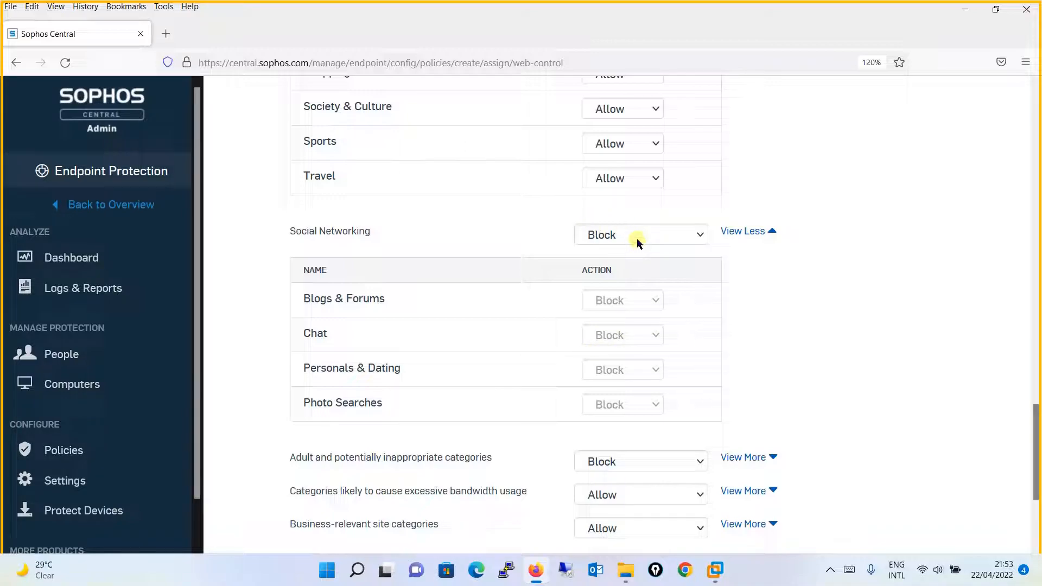
Expand the categories likely to cause excessive bandwidth usage and set their action to Block.
left_click_drag(1035, 418, 1037, 449)
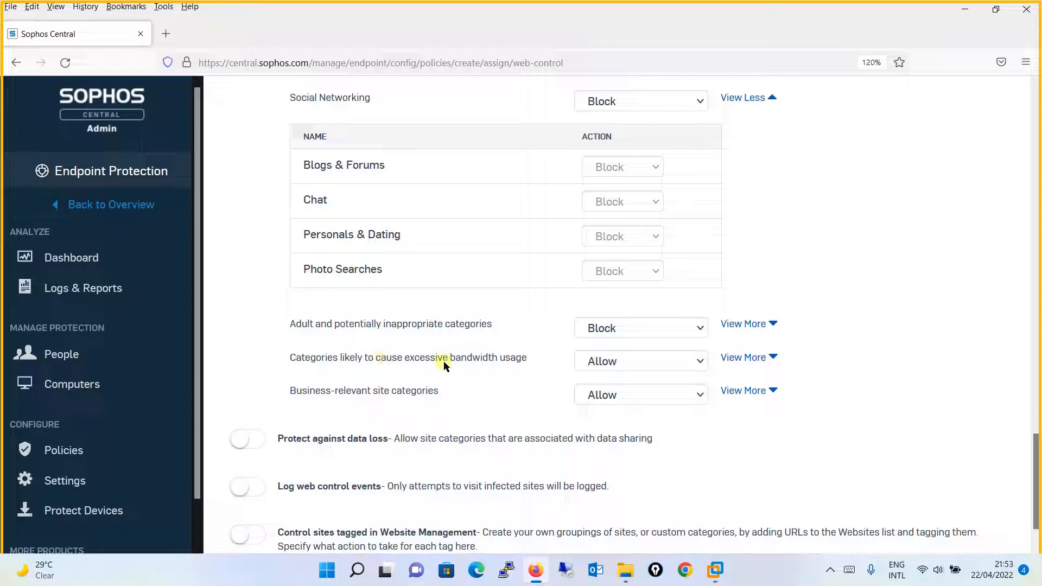
left_click(738, 360)
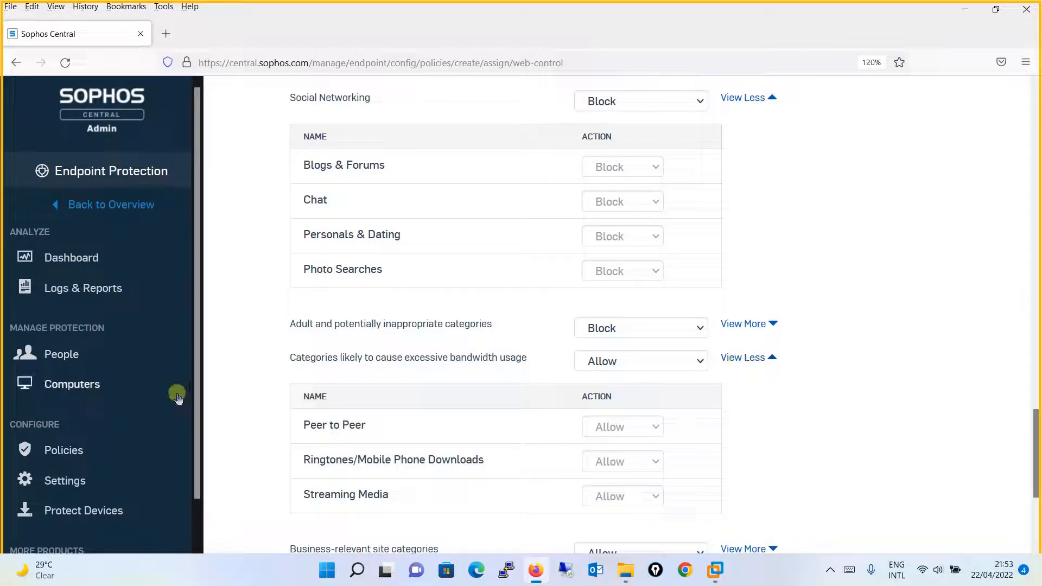
left_click(654, 360)
left_click(611, 427)
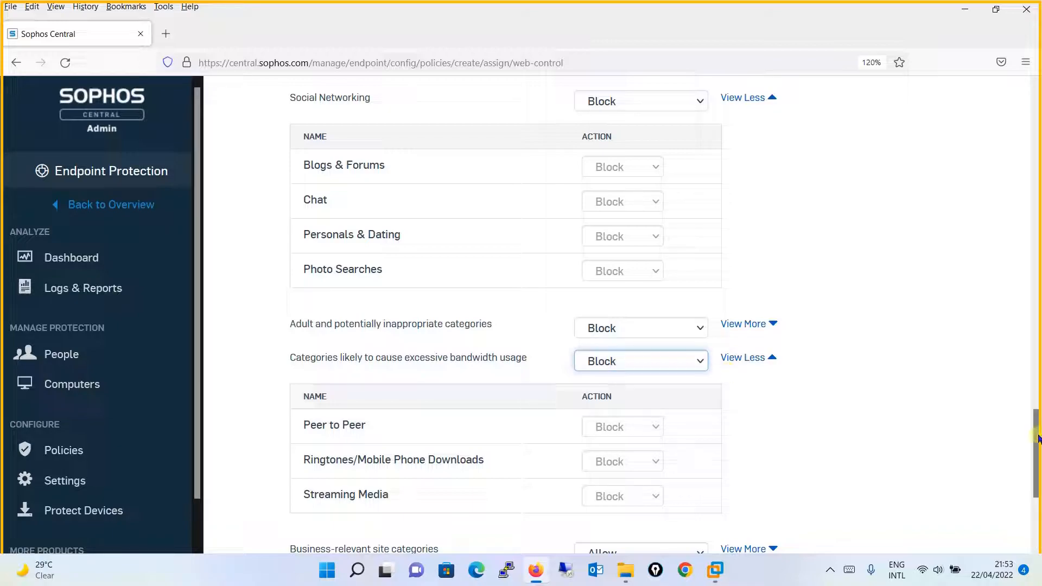
Expand the Business-relevant site categories and review the action for each category.
scroll(1034, 435, "down", 4)
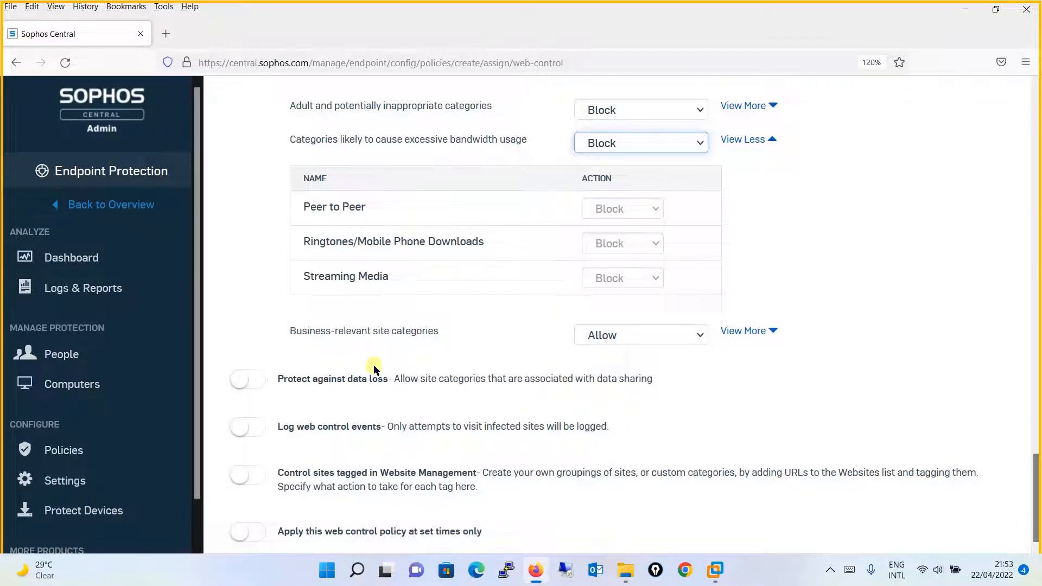
left_click(744, 331)
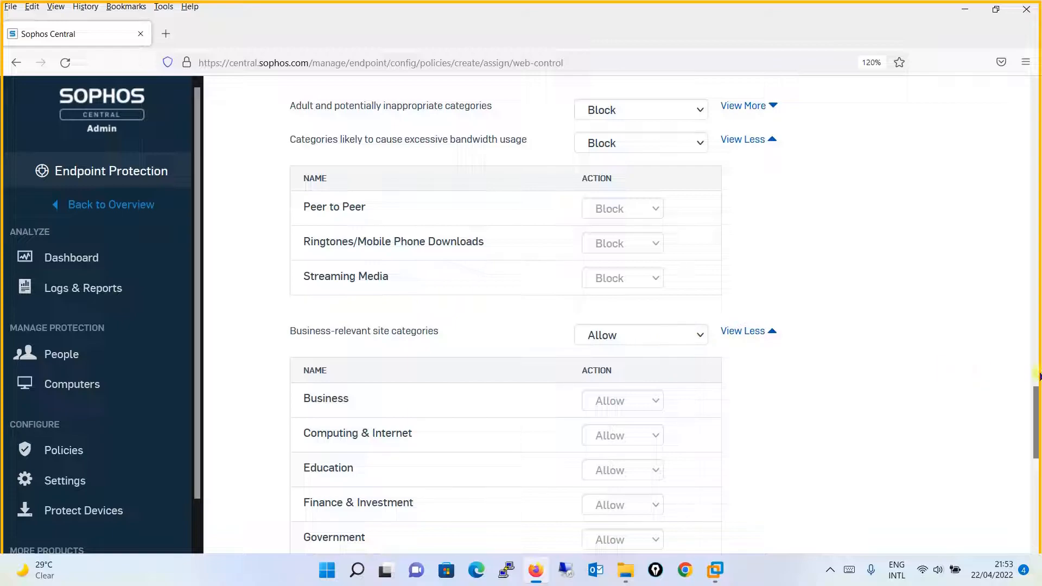
left_click_drag(1032, 414, 1032, 441)
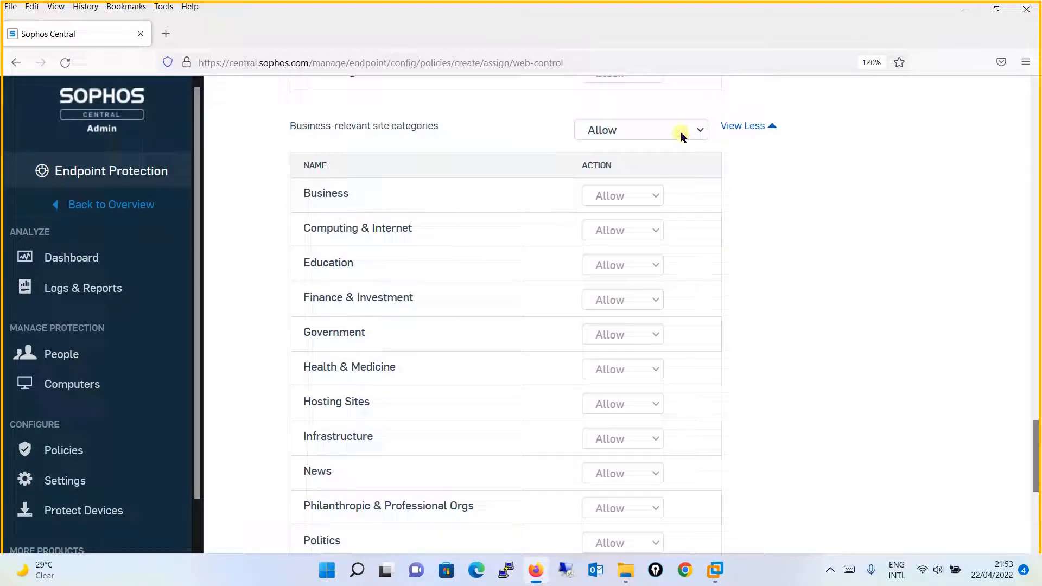
Enable Protect against data loss and show the details of its data sharing categories.
left_click_drag(1034, 451, 1028, 502)
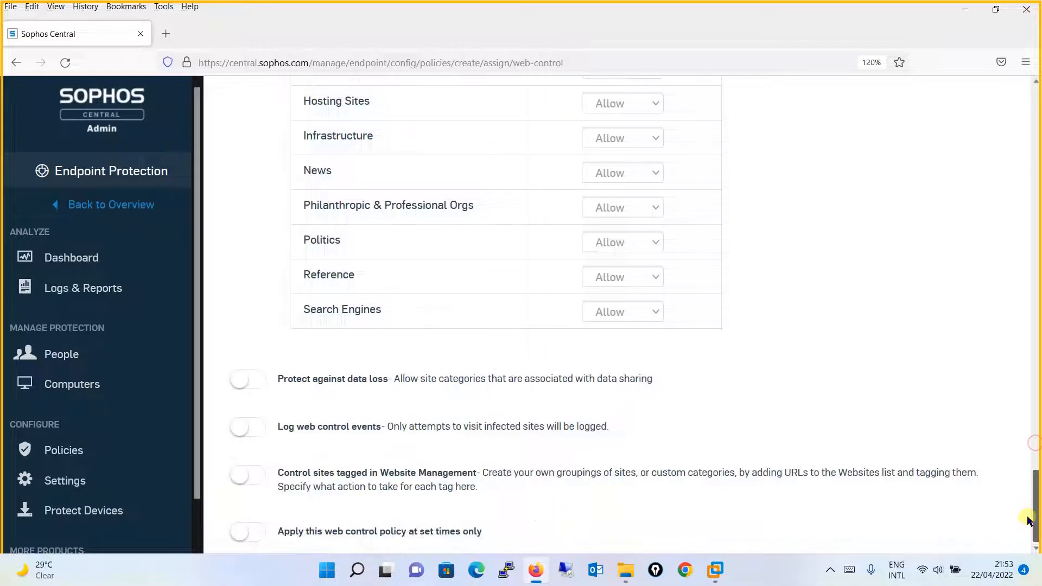
left_click(250, 379)
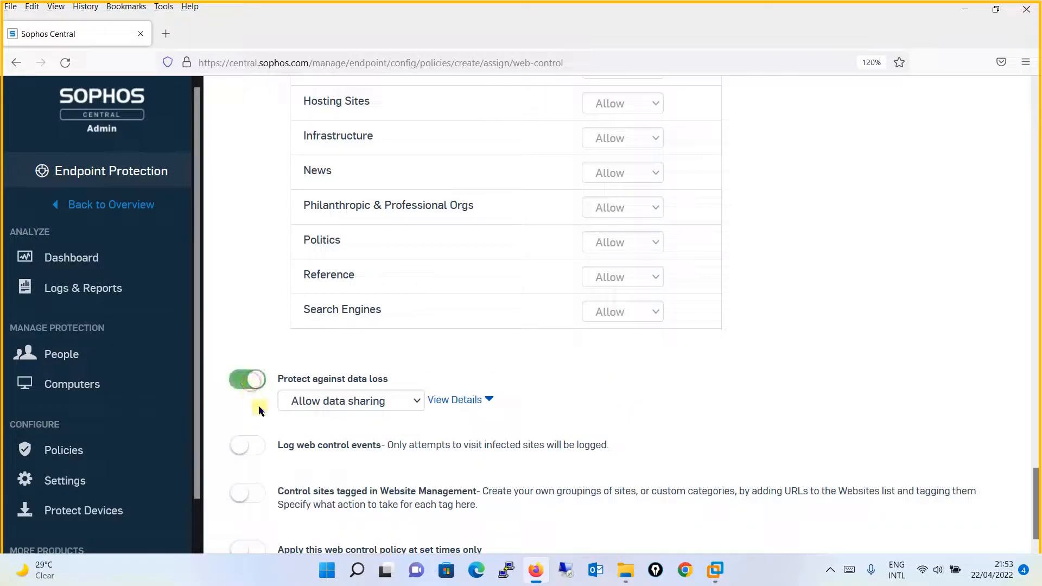
left_click(461, 401)
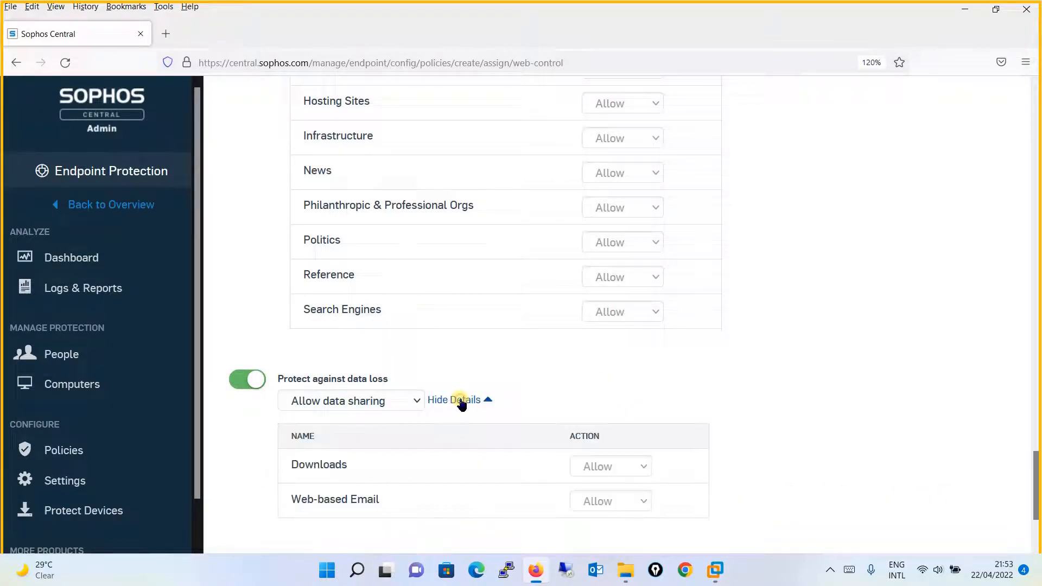
Enable Log web control events and Control sites tagged in Website Management.
left_click_drag(1036, 484, 1036, 494)
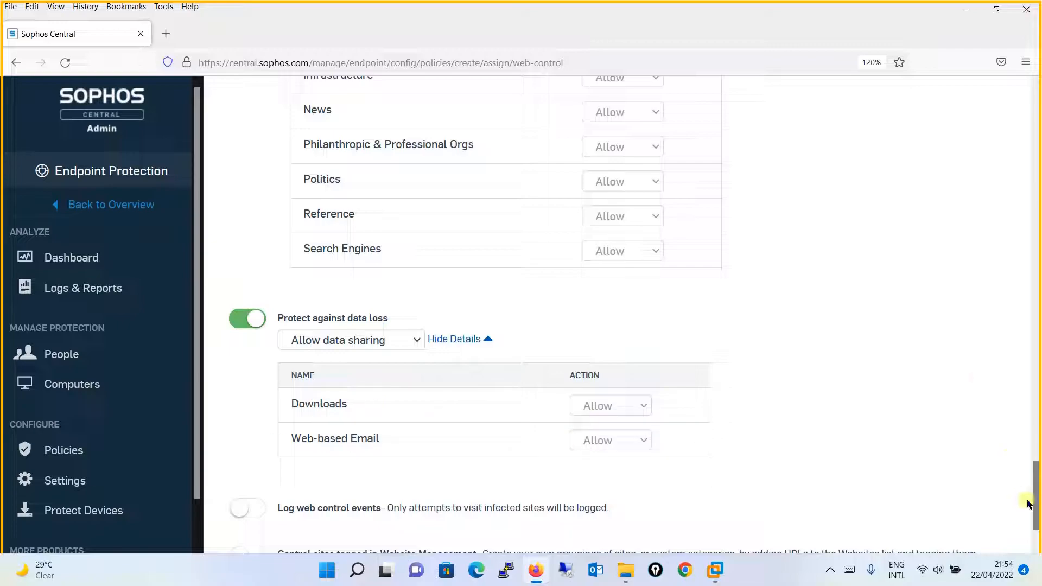
scroll(1035, 534, "down", 2)
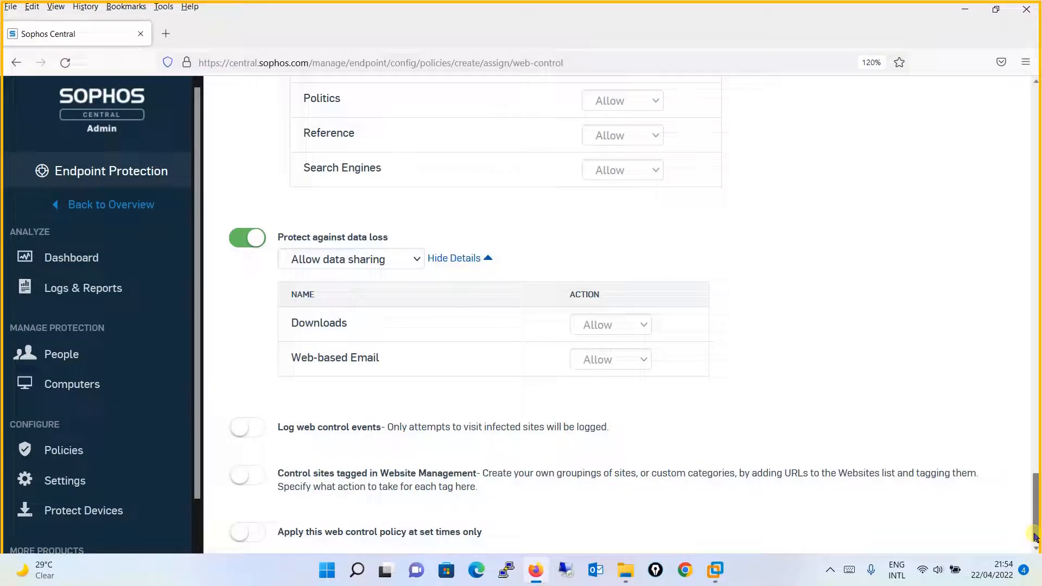
left_click(256, 430)
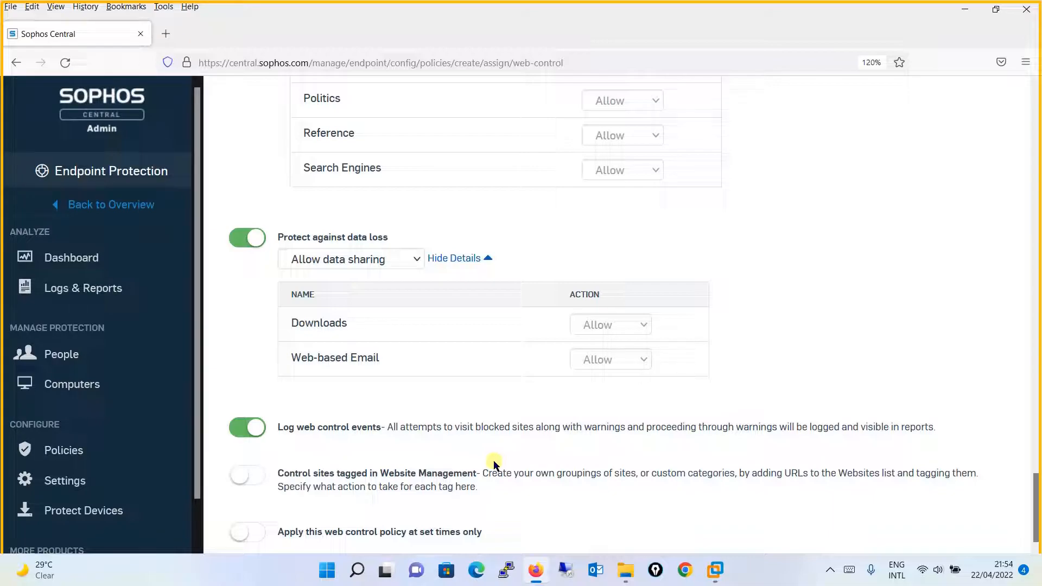
left_click(1035, 377)
left_click_drag(1035, 377, 1016, 486)
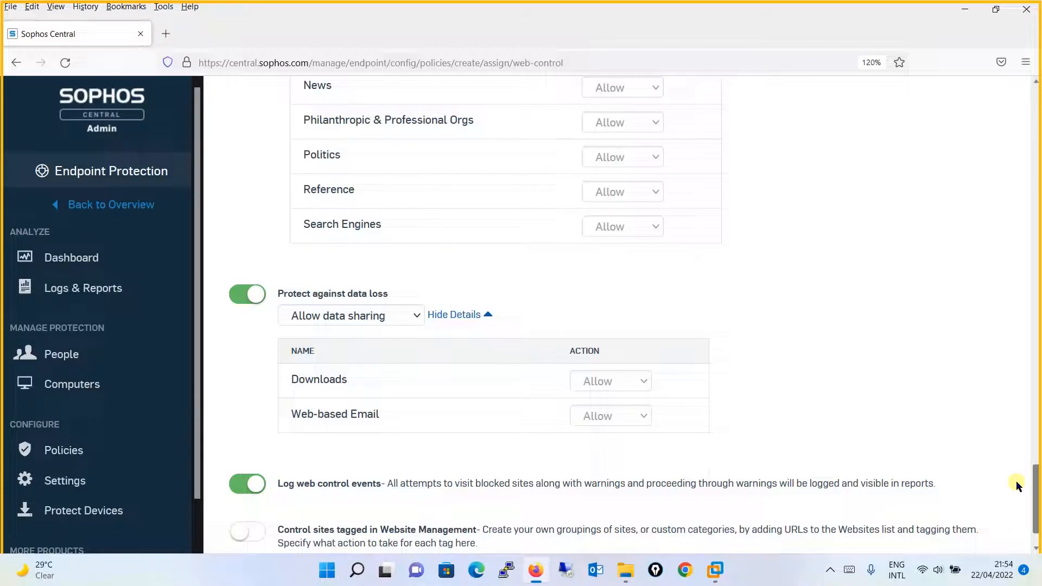
left_click_drag(1036, 486, 1038, 524)
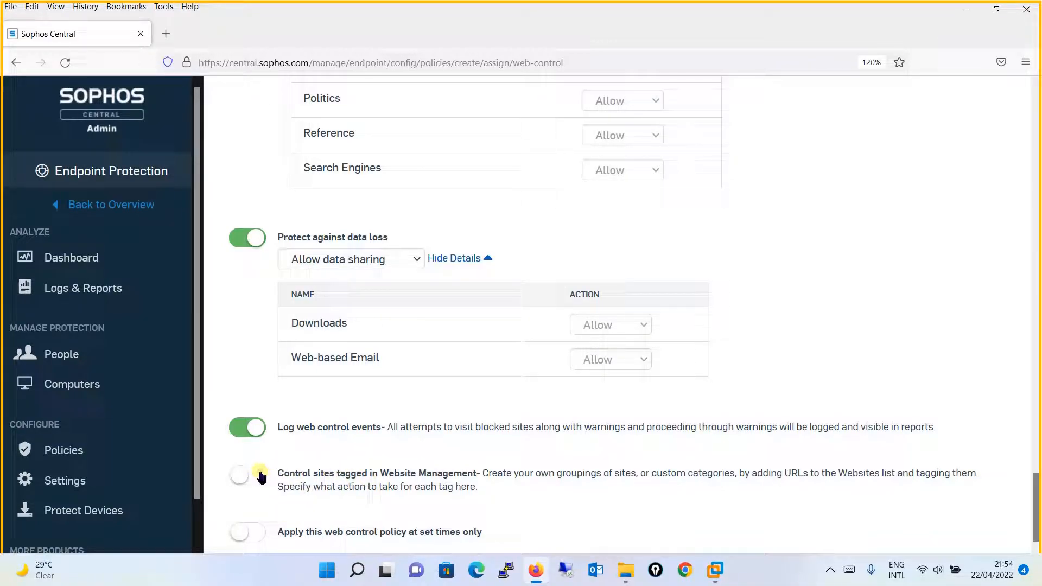
left_click(243, 475)
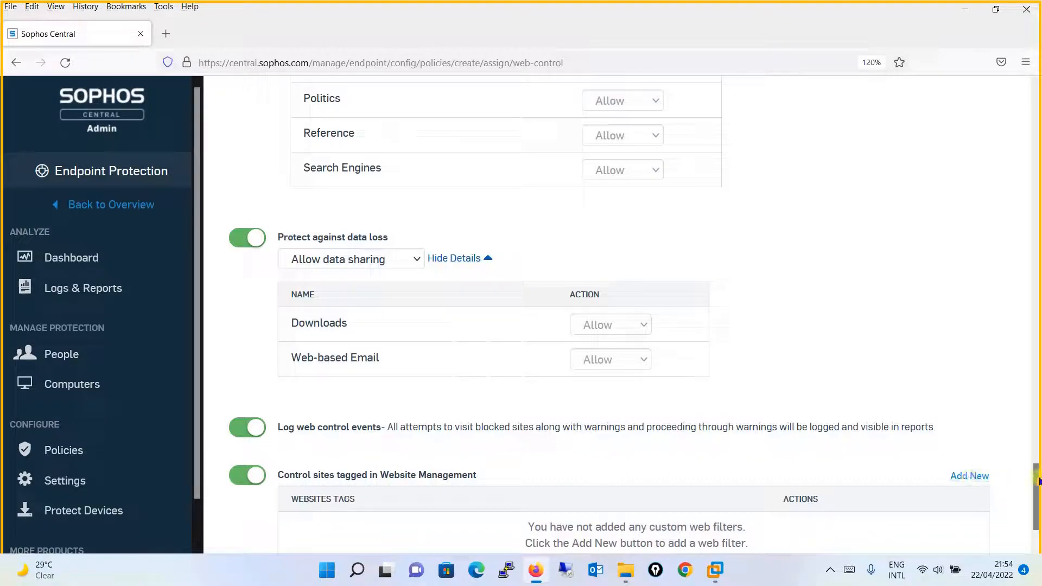
Try applying this web control policy at set times only and view the options for adding a schedule.
left_click_drag(1036, 477, 1037, 515)
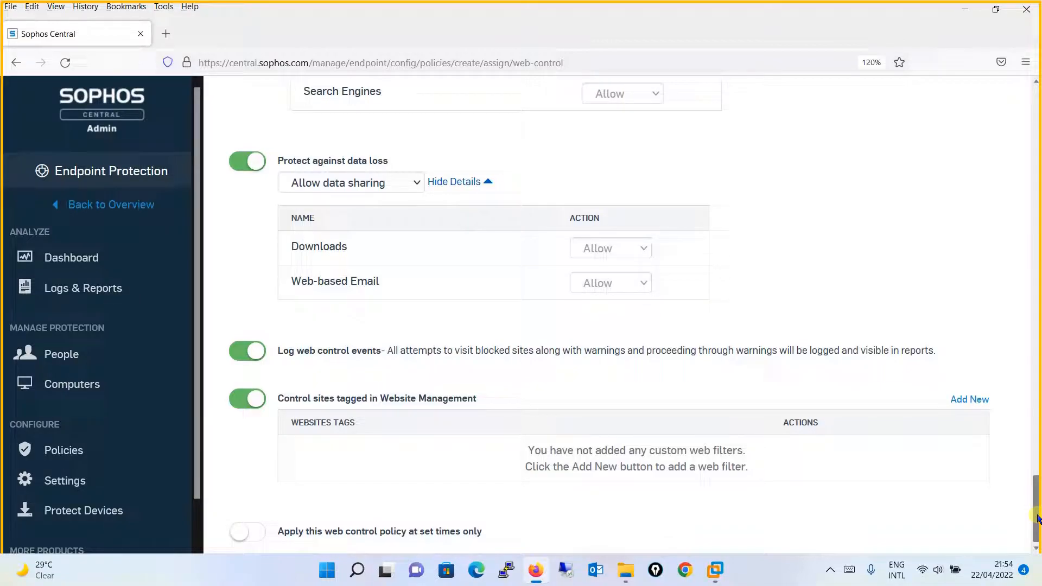
left_click_drag(1037, 518, 1030, 384)
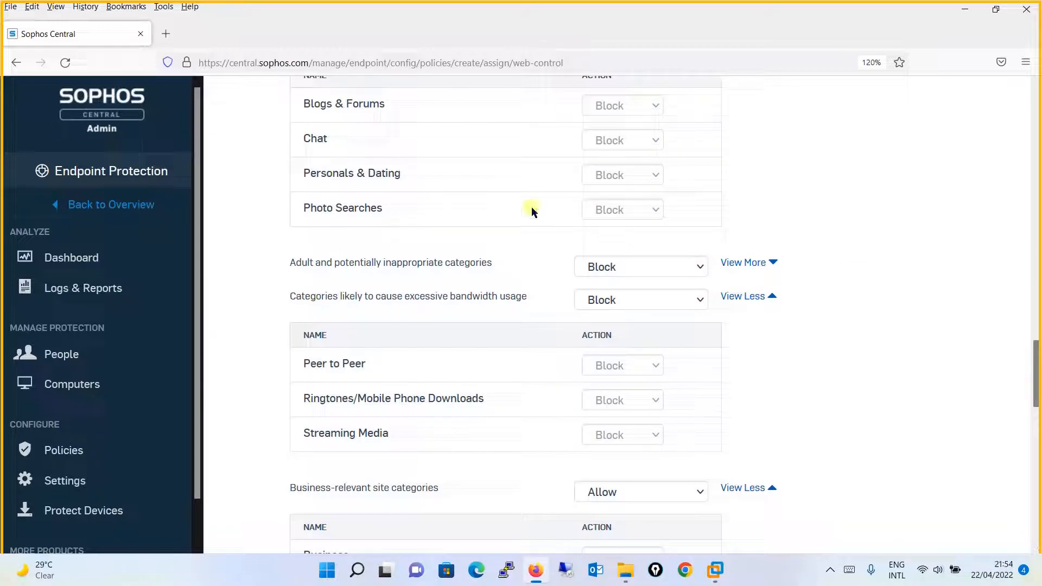
left_click_drag(1035, 371, 1023, 510)
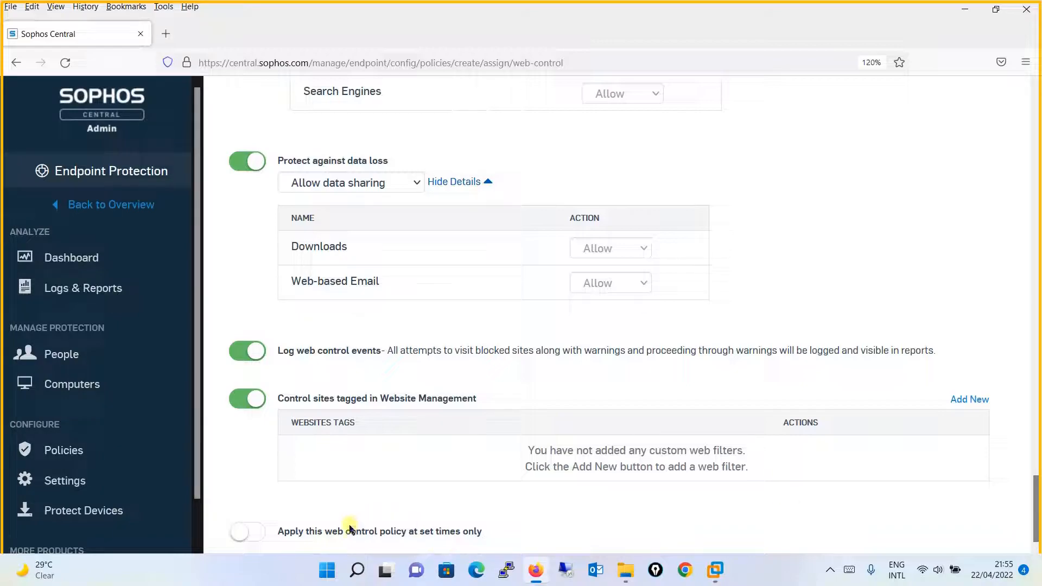
left_click(248, 532)
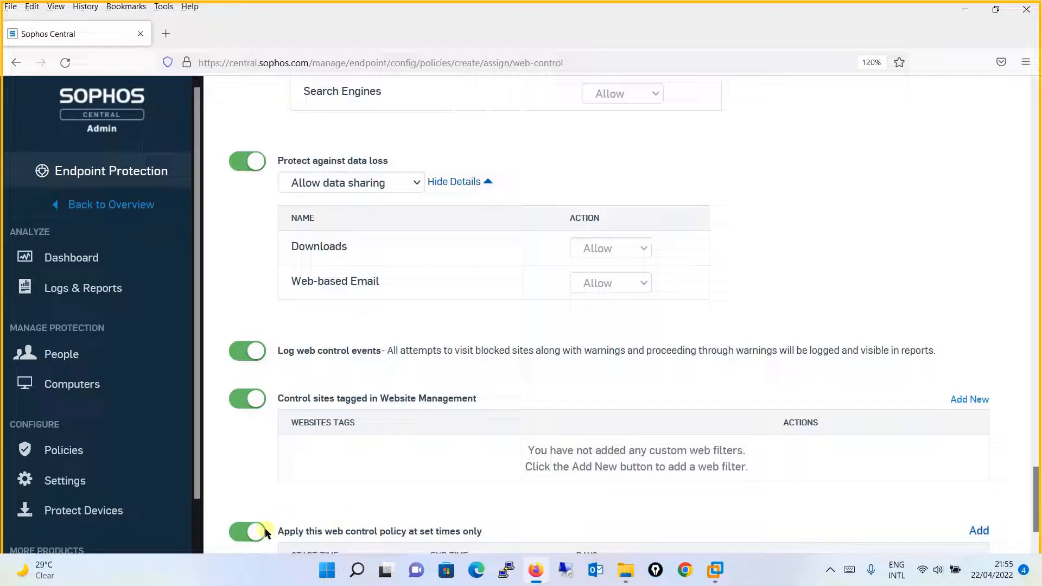
scroll(1037, 481, "down", 2)
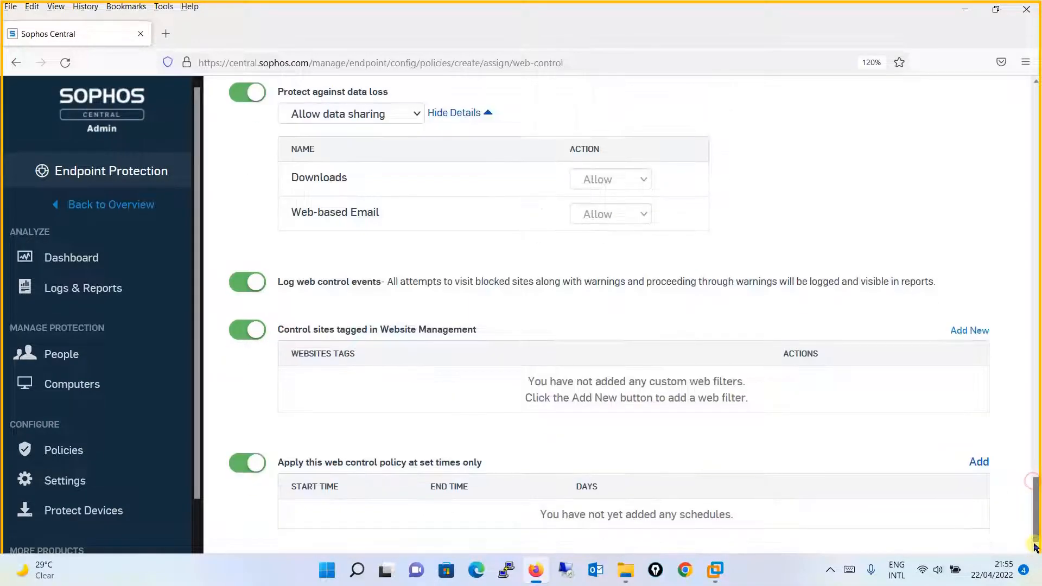
left_click(980, 462)
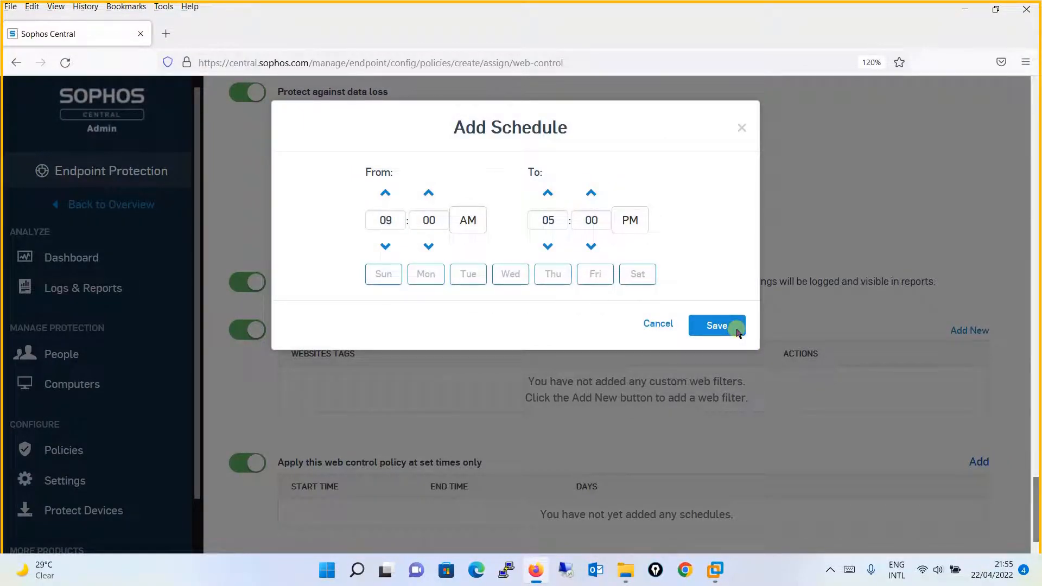
left_click(741, 129)
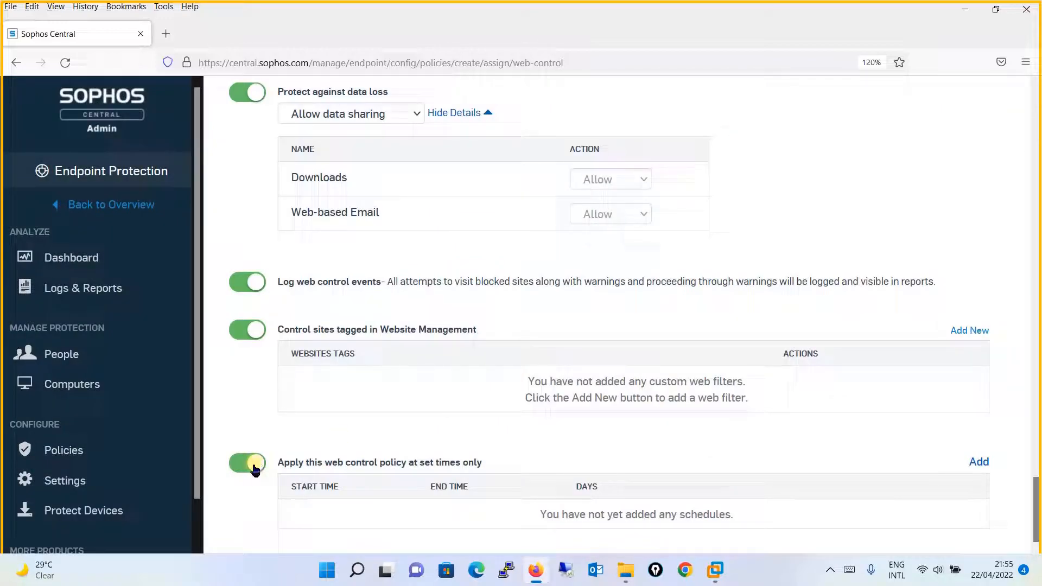
left_click(251, 465)
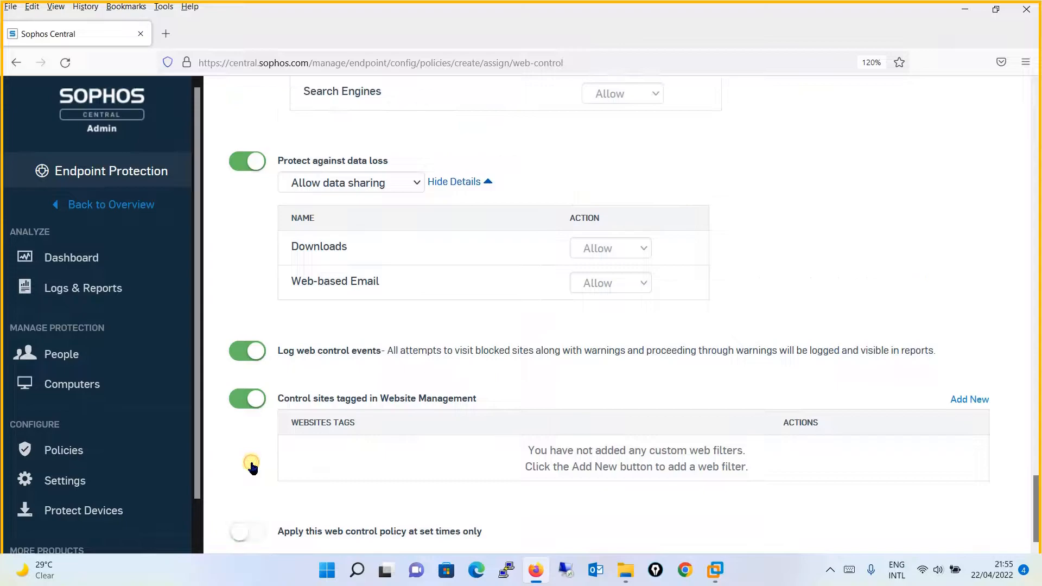
Save Web-Control-LAB-Policy as enforced without an automatic disable time and locate it in the Web Control policies list.
left_click_drag(1038, 510, 1002, 78)
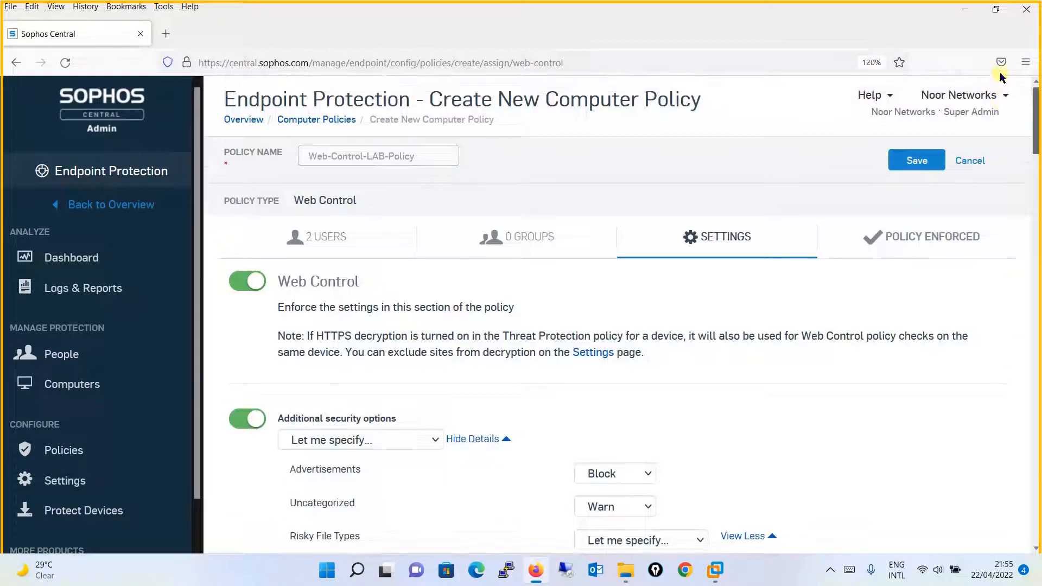
left_click(929, 234)
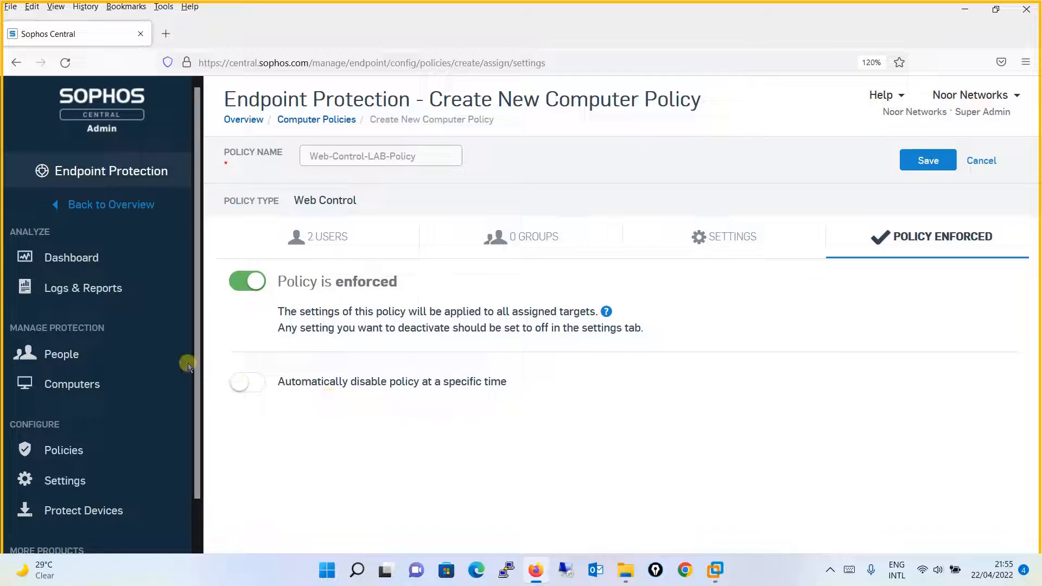
left_click(247, 385)
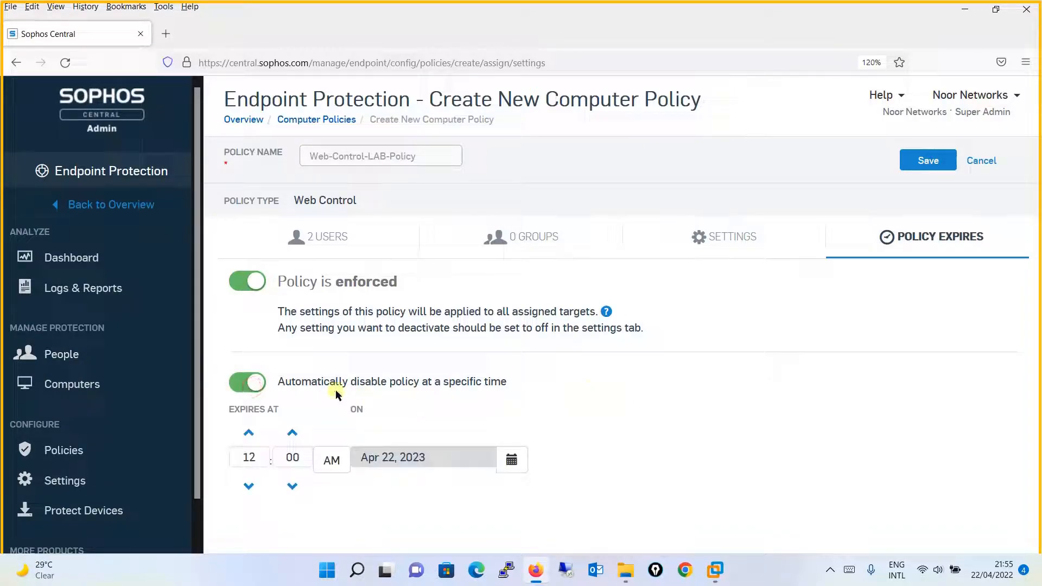
left_click(255, 385)
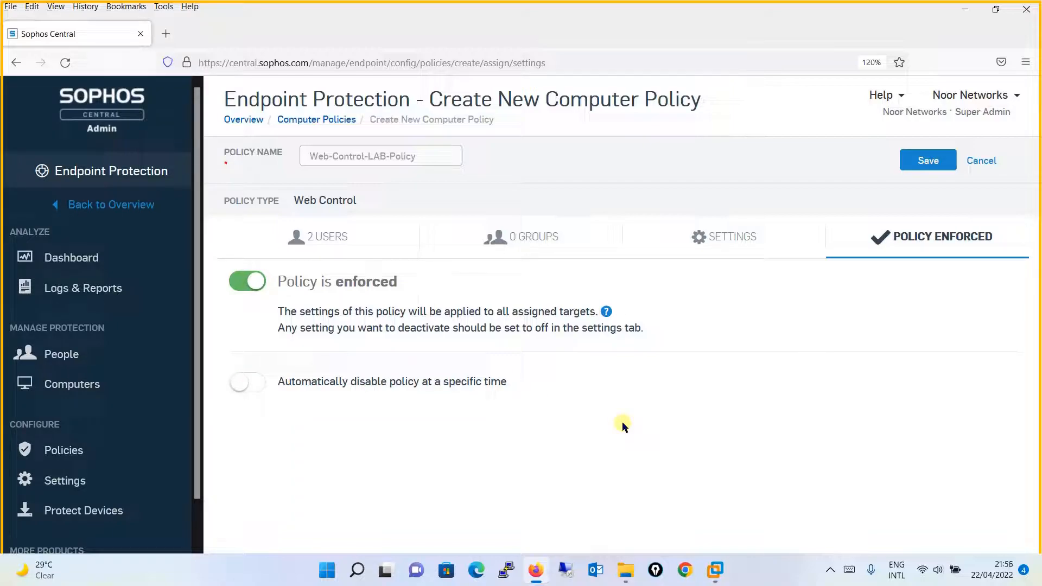
left_click(917, 162)
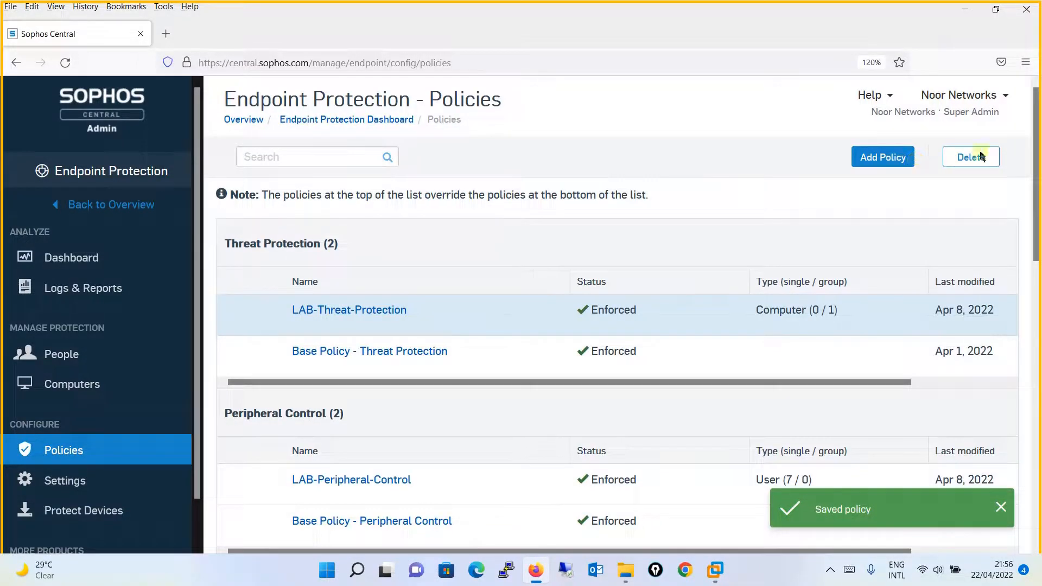
left_click_drag(1036, 166, 1038, 388)
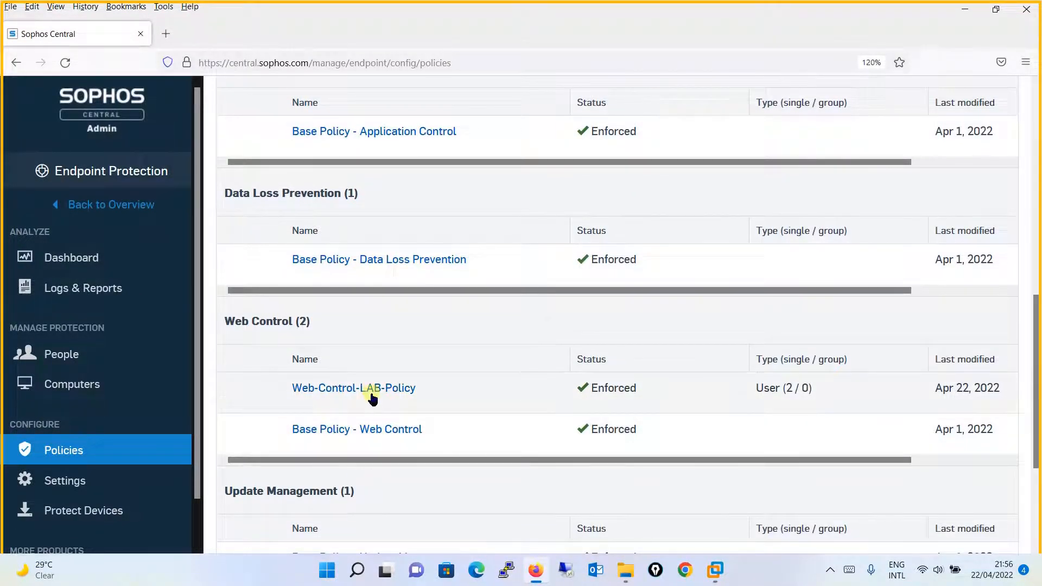
Trigger an immediate update of DESKTOP-9QT7J34 from the IT Admin user's details.
left_click(70, 387)
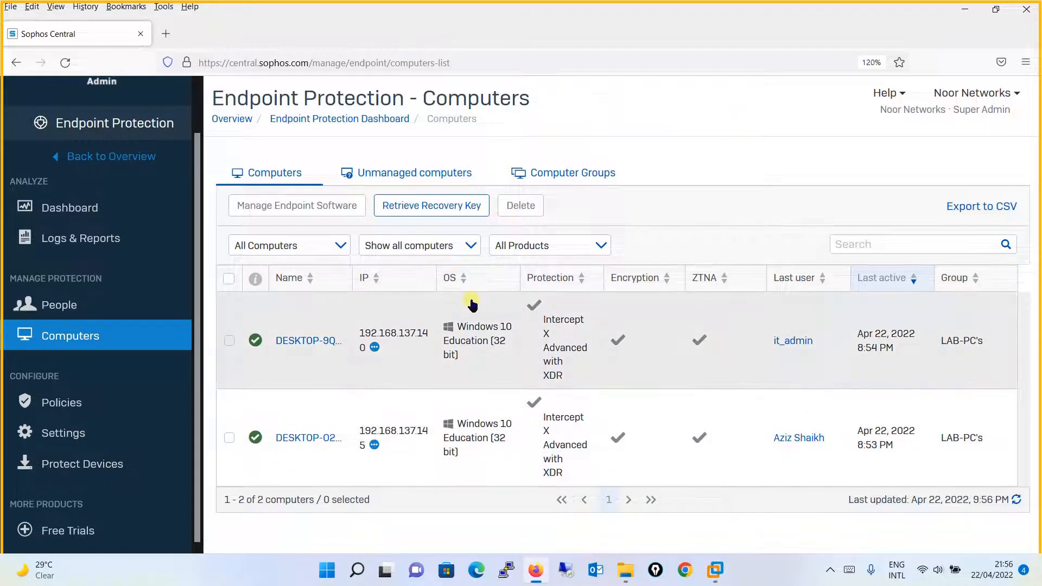
left_click(100, 307)
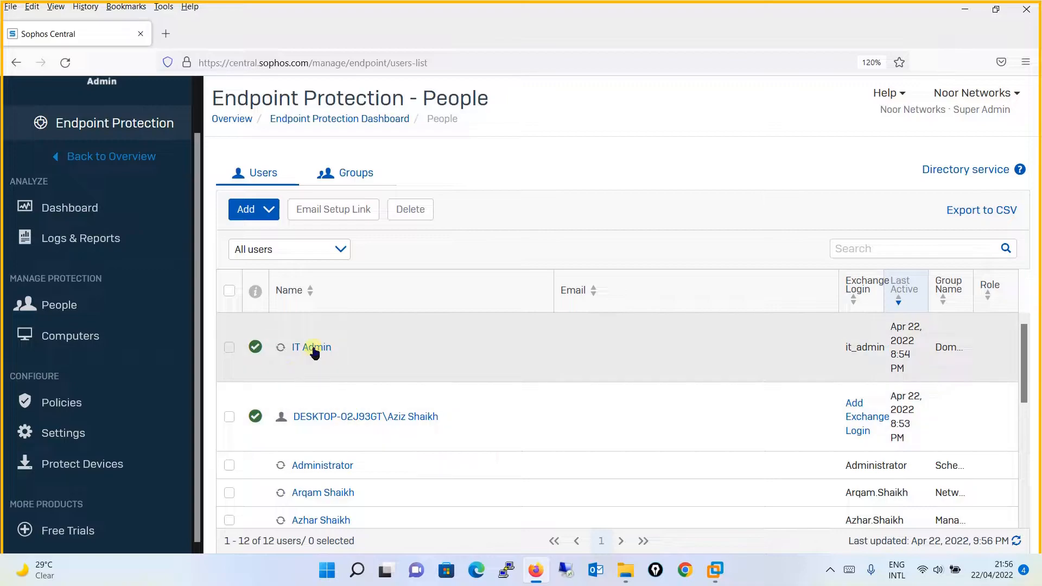
left_click(313, 350)
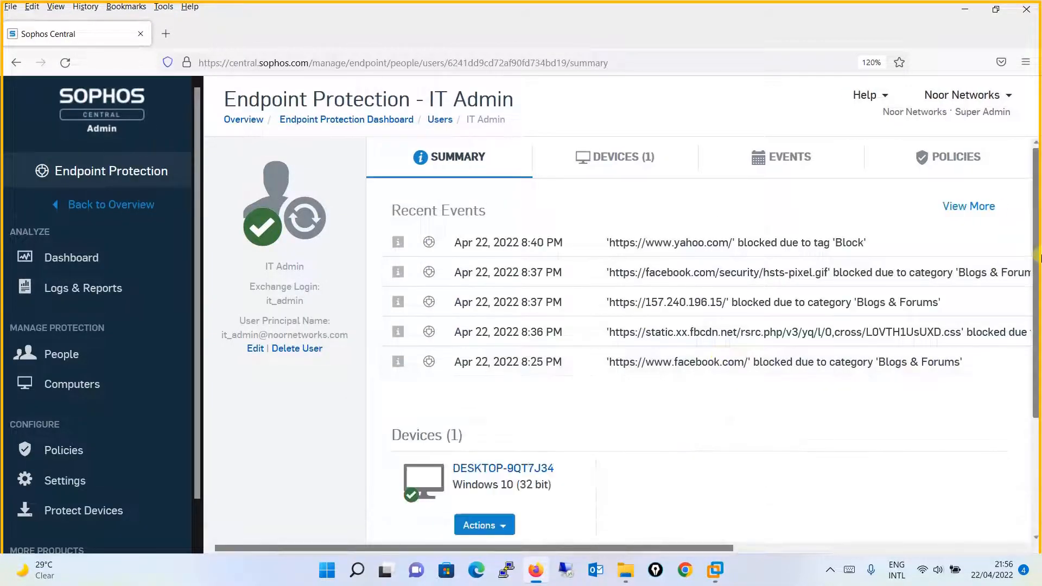
scroll(505, 466, "down", 2)
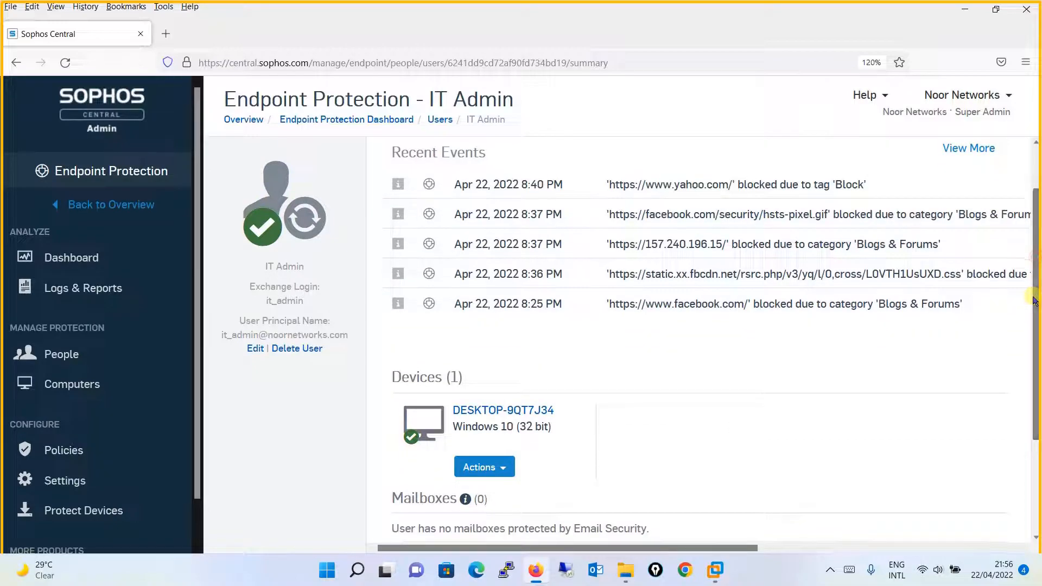
left_click(508, 465)
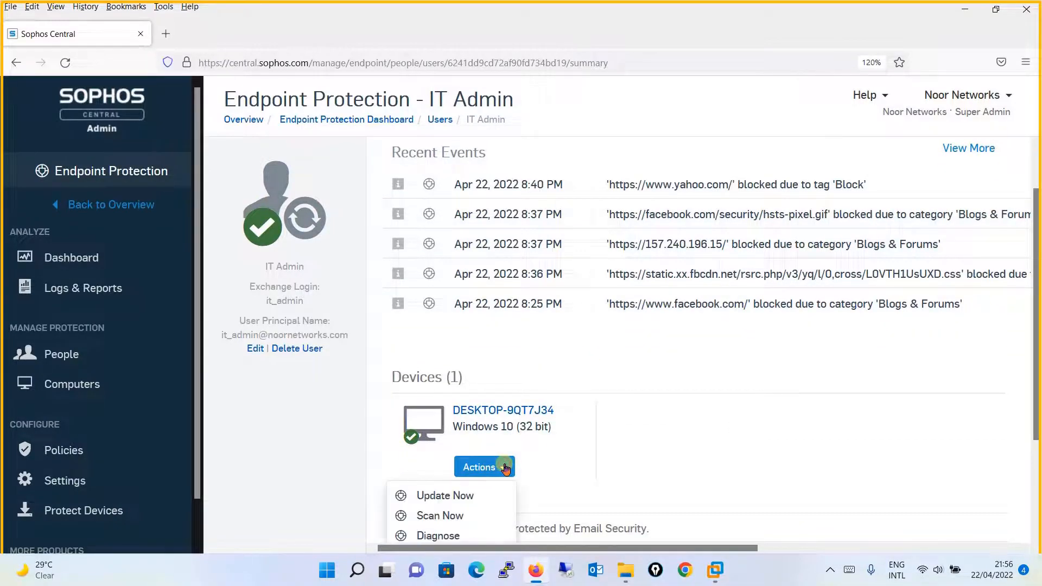
left_click(468, 496)
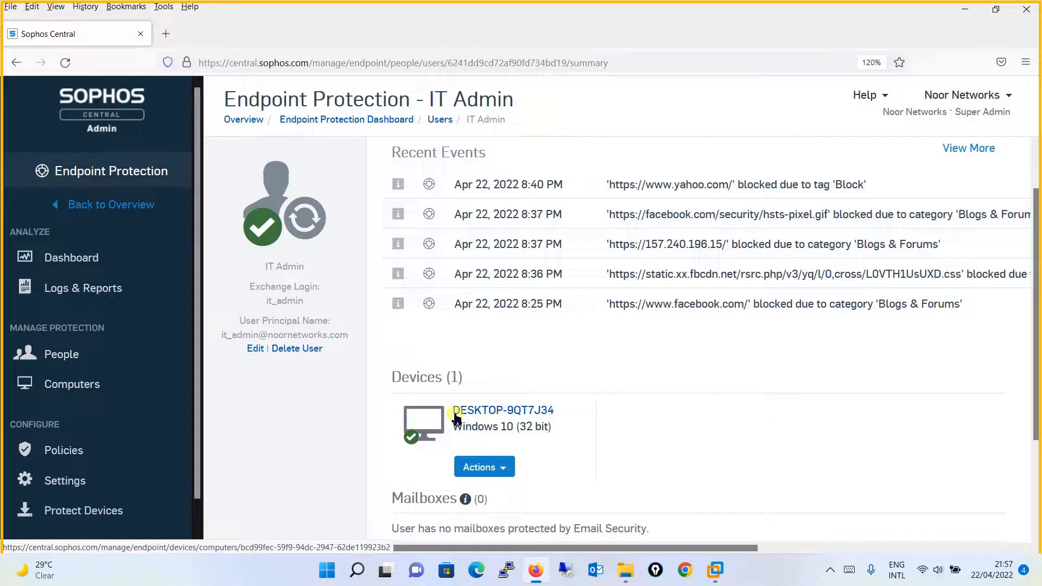
Open DESKTOP-9QT7J34 from the computers list and trigger its software update.
left_click(55, 383)
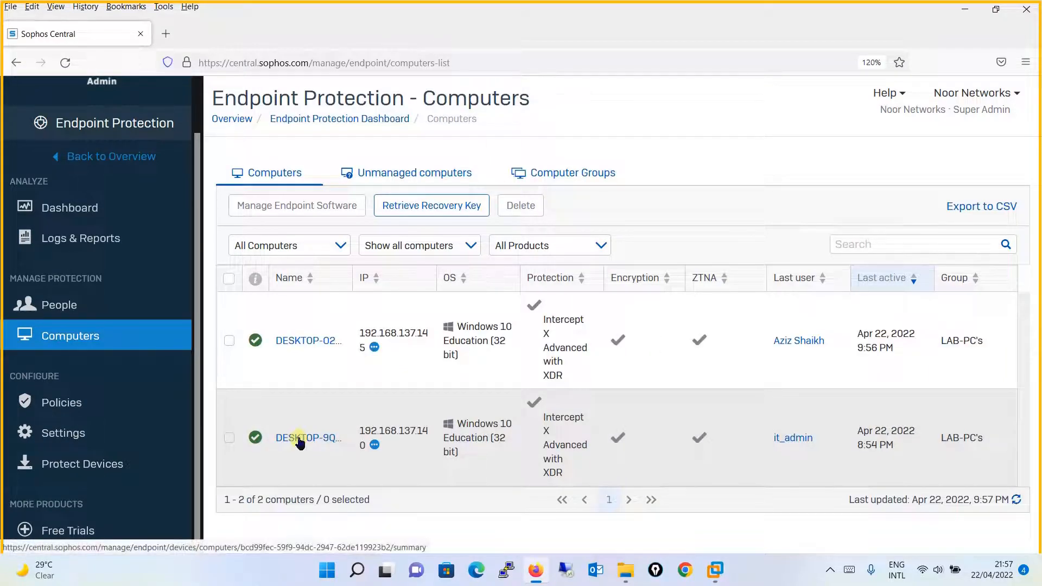
left_click(297, 439)
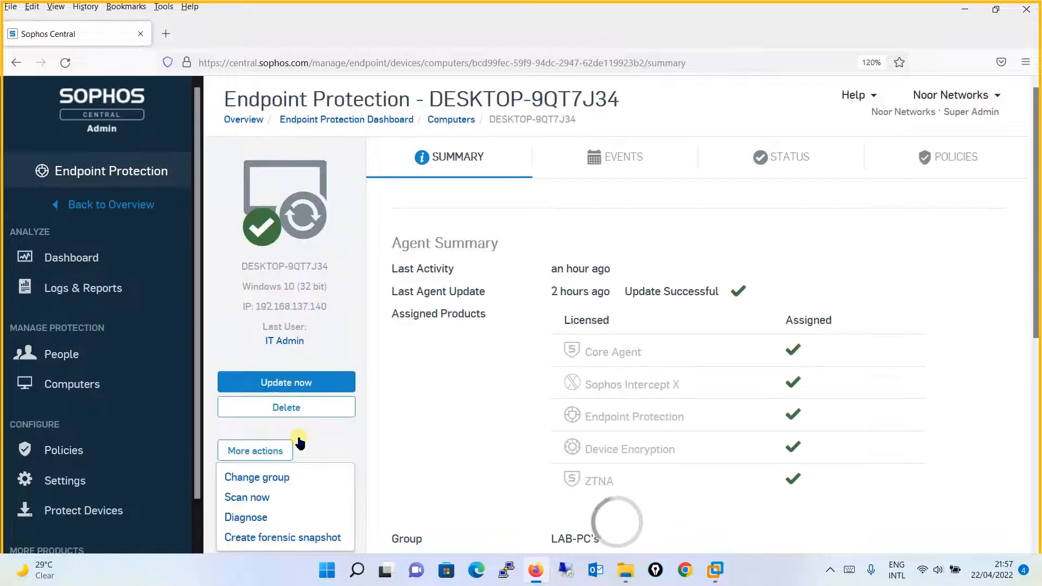
left_click(332, 402)
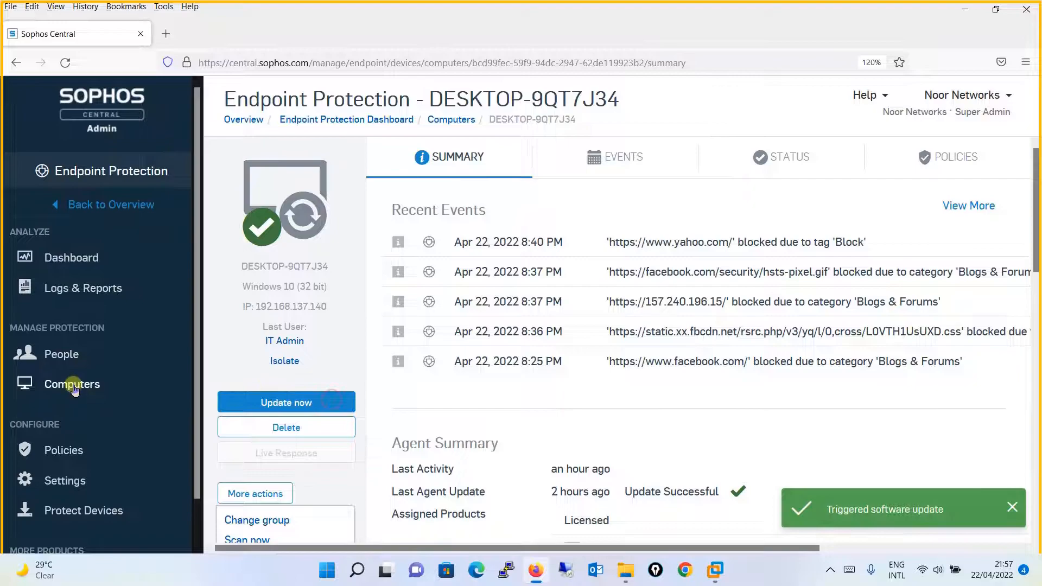
Open DESKTOP-O2J93GT from the computers list, trigger its software update and return to the list.
left_click(71, 384)
left_click(324, 342)
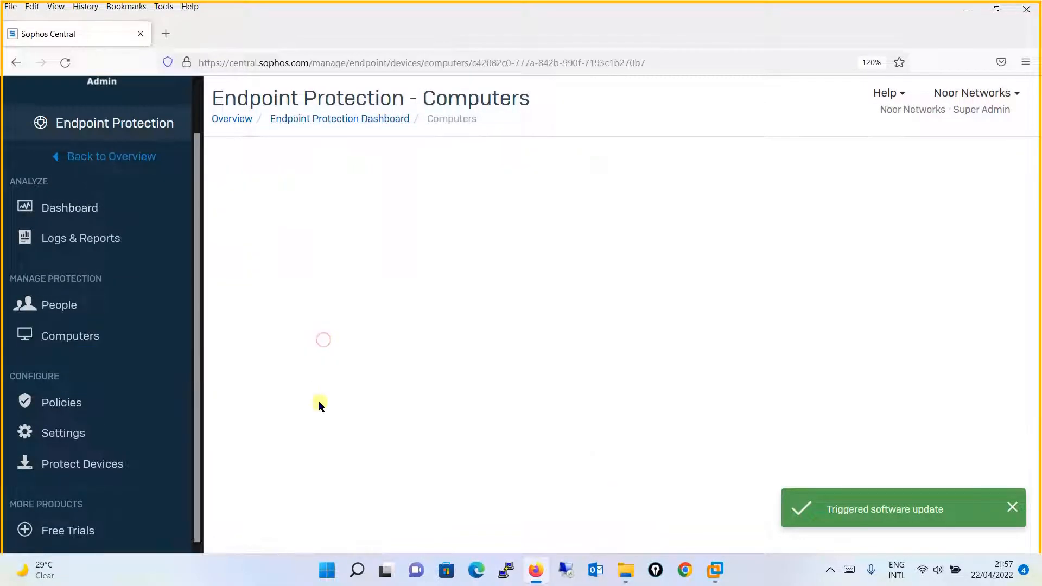
left_click(316, 381)
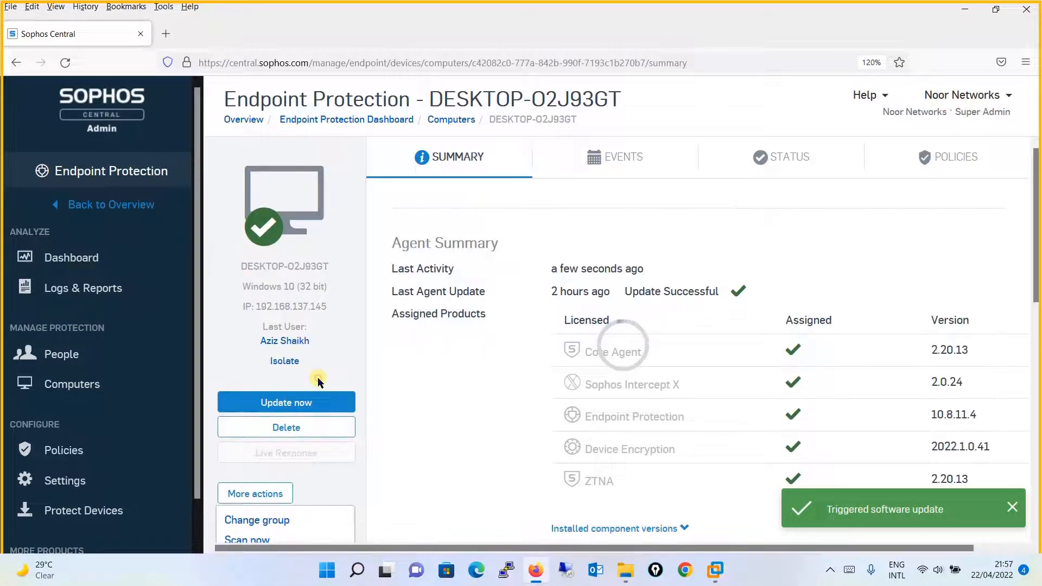
left_click(81, 375)
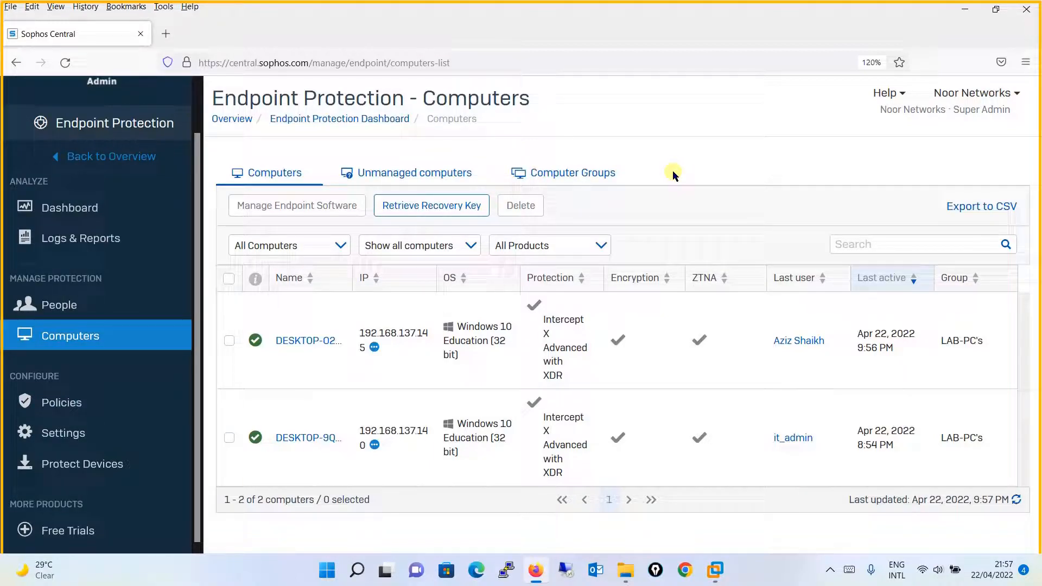
Open Web-Control-LAB-Policy from the policies and examine the action set for each acceptable web usage category.
left_click(101, 404)
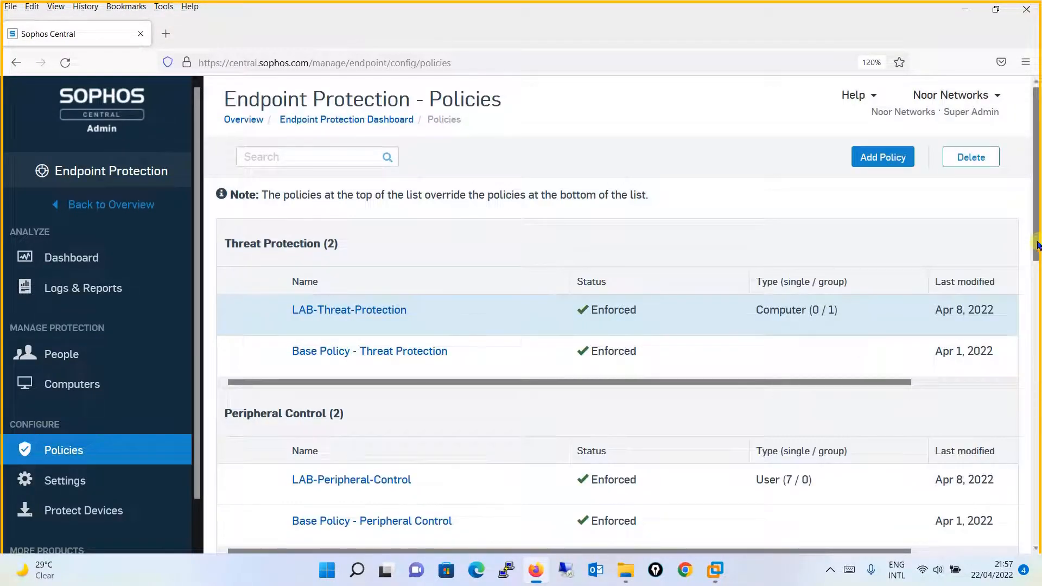
left_click_drag(1036, 245, 1031, 428)
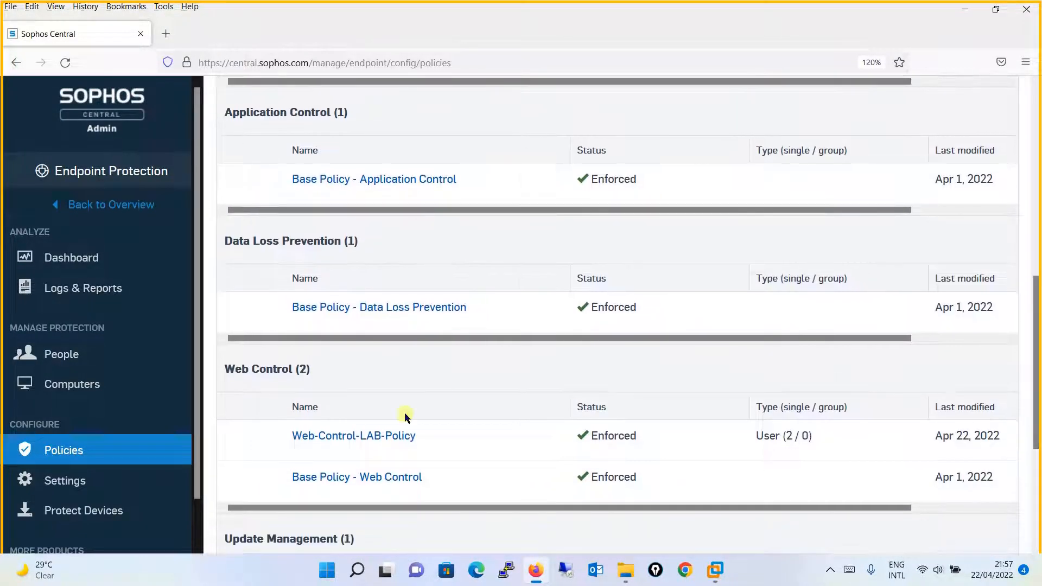
left_click(341, 438)
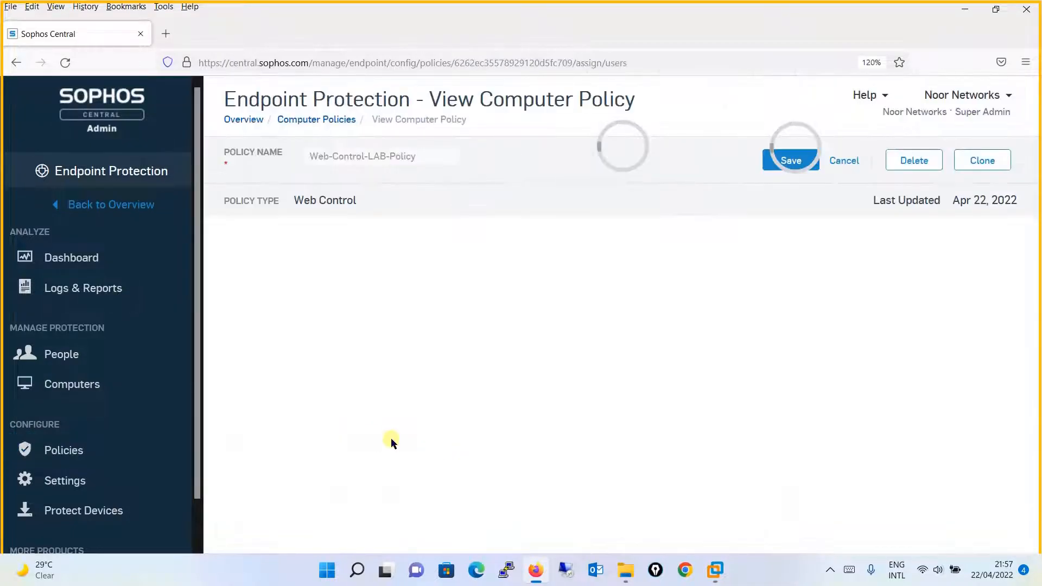
left_click(739, 245)
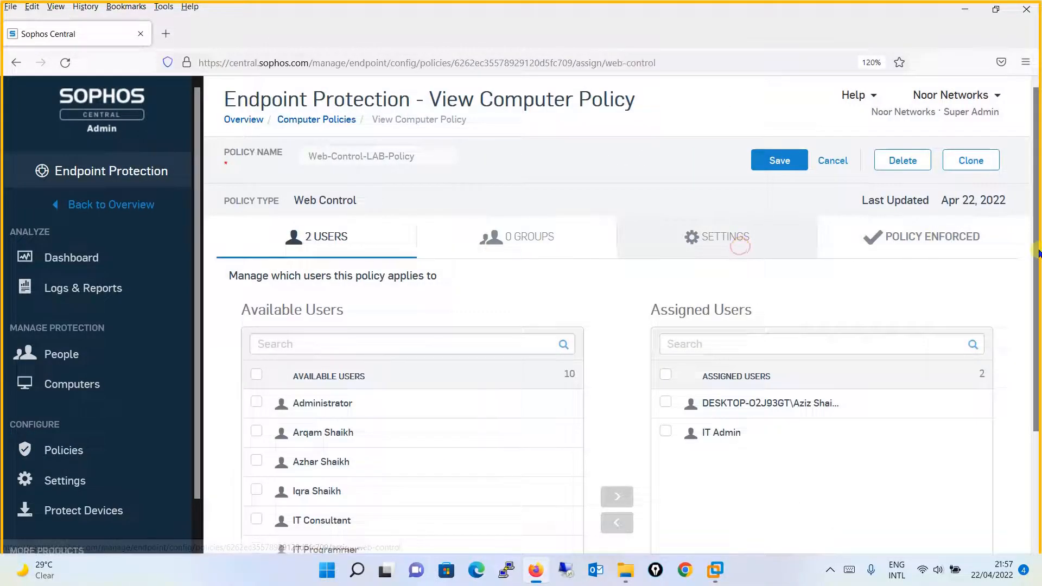
scroll(1016, 342, "down", 3)
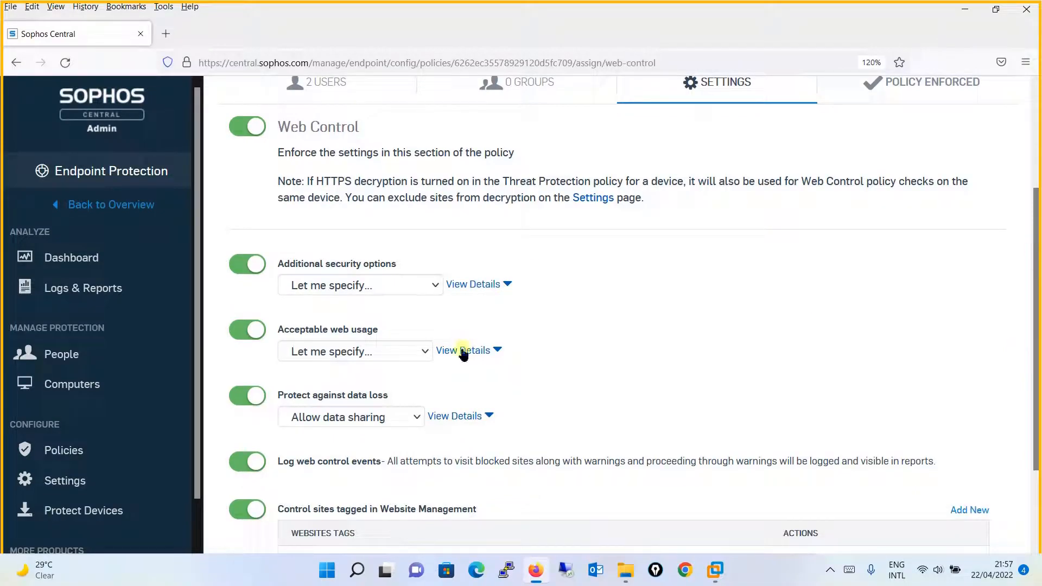
left_click(462, 350)
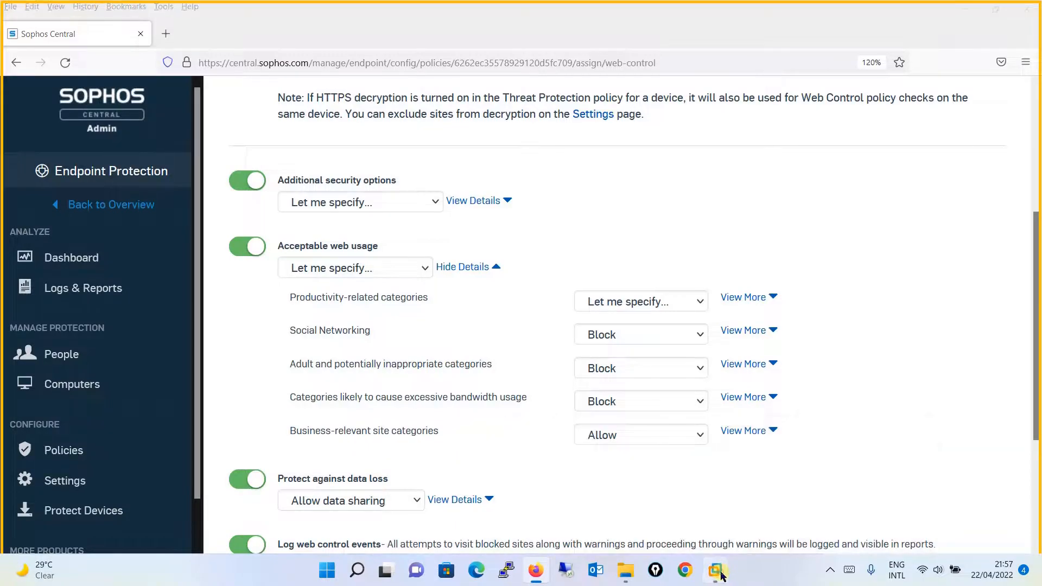
Switch to the Client-PC1 virtual machine in VMware Workstation, browse to facebook.com in the incognito window and highlight the block reason.
mouse_move(716, 574)
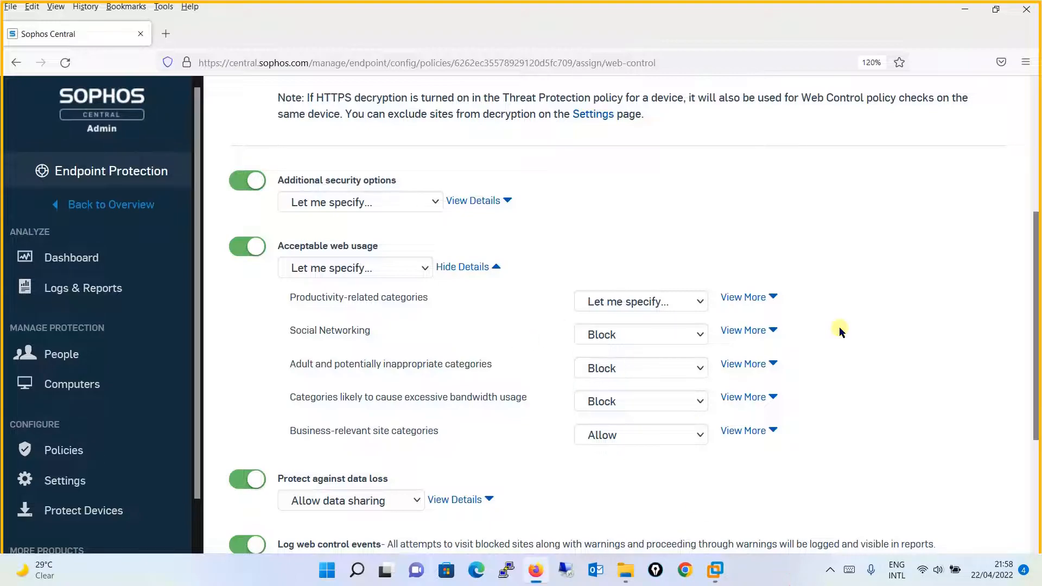
left_click(705, 486)
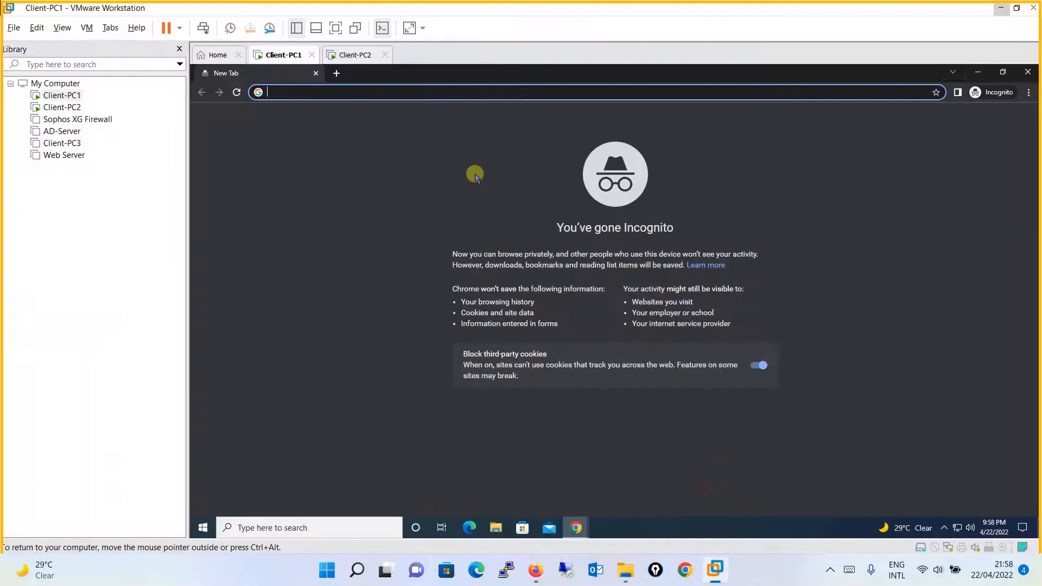
left_click(368, 99)
type("facebook.com")
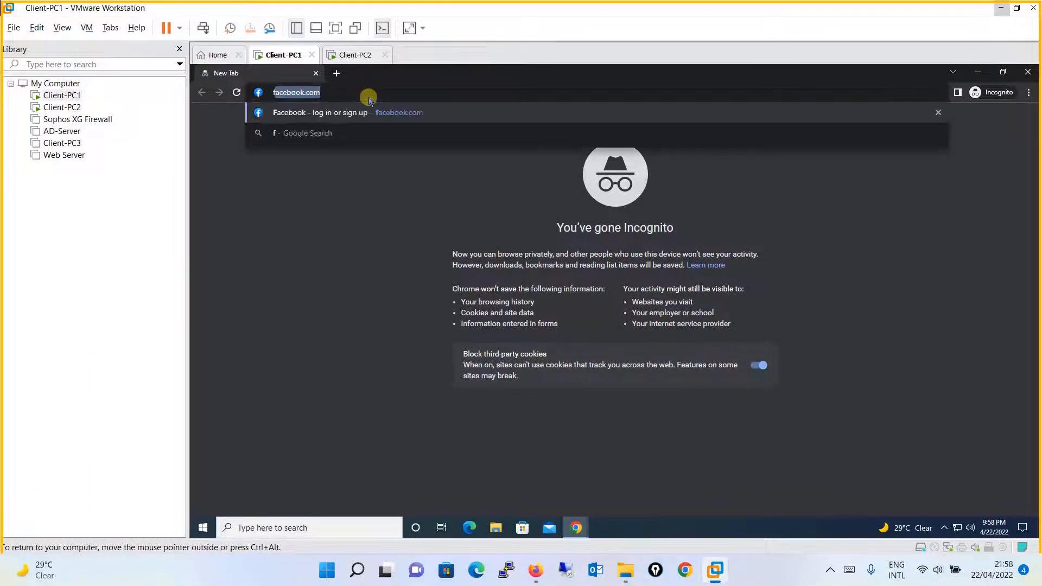
key("Return")
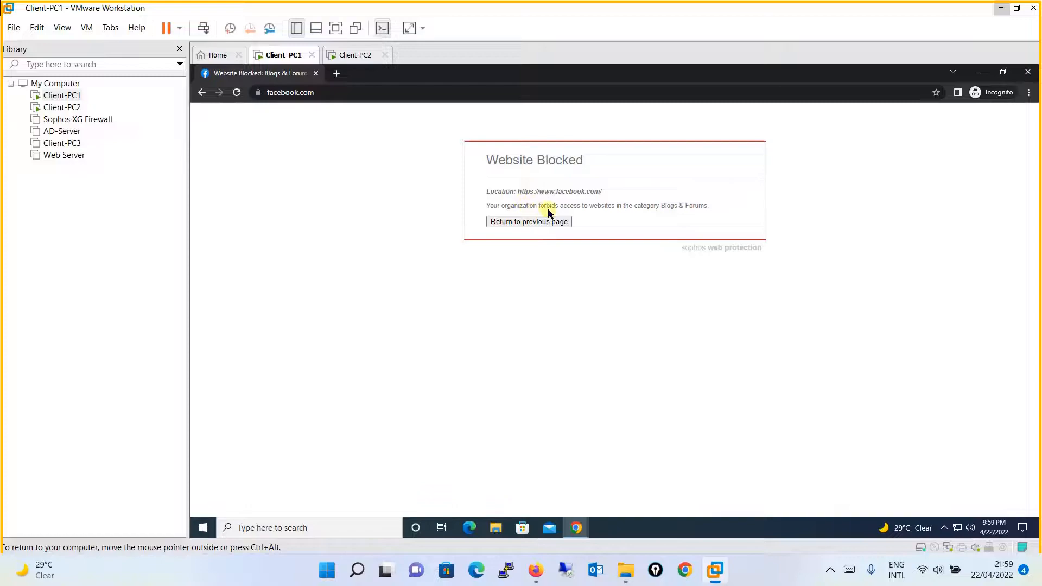
triple_click(676, 208)
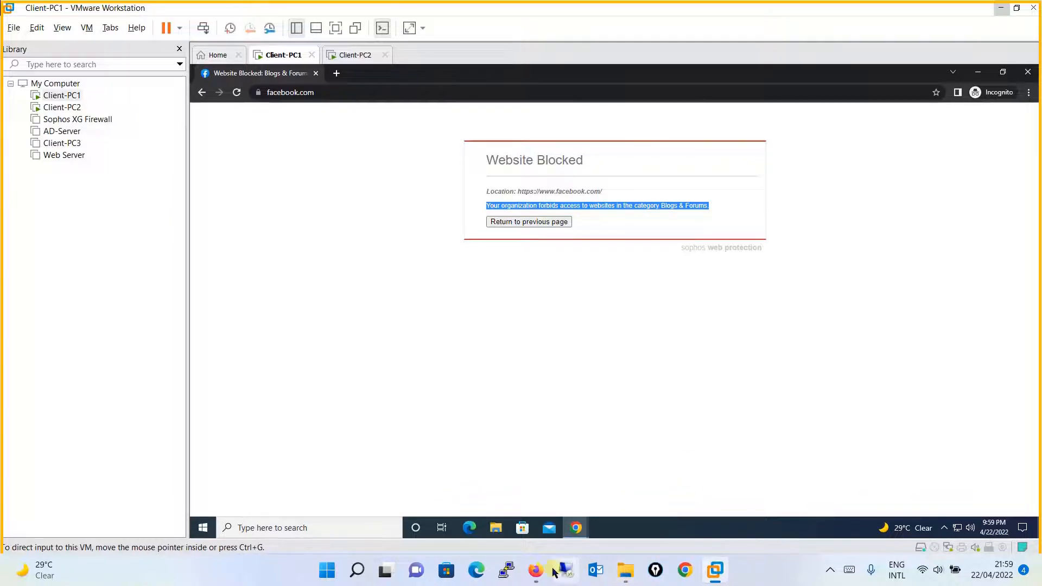
Return to Sophos Central, expand the Social Networking category in the policy and compare its entries with Client-PC1's block page.
left_click(535, 569)
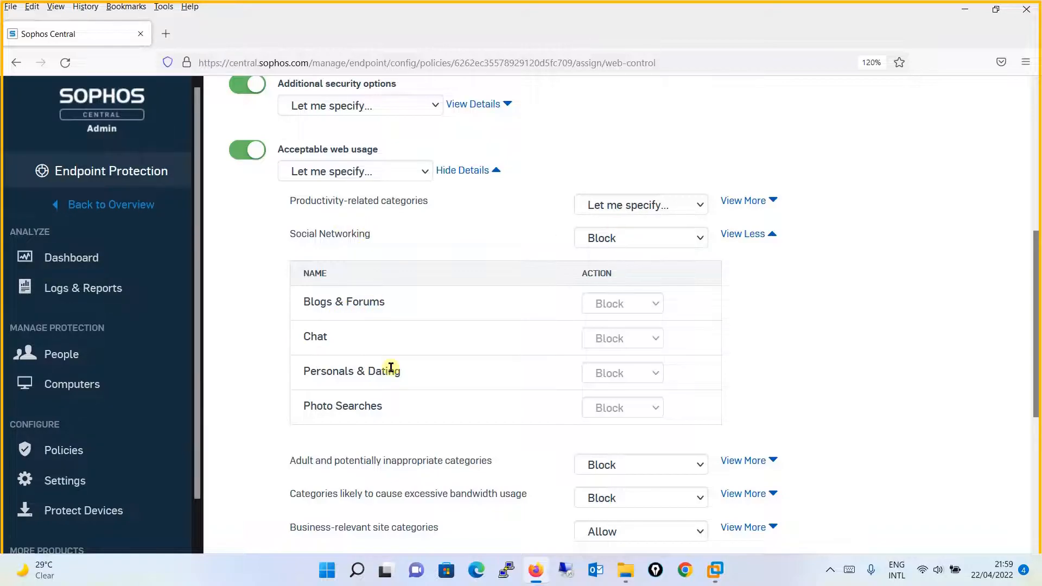
left_click(715, 578)
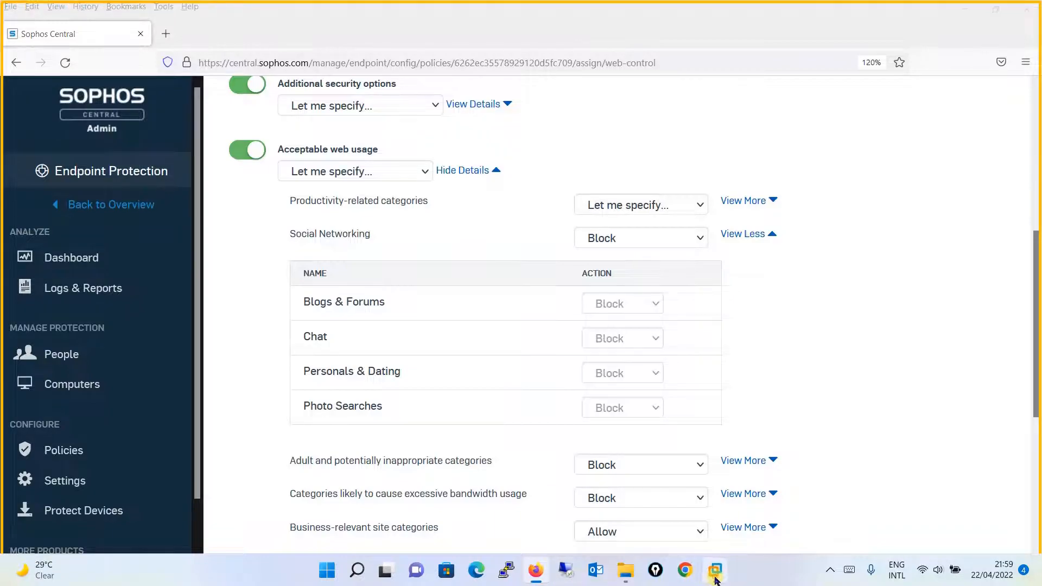
left_click(738, 480)
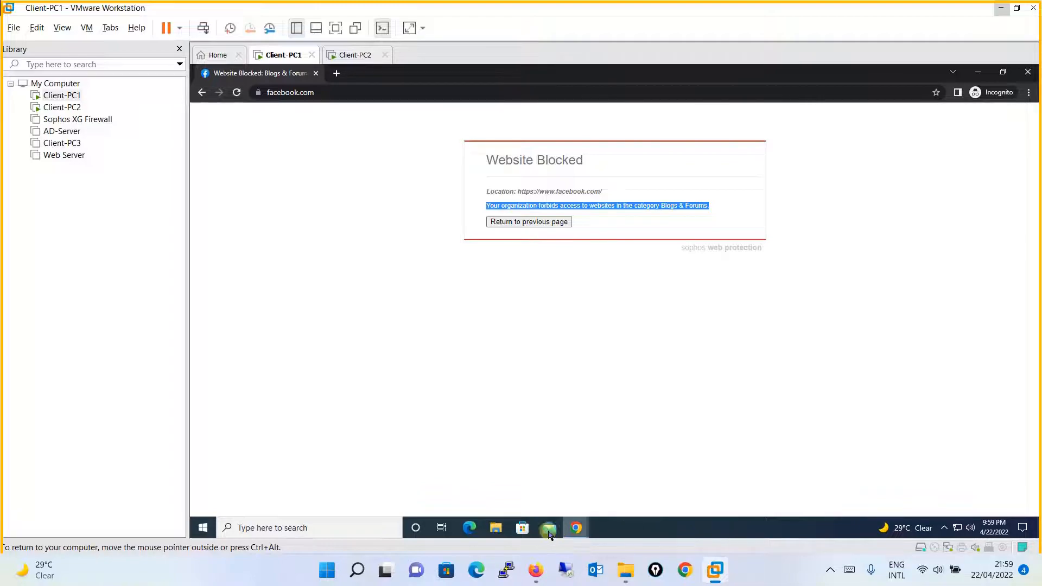
left_click(539, 574)
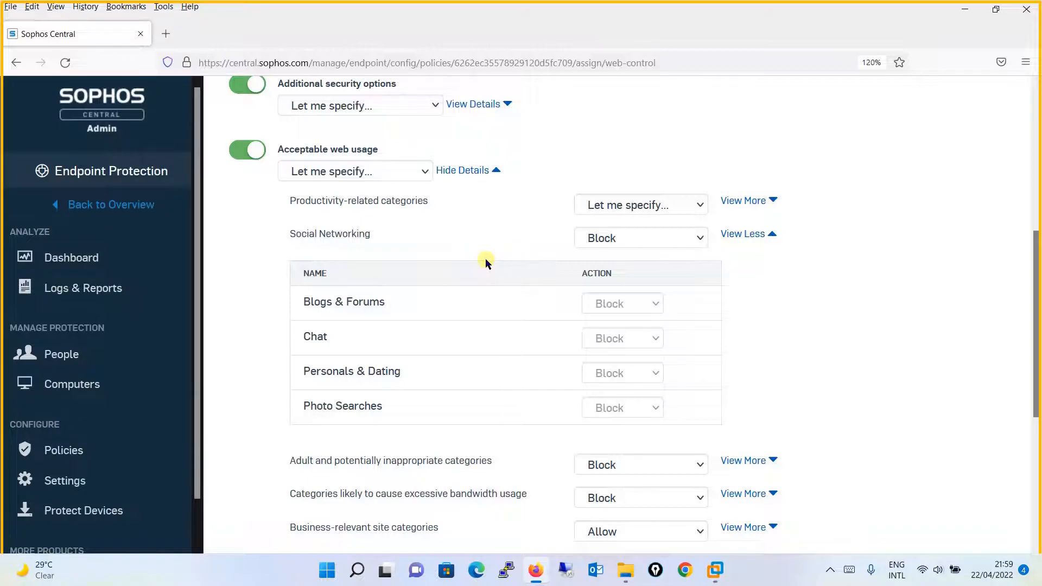
Return to the overview and open Website Management from the Endpoint Protection global settings.
left_click(128, 206)
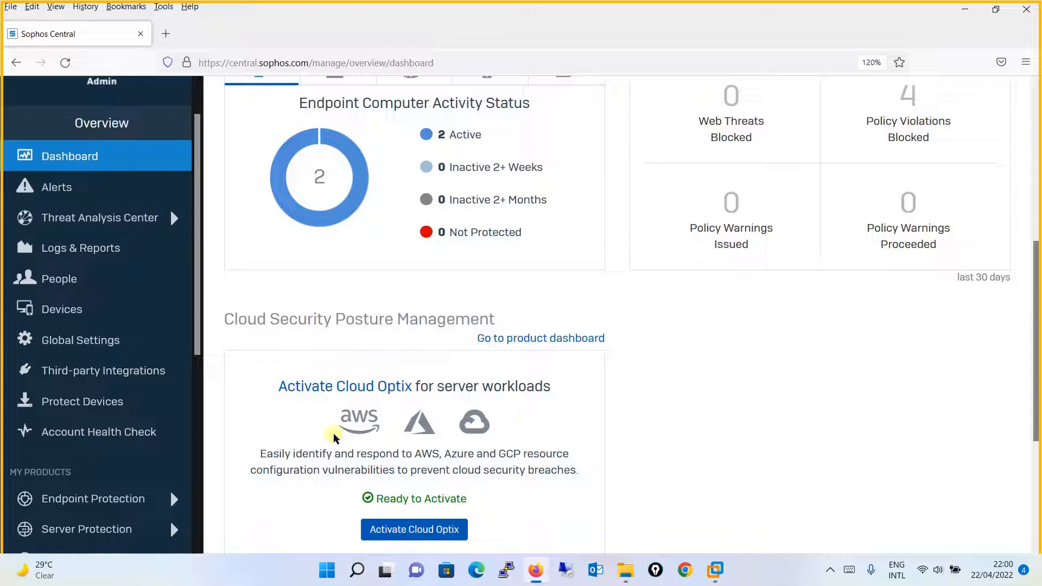
left_click(119, 497)
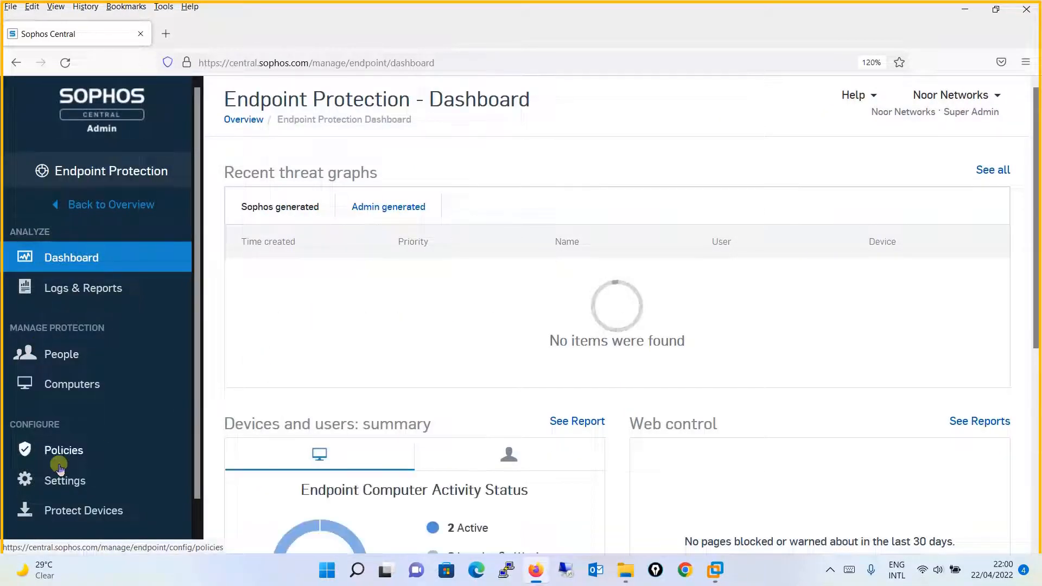
left_click(64, 481)
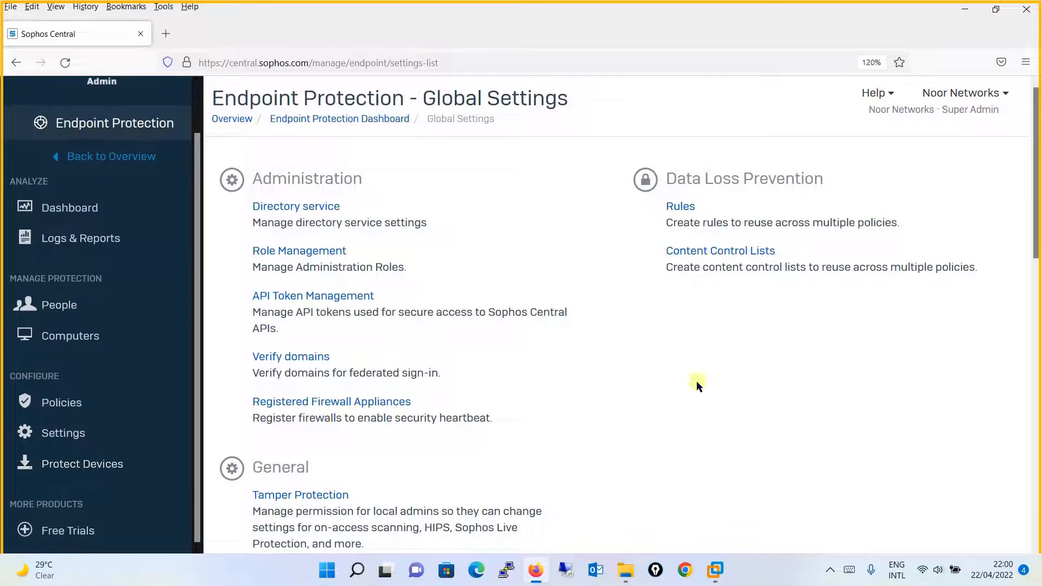
left_click_drag(1035, 206, 1026, 257)
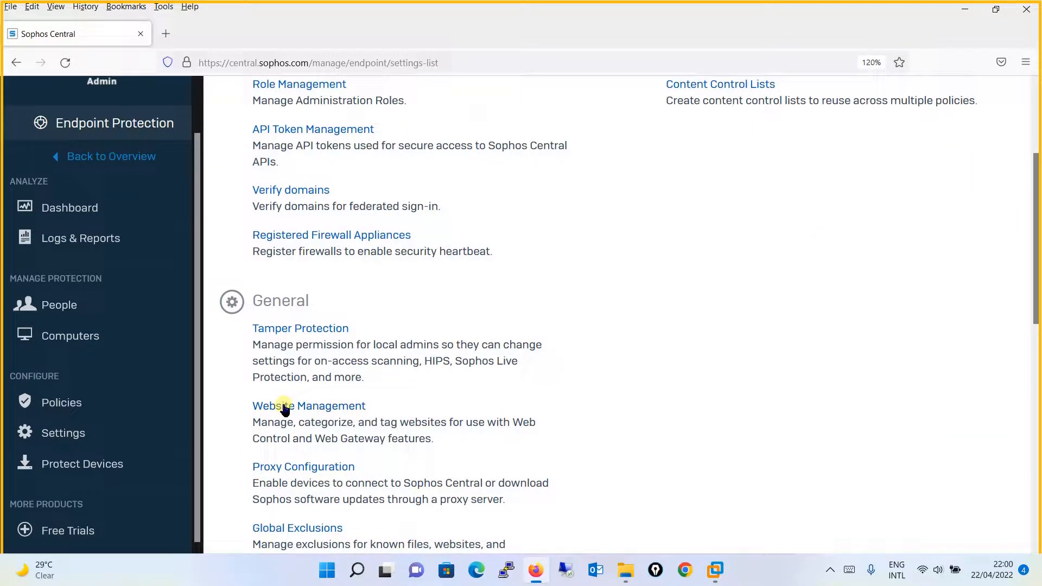
left_click(284, 407)
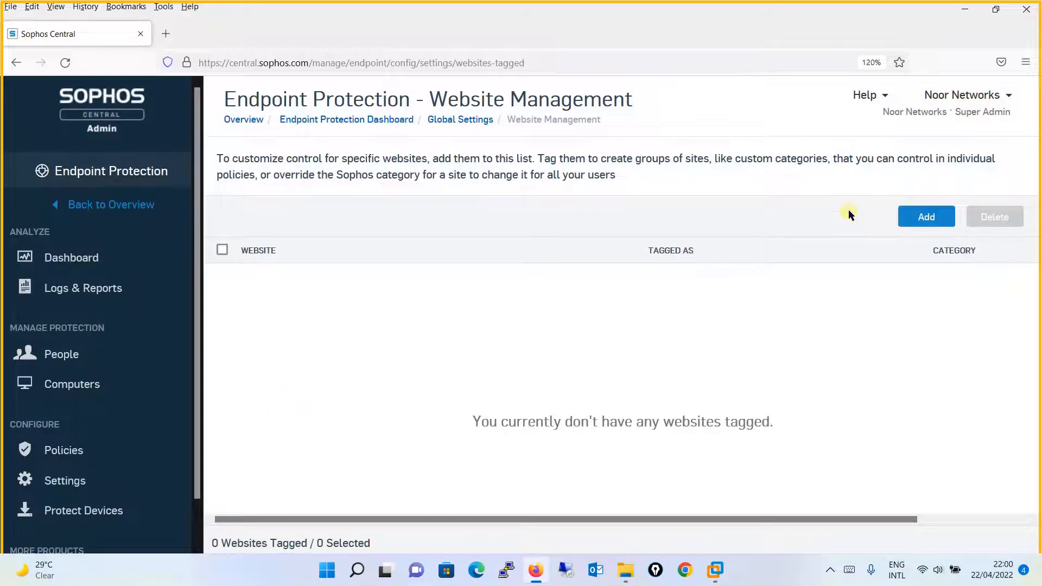
left_click(949, 218)
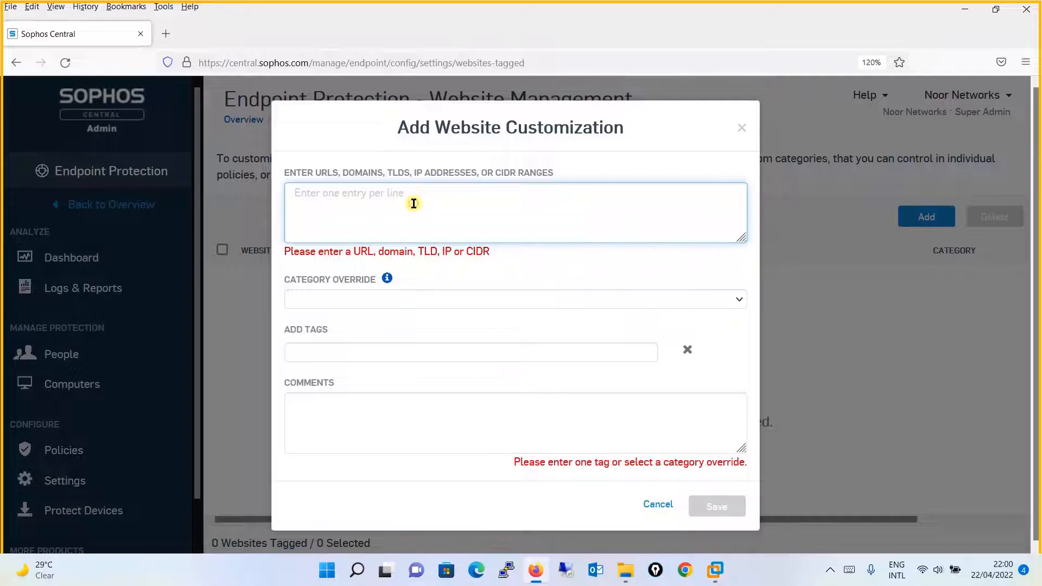
type("www.facebook.com")
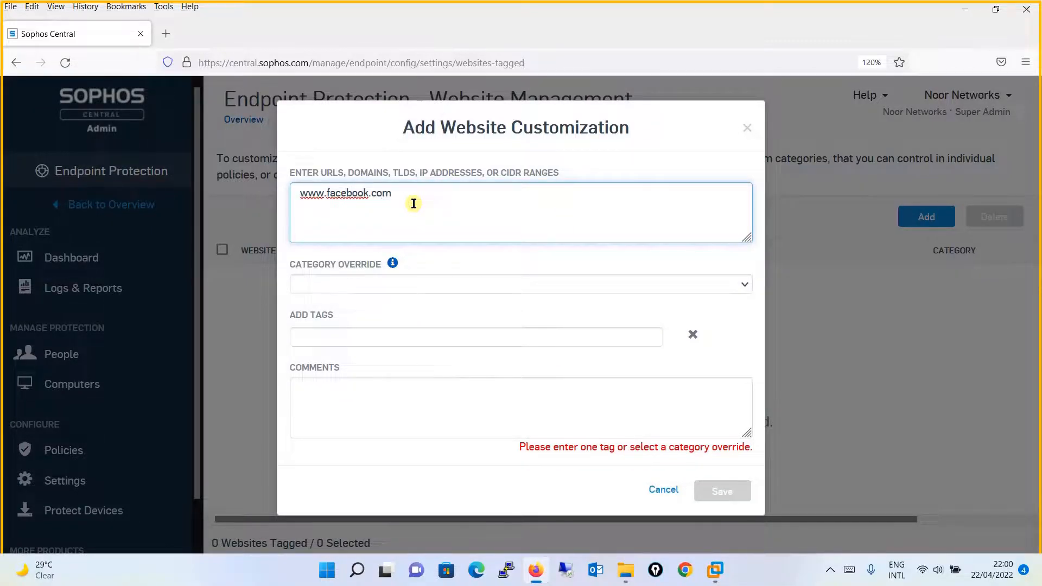
left_click(386, 285)
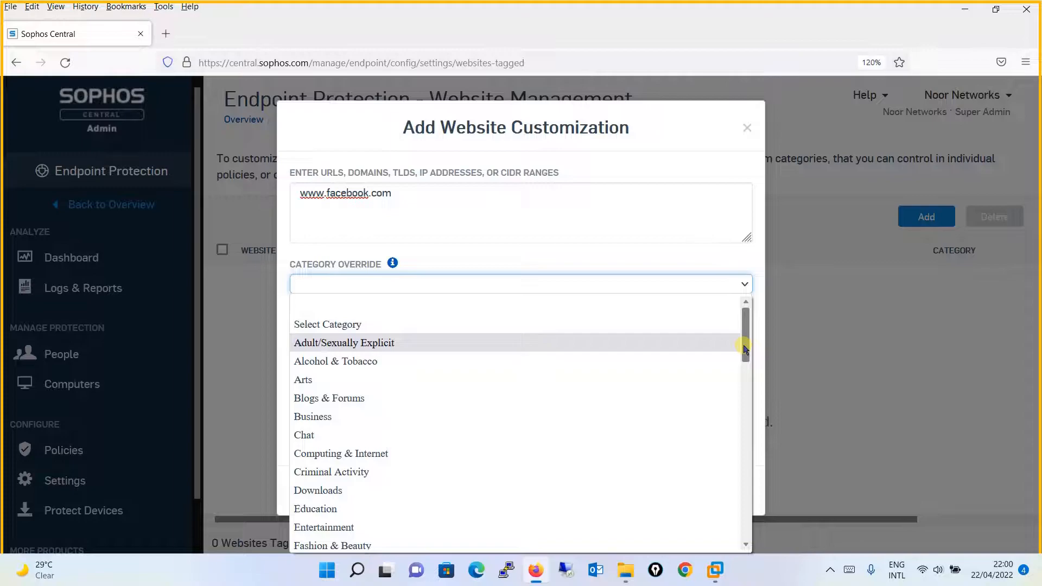
left_click(522, 250)
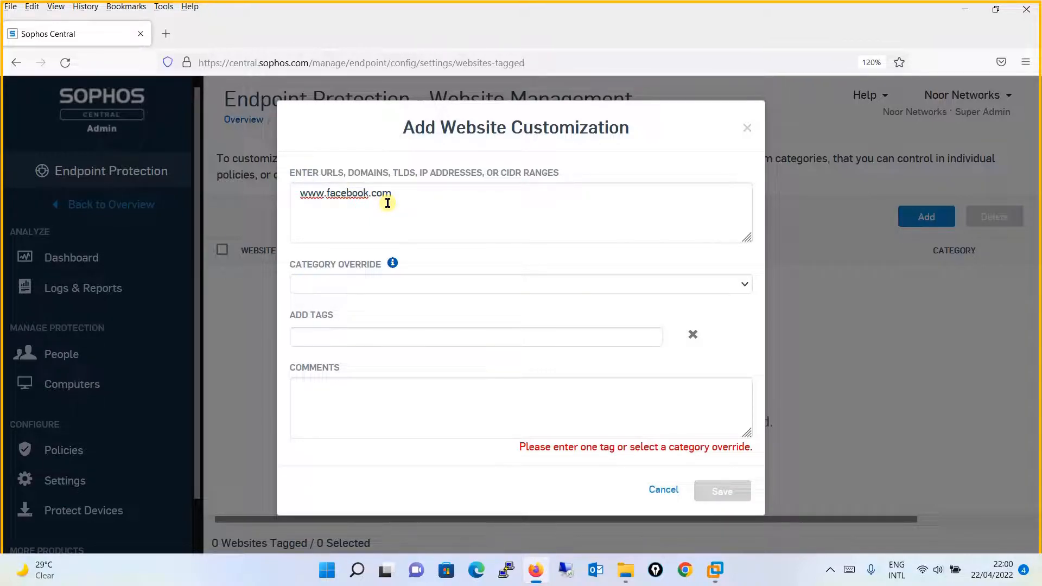
left_click(463, 211)
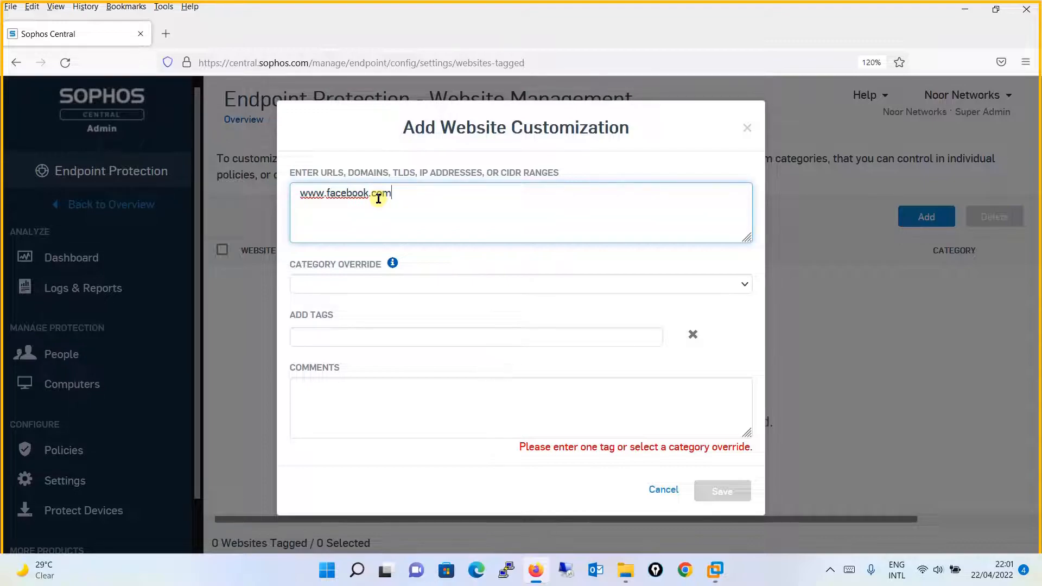
left_click(426, 289)
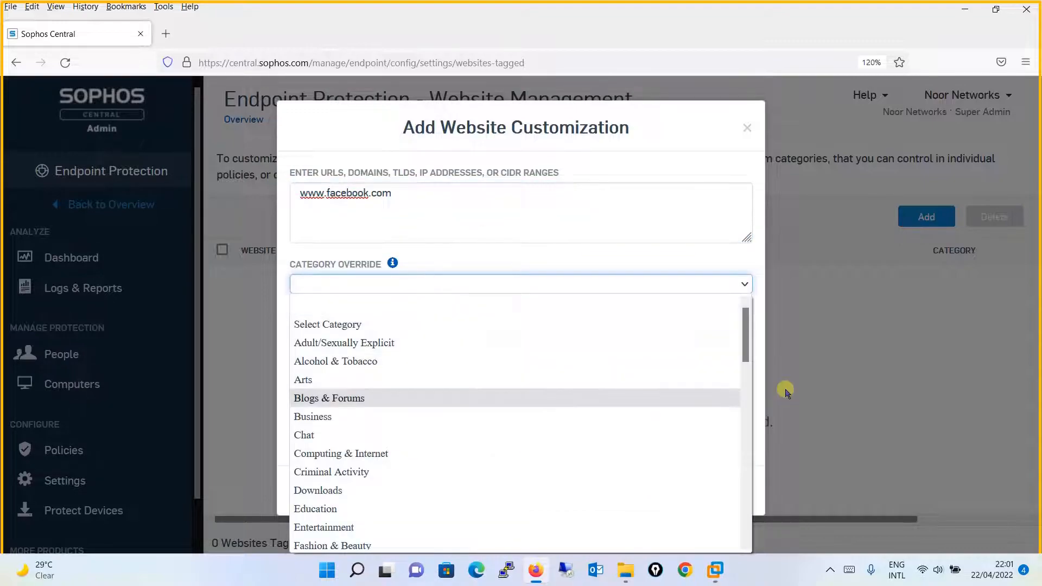
left_click(379, 399)
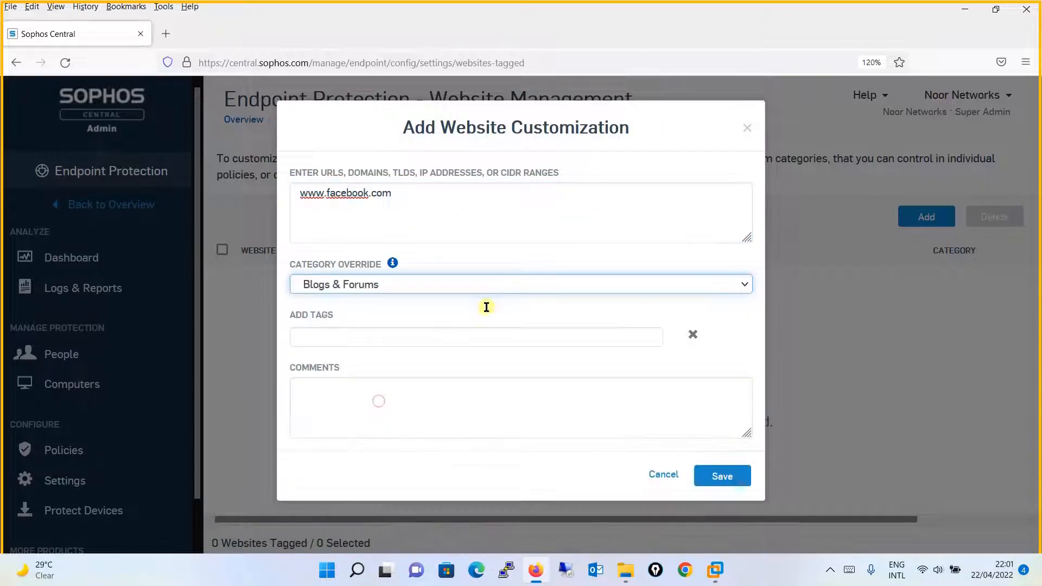
left_click(367, 343)
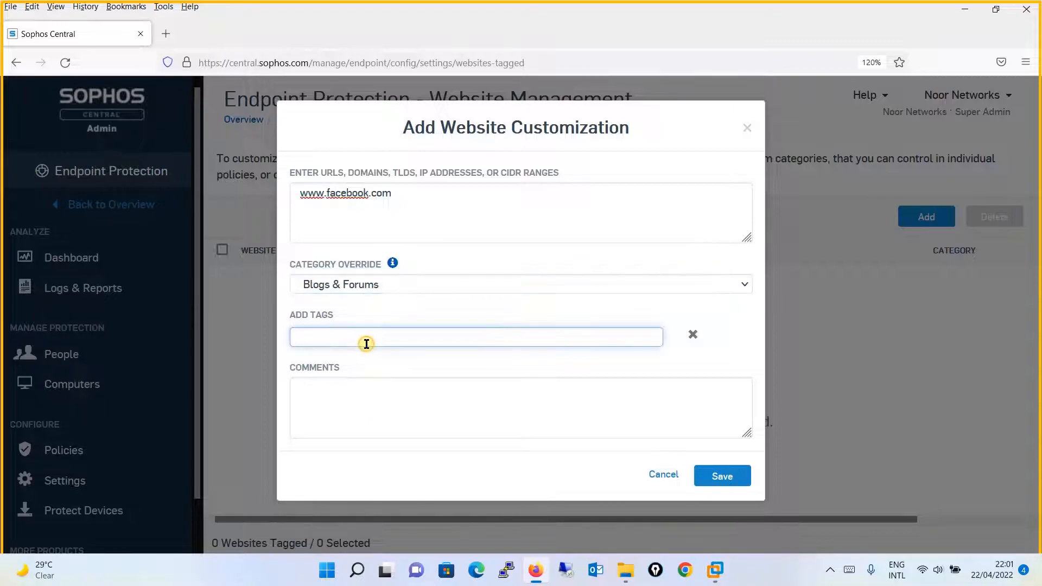
type("Allowed")
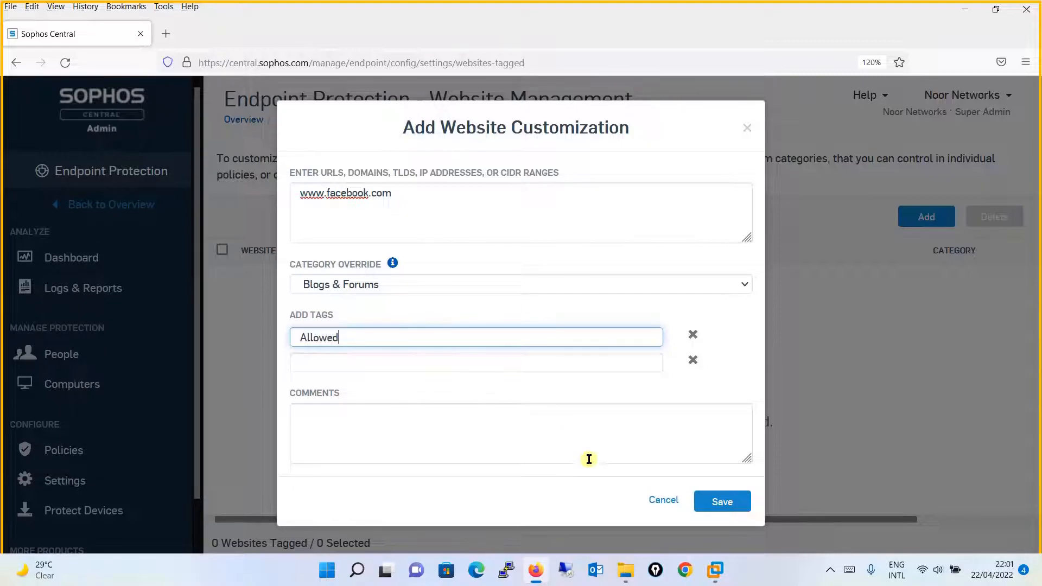
left_click(714, 503)
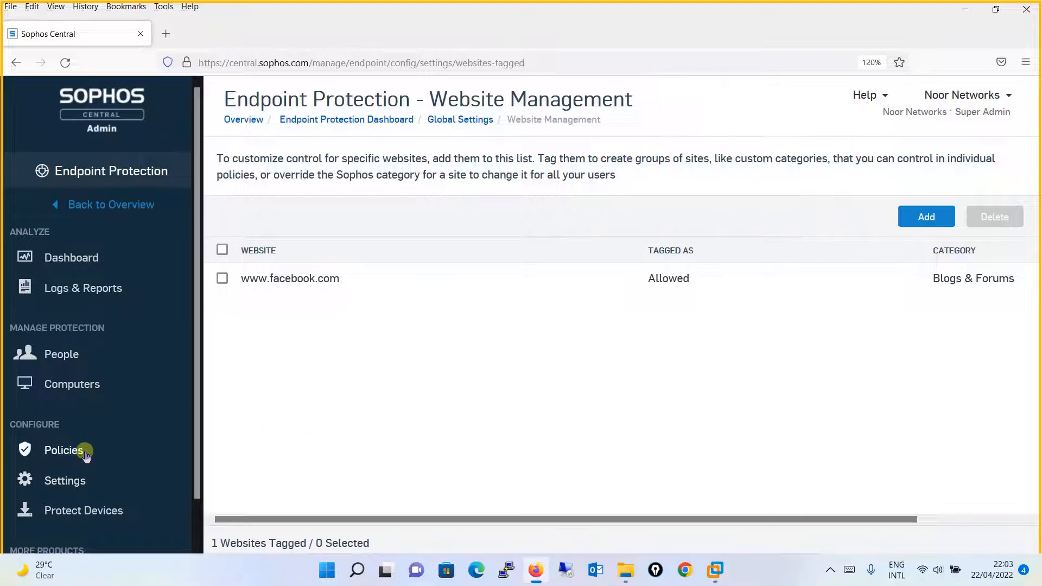
Open the settings of Web-Control-LAB-Policy and go to the control of sites tagged in Website Management.
left_click(86, 453)
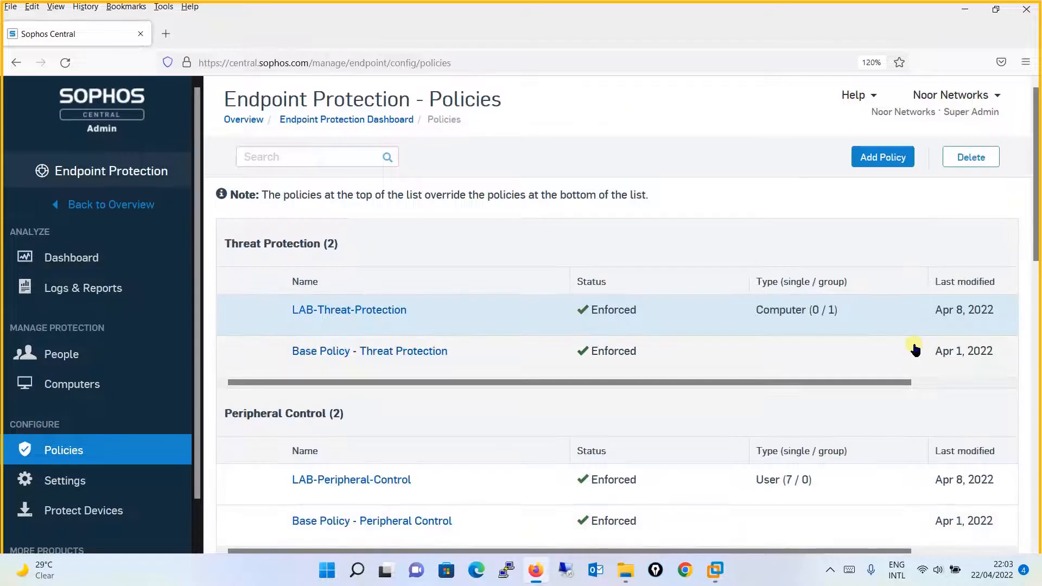
scroll(1020, 347, "down", 10)
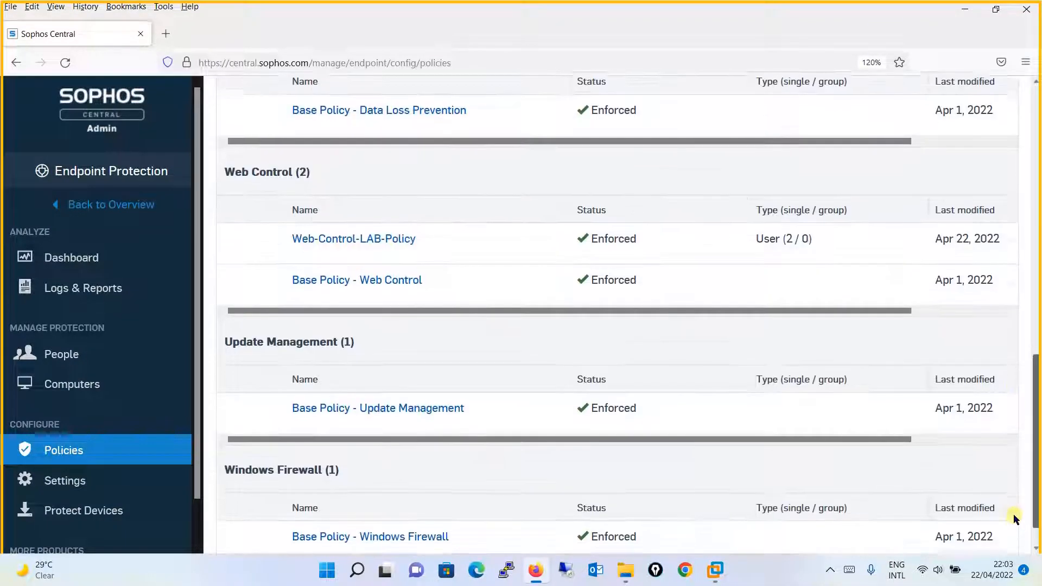
scroll(1014, 518, "down", 2)
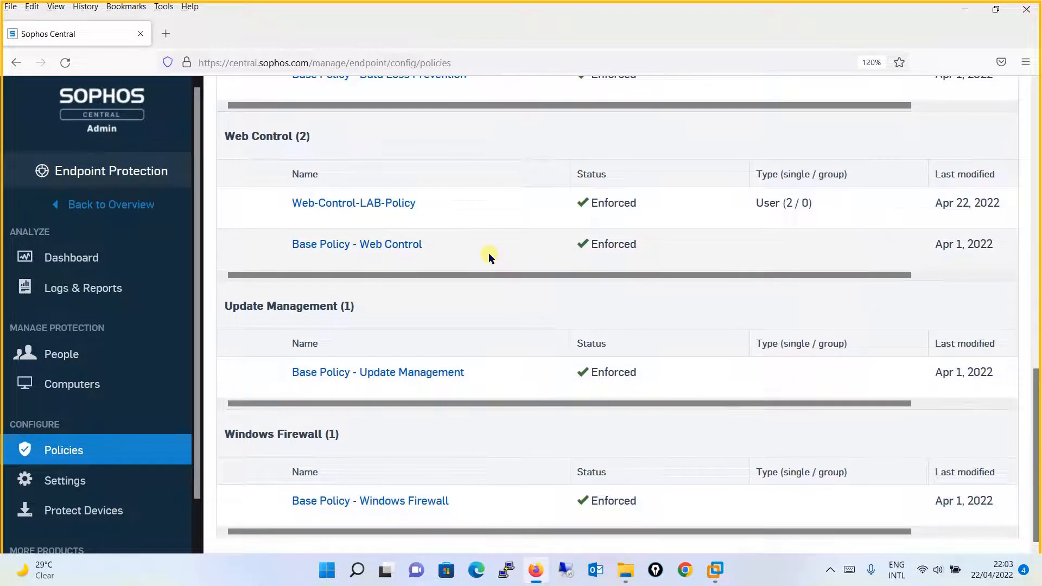
left_click(381, 211)
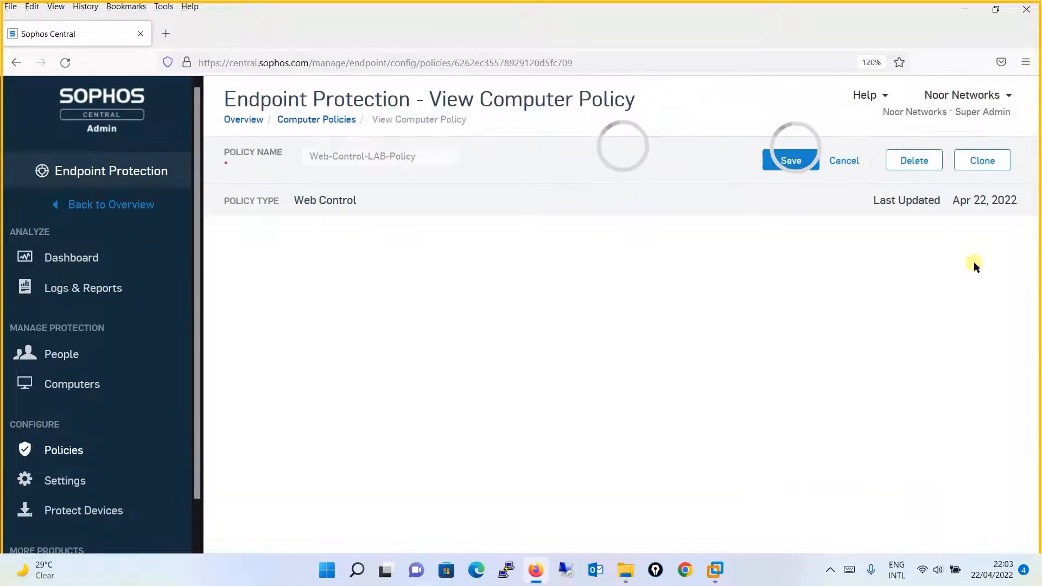
left_click(742, 236)
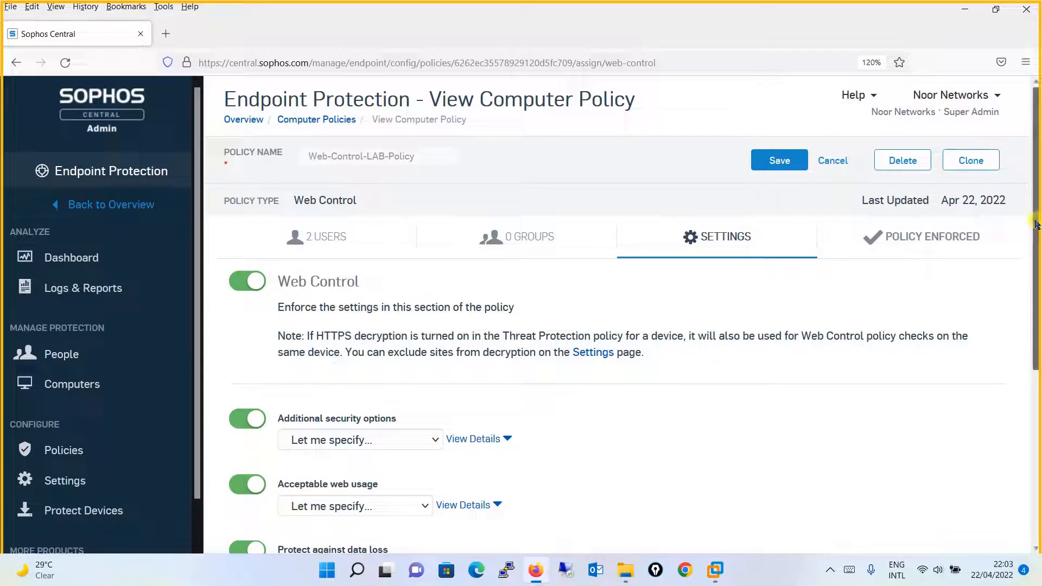
scroll(1034, 423, "down", 5)
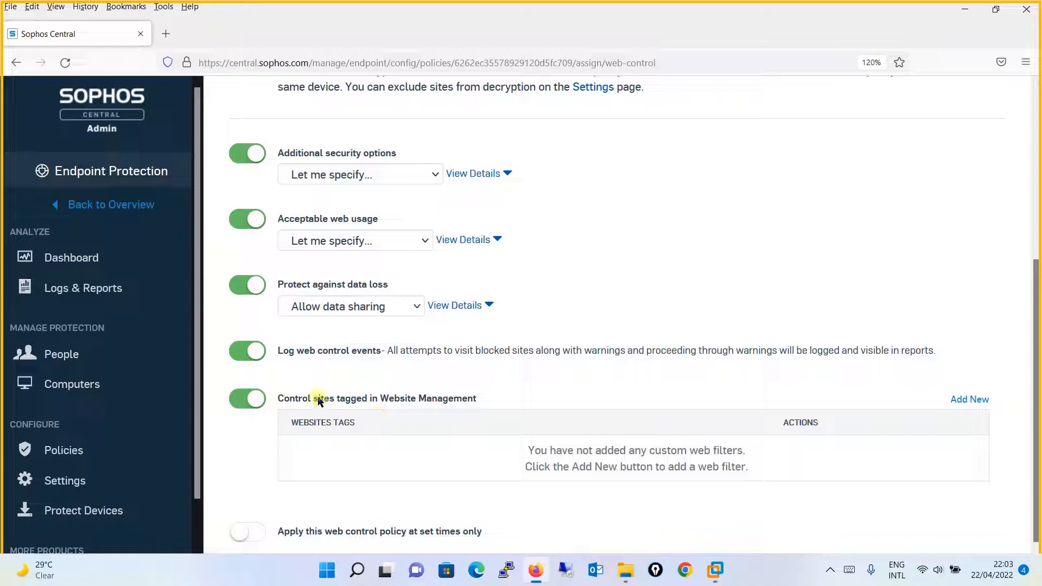
Add the website tag Allowed with the action Allow to the tagged sites control and save Web-Control-LAB-Policy.
left_click(969, 399)
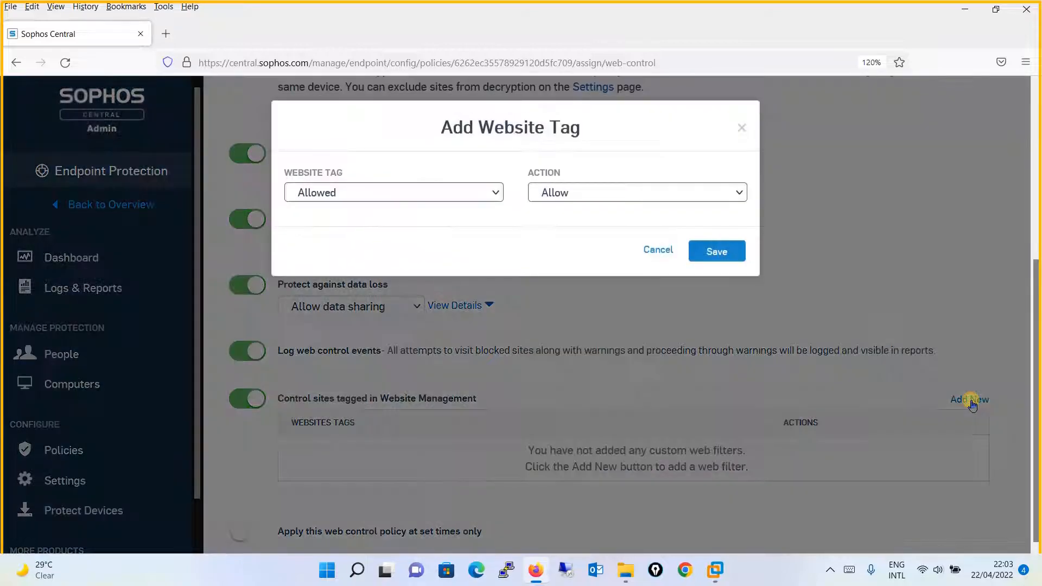
left_click(393, 191)
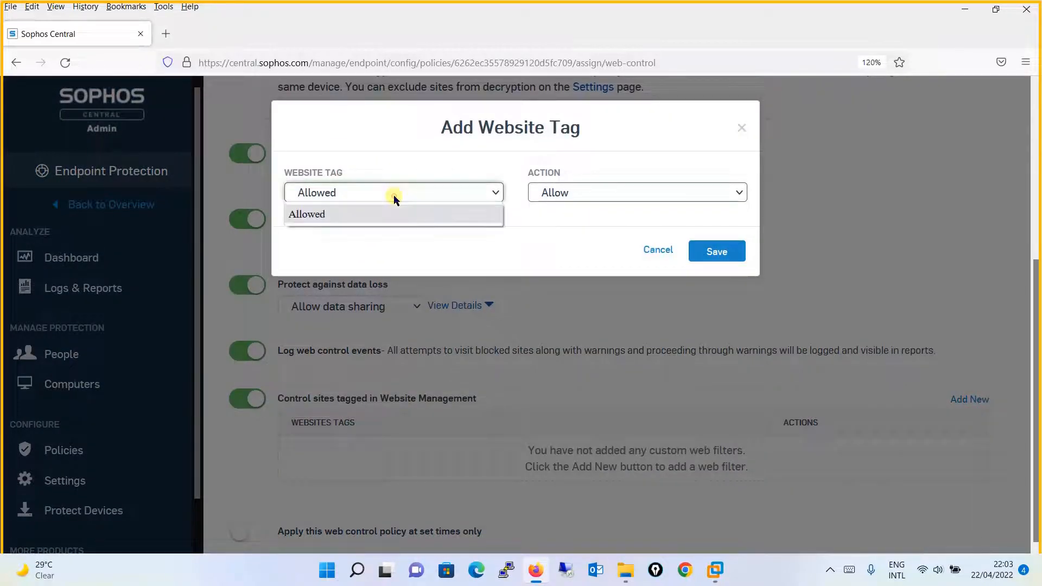
left_click(393, 213)
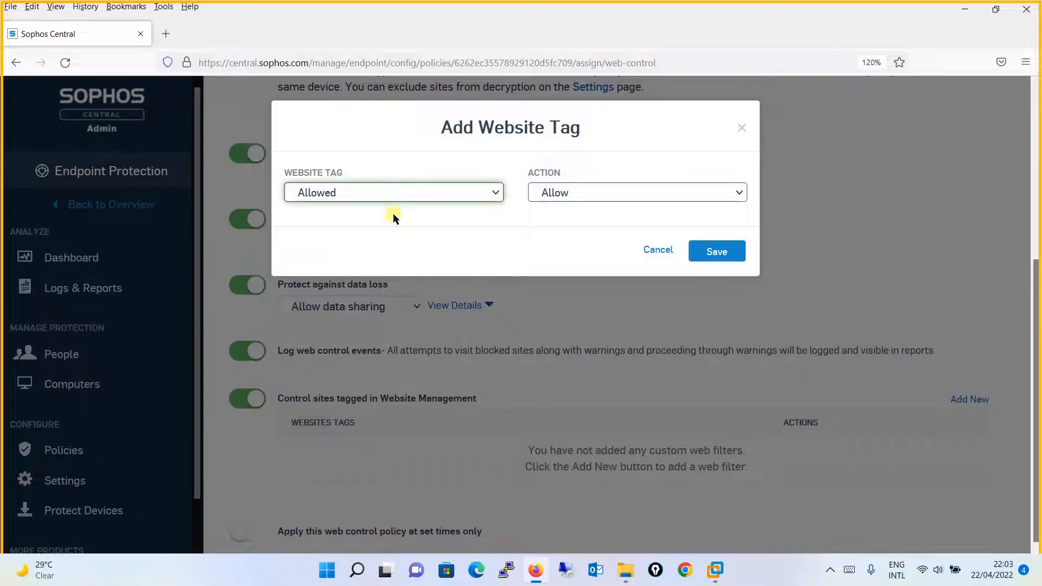
left_click(580, 193)
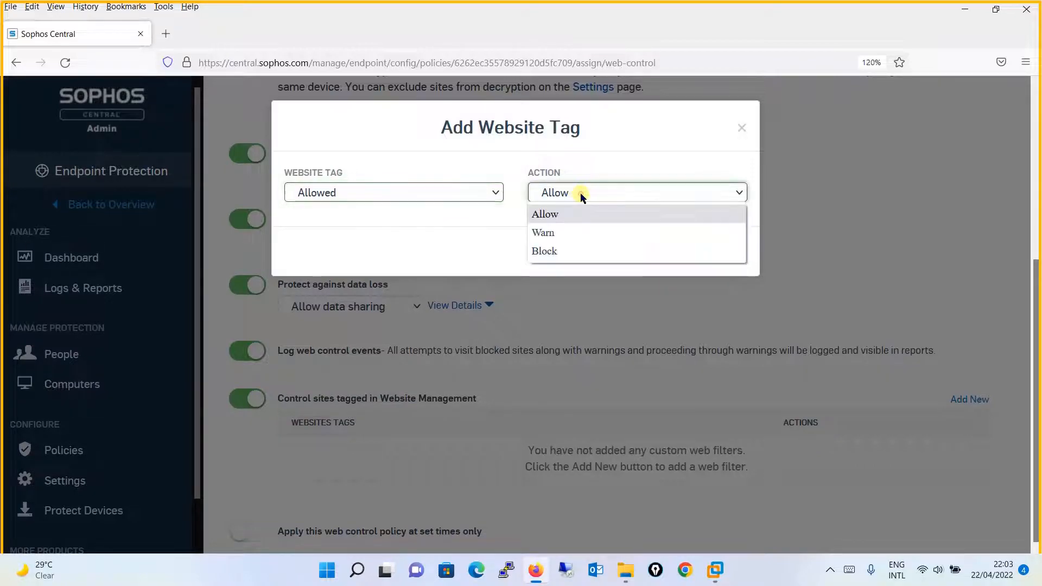
left_click(562, 214)
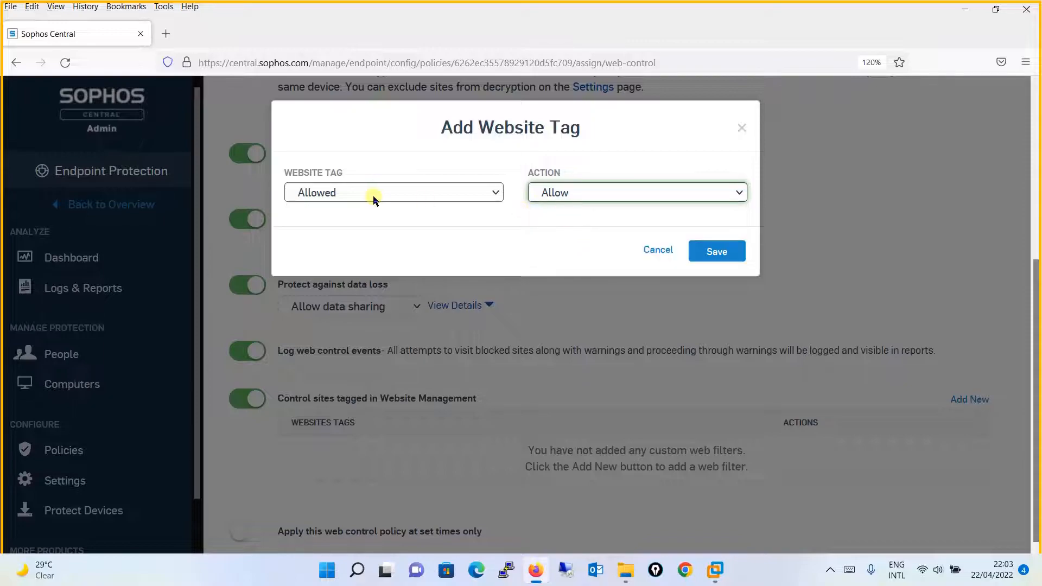
left_click(705, 250)
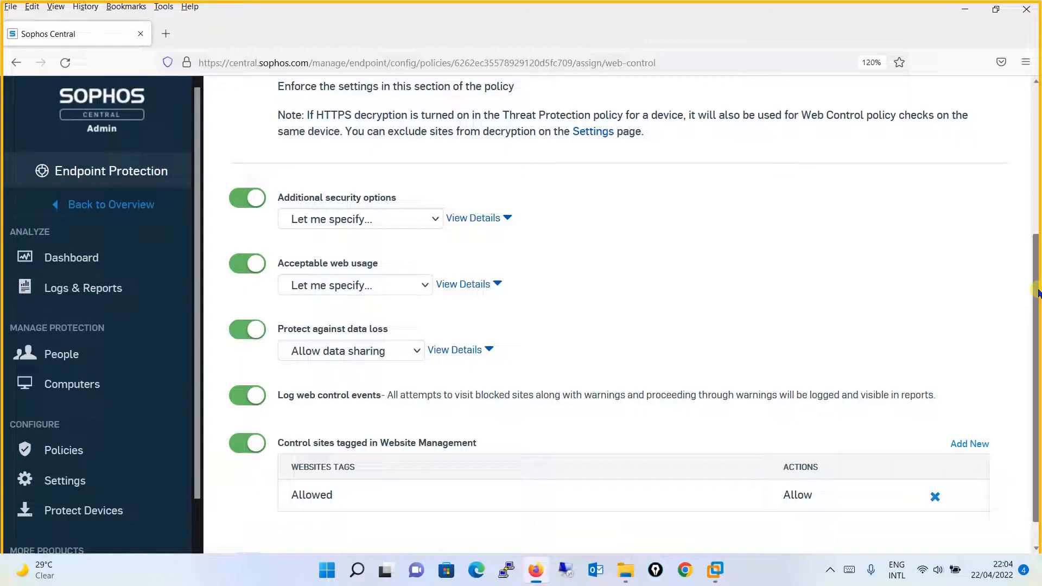
scroll(1036, 293, "down", 1)
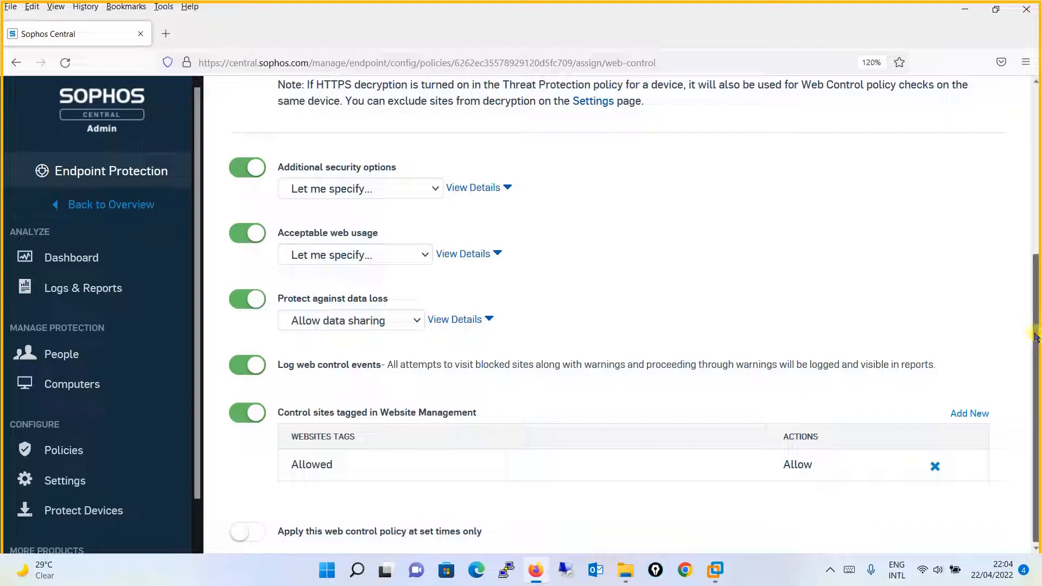
scroll(1036, 336, "up", 5)
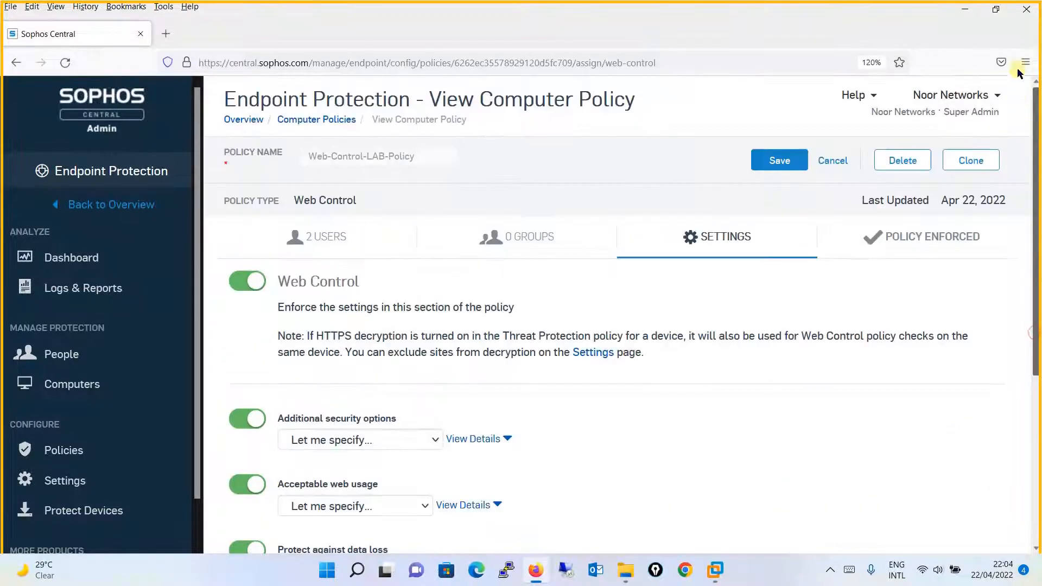
left_click(795, 159)
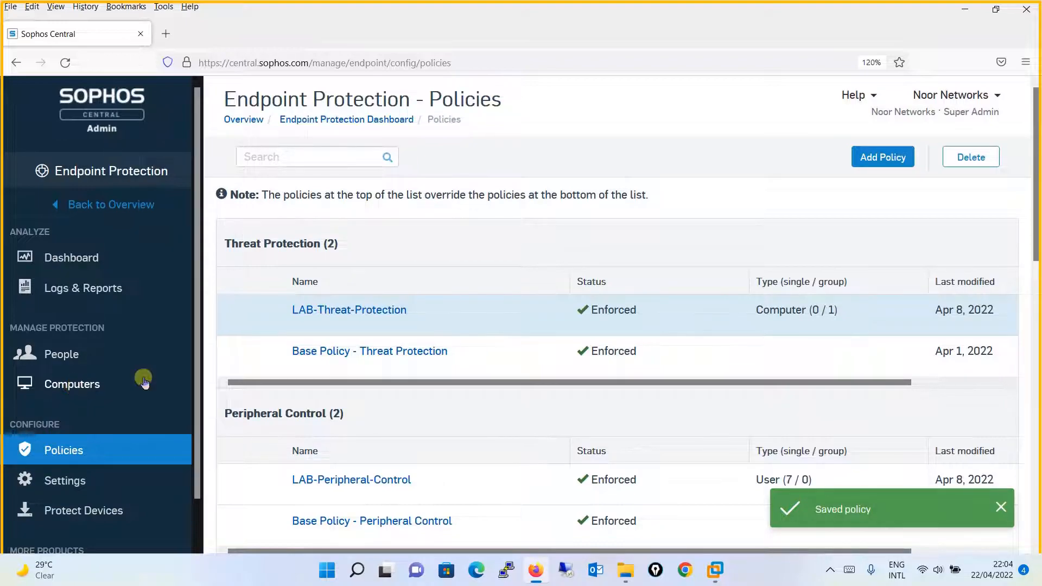
Trigger a software update on DESKTOP-9QT7J34 and DESKTOP-O2J93GT, returning to the computer list at the end.
left_click(82, 384)
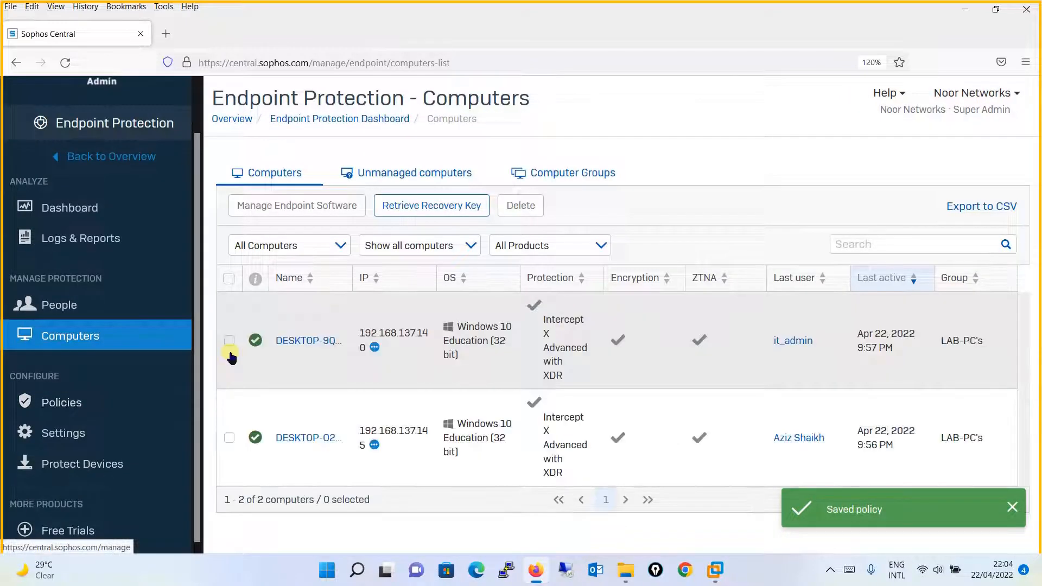
left_click(318, 343)
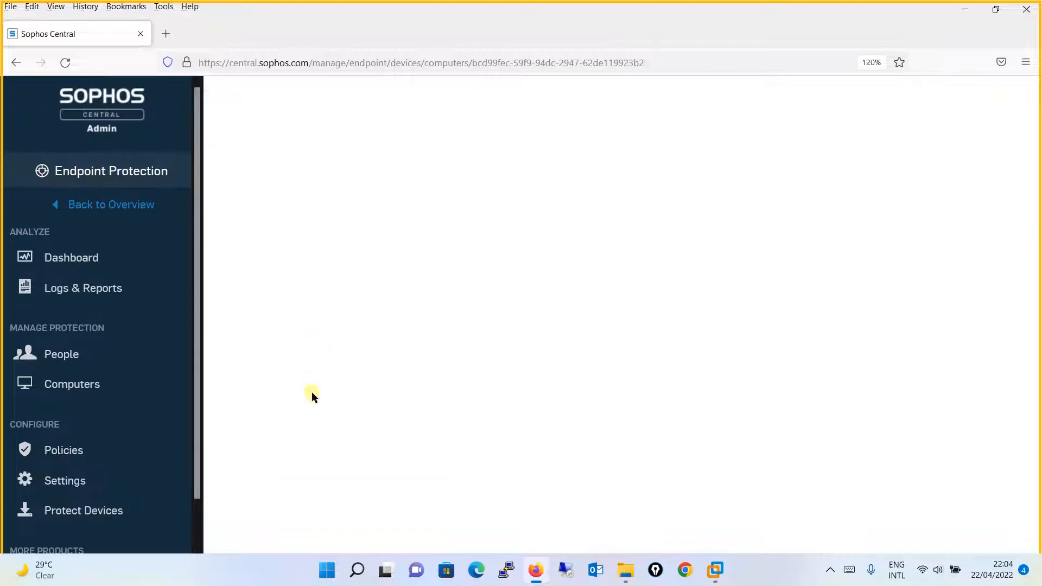
left_click(325, 382)
left_click(316, 402)
left_click(107, 384)
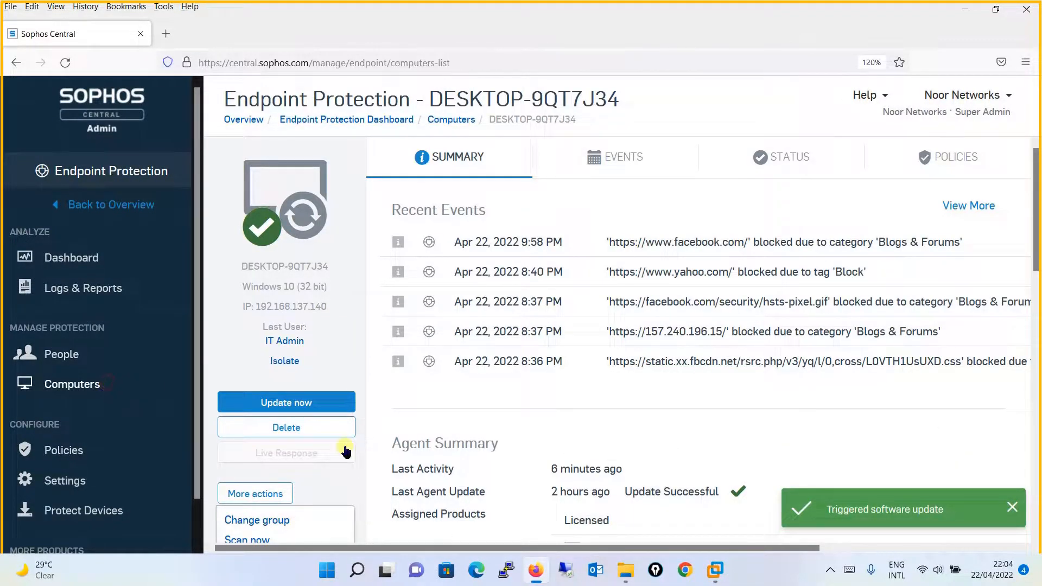
left_click(305, 436)
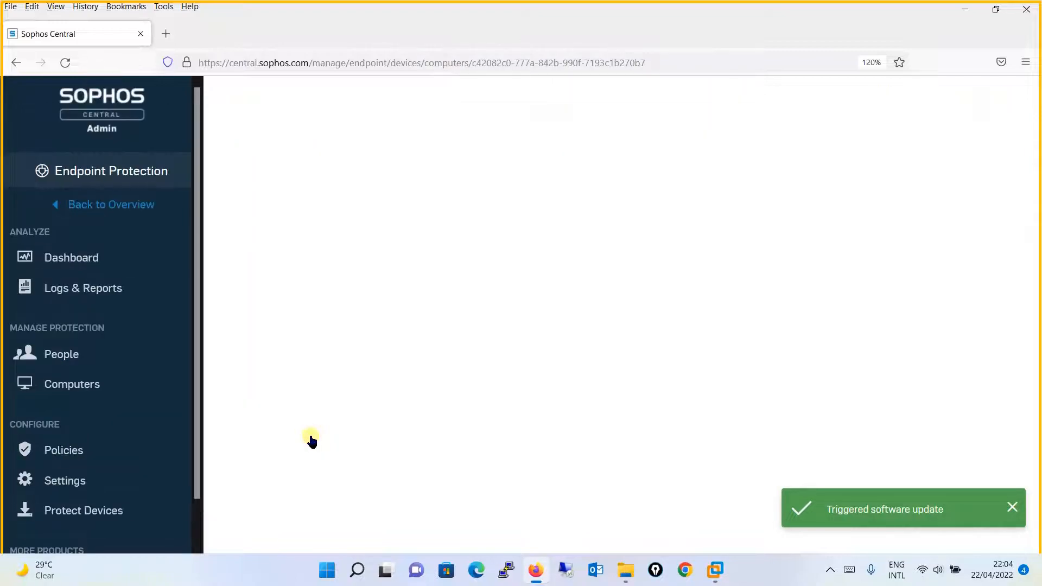
left_click(304, 379)
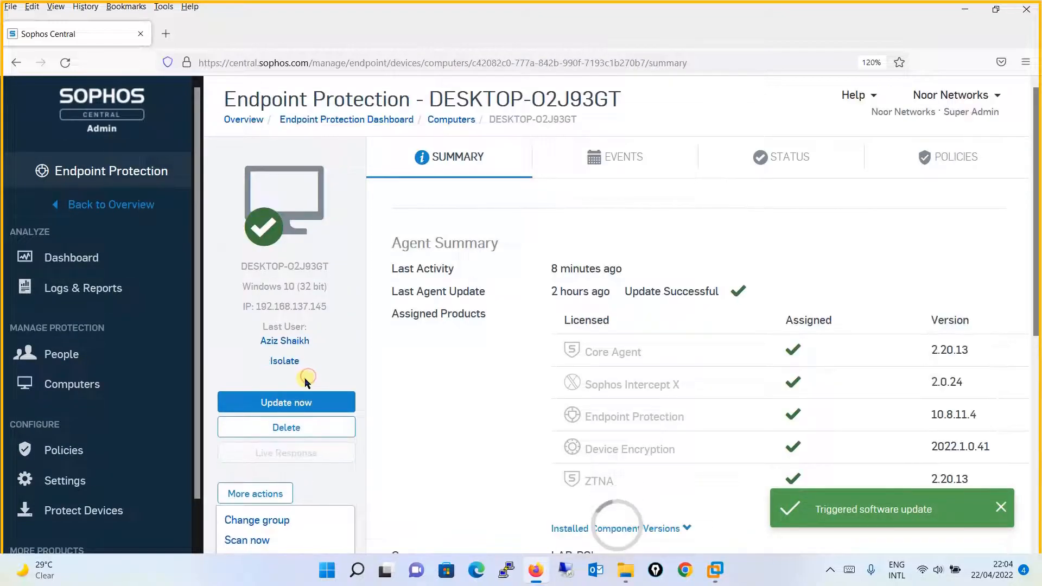
left_click(97, 389)
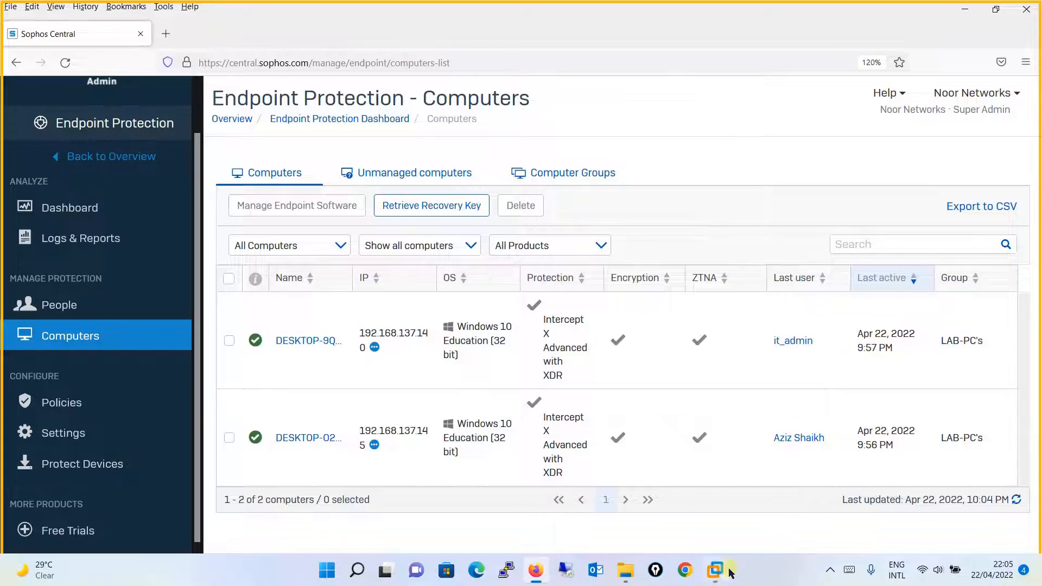
Switch to Client-PC1 in VMware Workstation, load facebook.com in the incognito window and open a new browser tab.
mouse_move(715, 570)
left_click(699, 463)
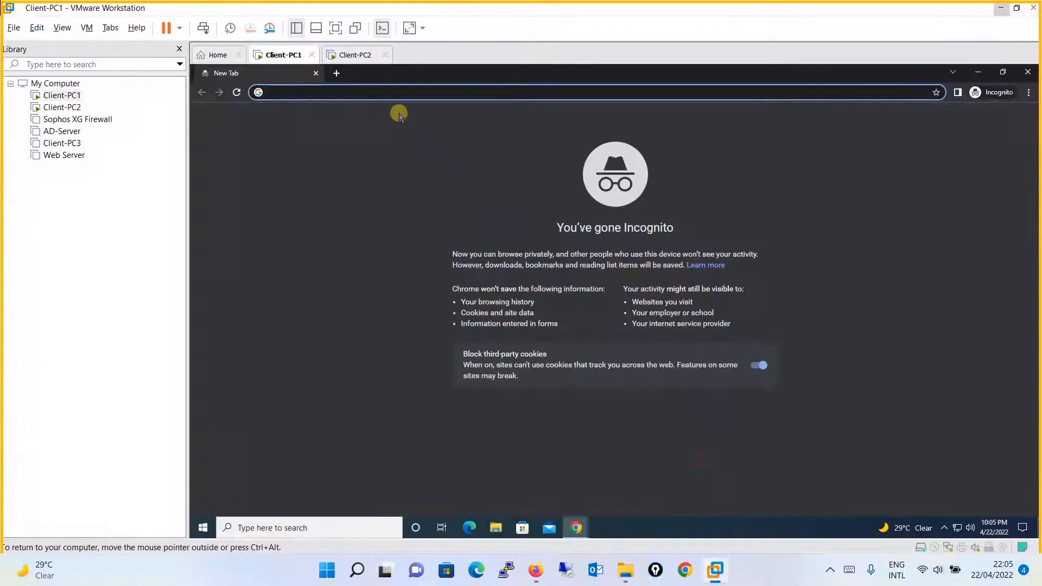
type("fac")
left_click(399, 113)
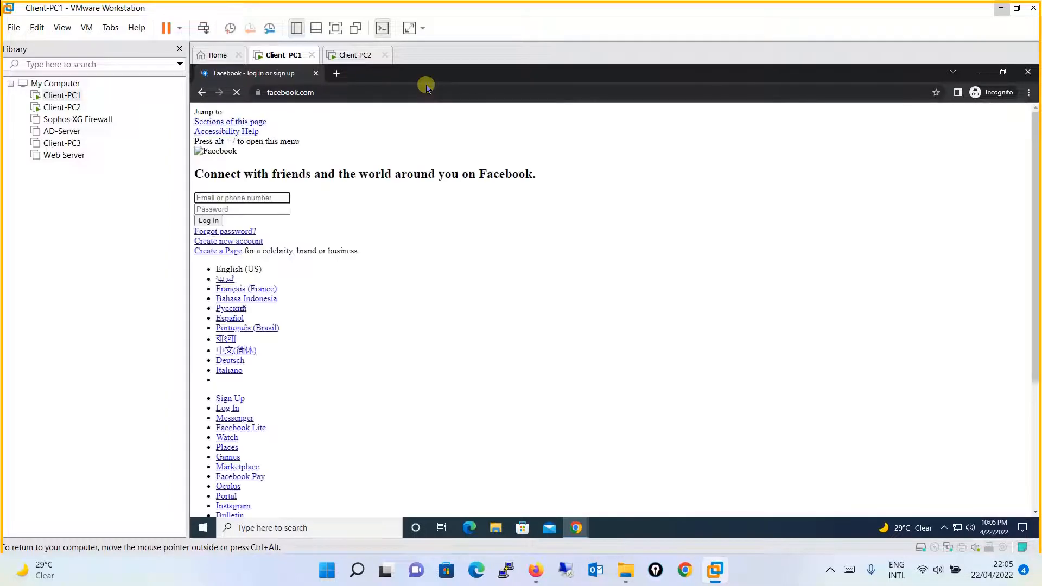
left_click(336, 73)
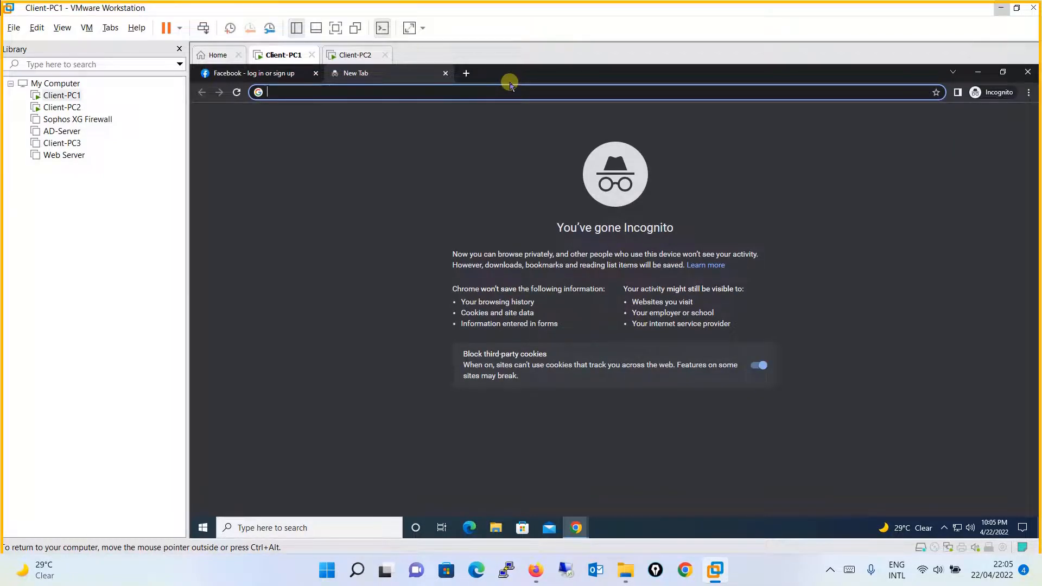
Return to Sophos Central and examine the data loss protection details in the settings of Web-Control-LAB-Policy.
left_click(999, 9)
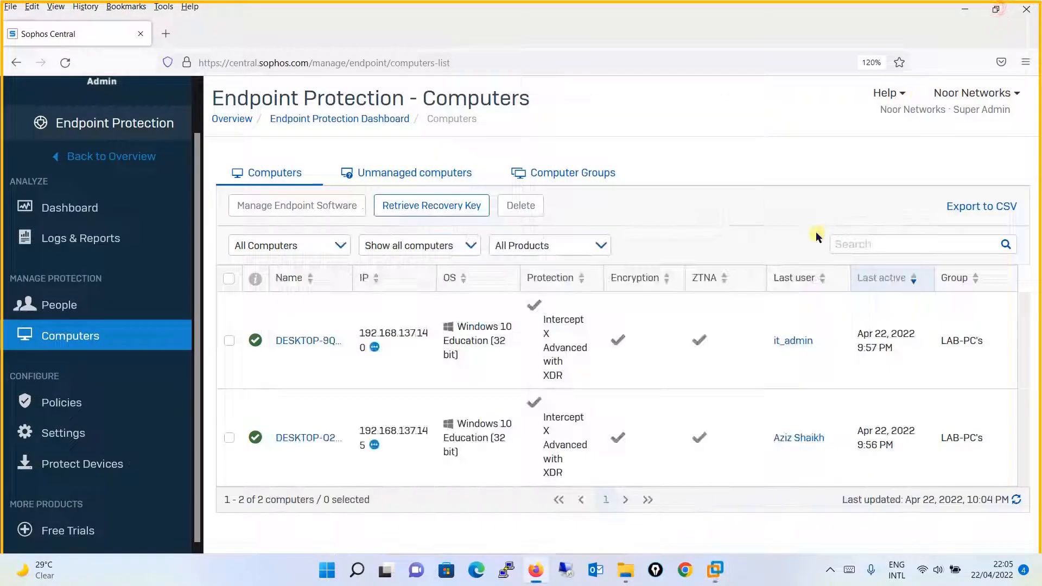
left_click(793, 155)
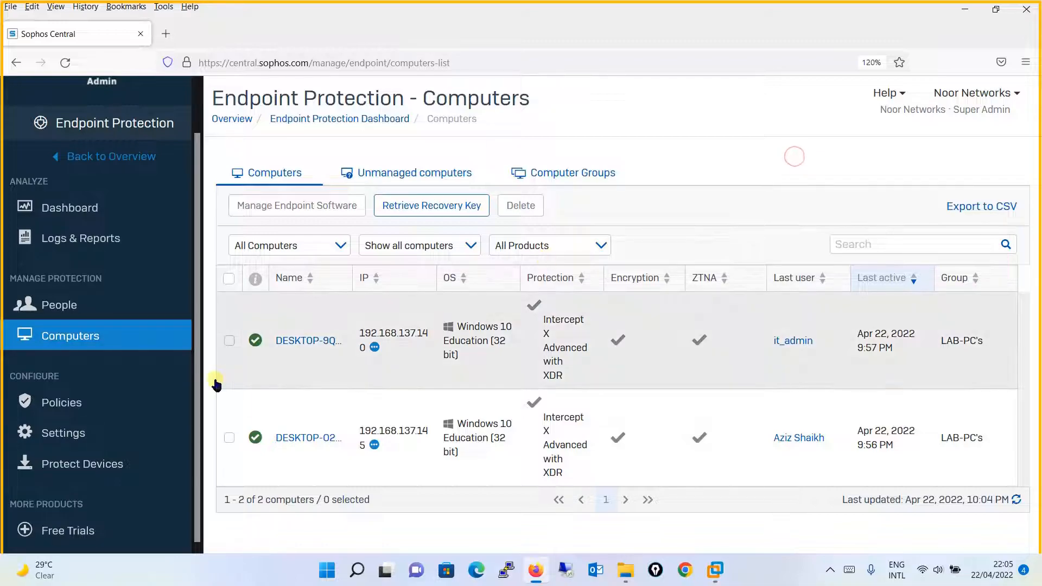
left_click(109, 401)
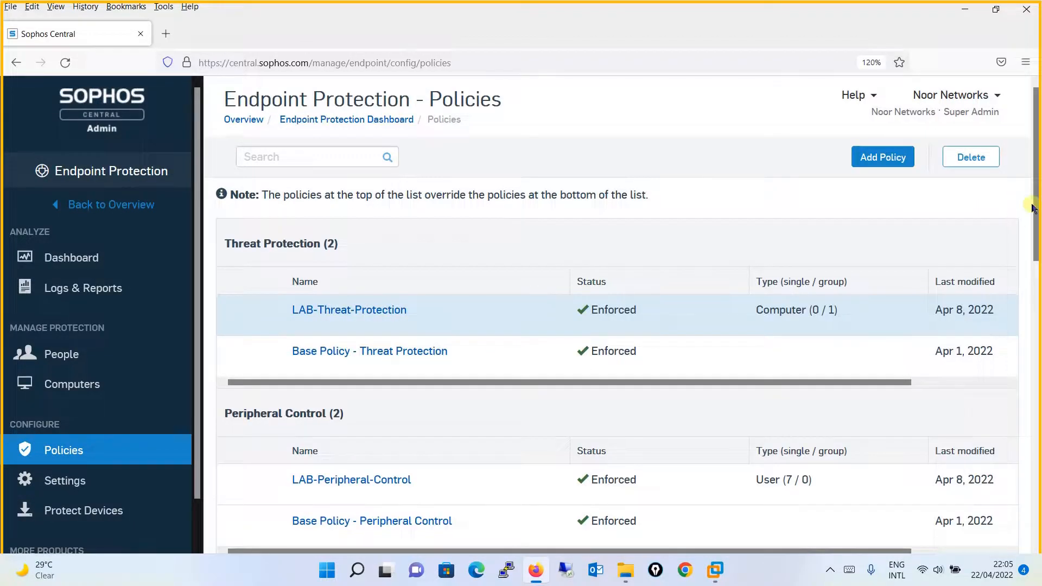
left_click_drag(1033, 208, 1021, 464)
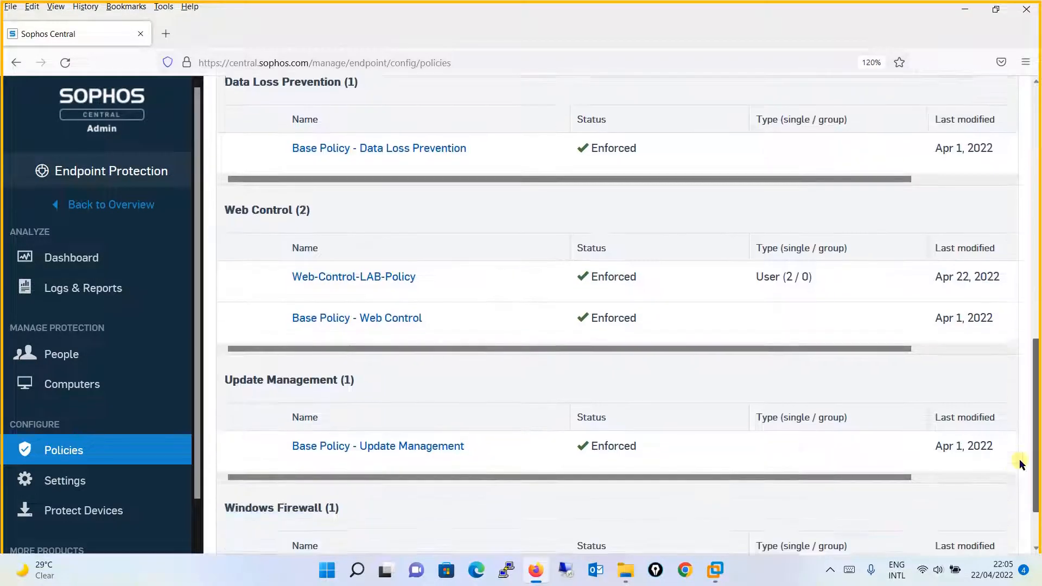
left_click(401, 285)
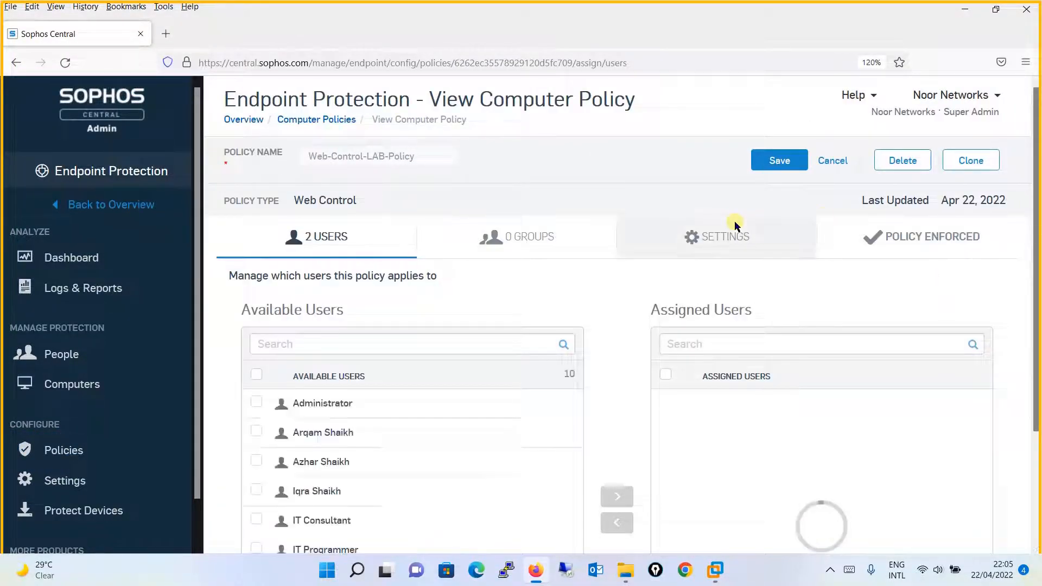
left_click(717, 240)
left_click_drag(1037, 193, 1023, 342)
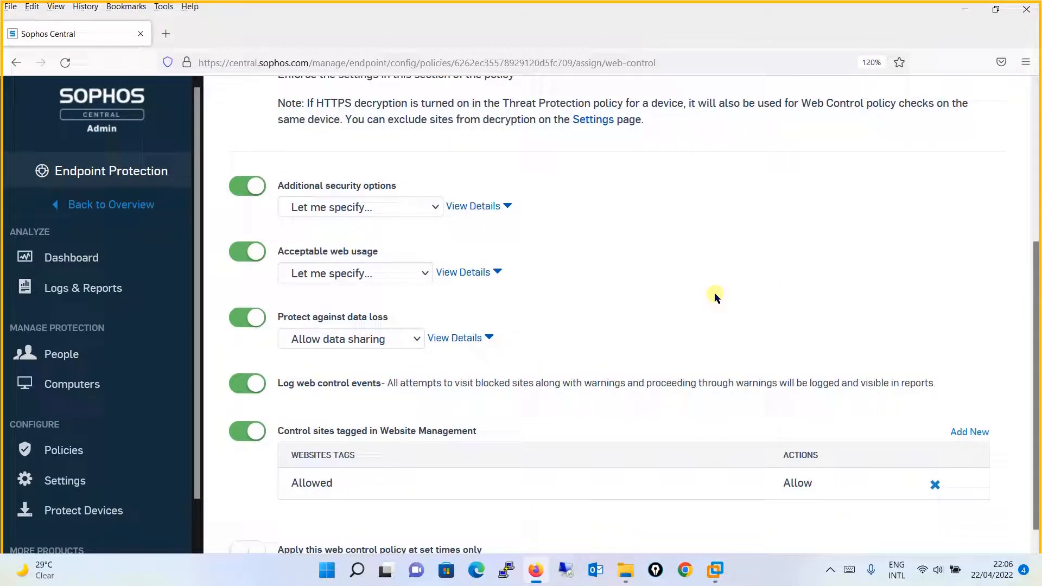
left_click(461, 337)
scroll(462, 337, "down", 1)
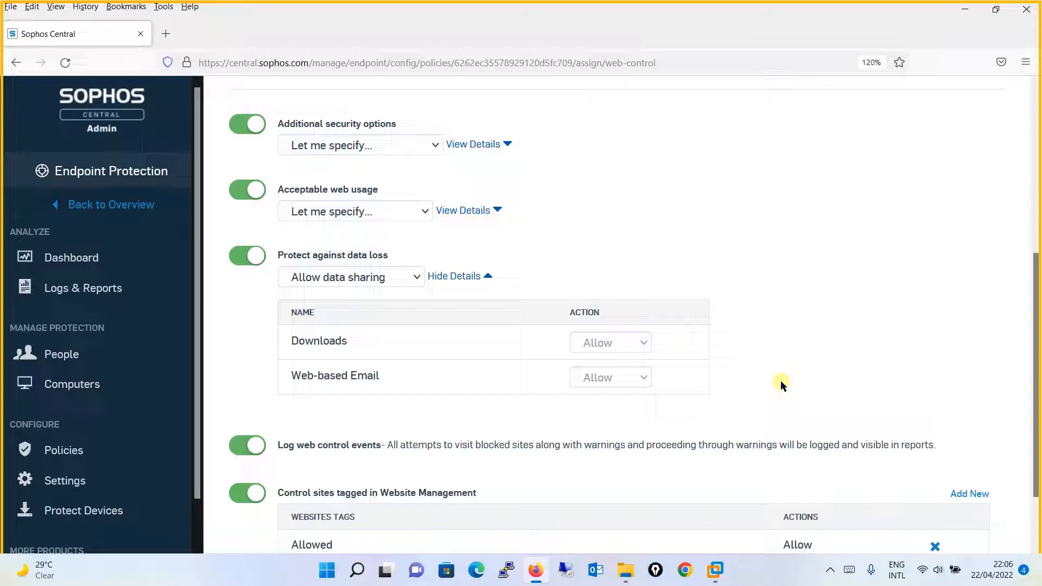
Return to the overview and open Website Management from the Endpoint Protection global settings.
left_click(130, 210)
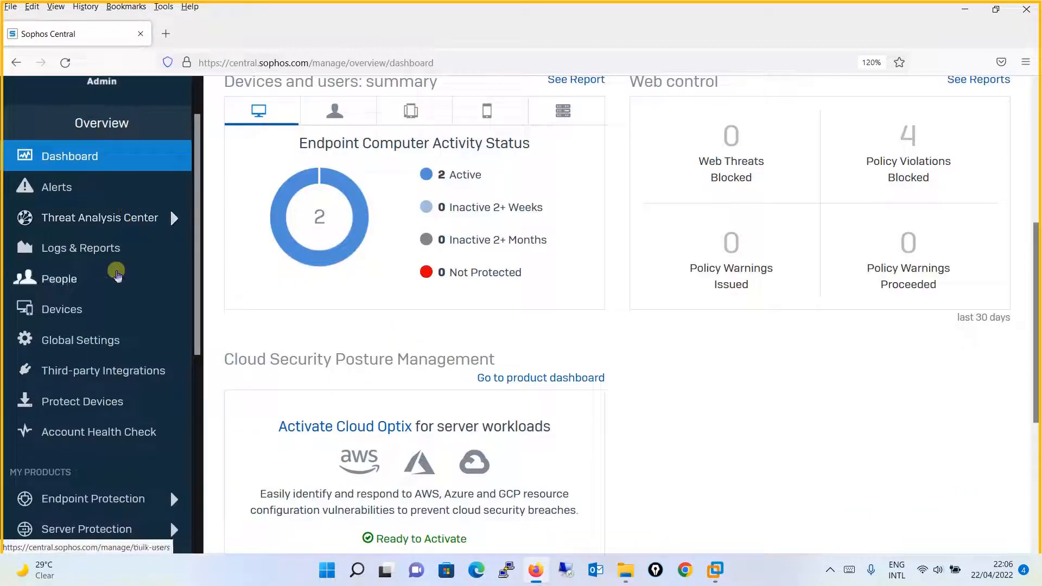
left_click(108, 498)
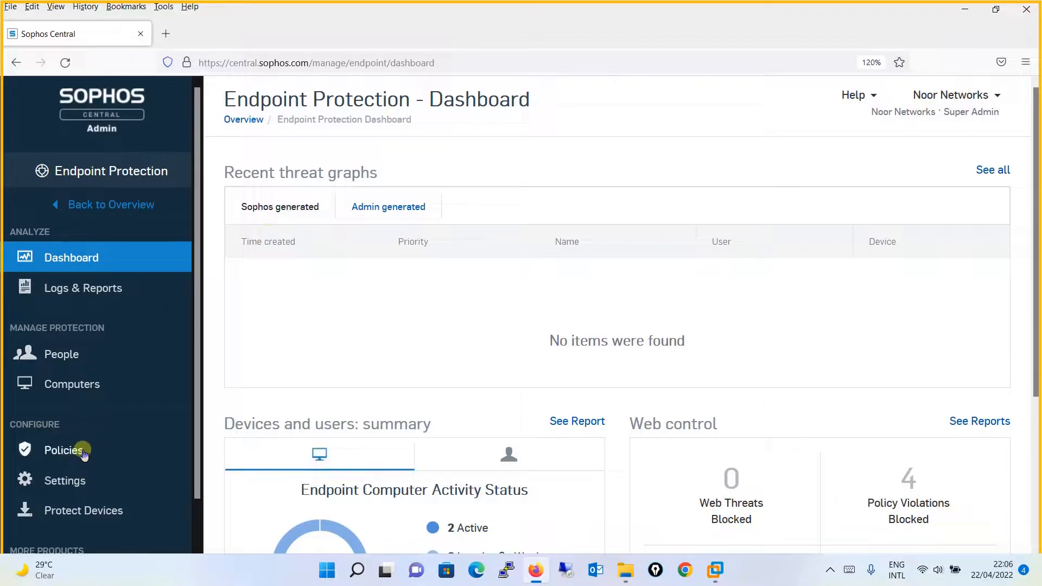
left_click(65, 488)
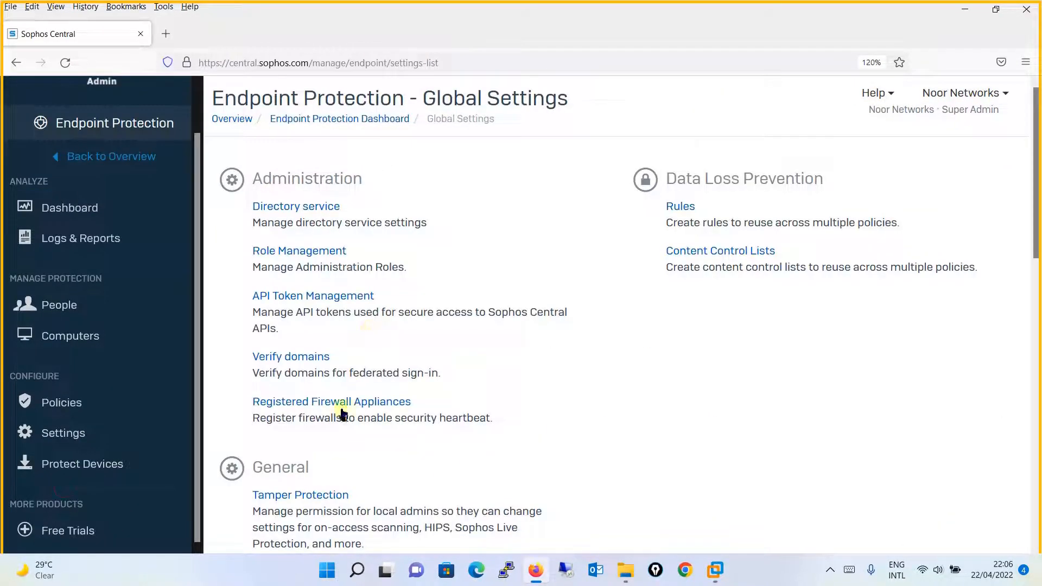
left_click_drag(1038, 185, 1021, 288)
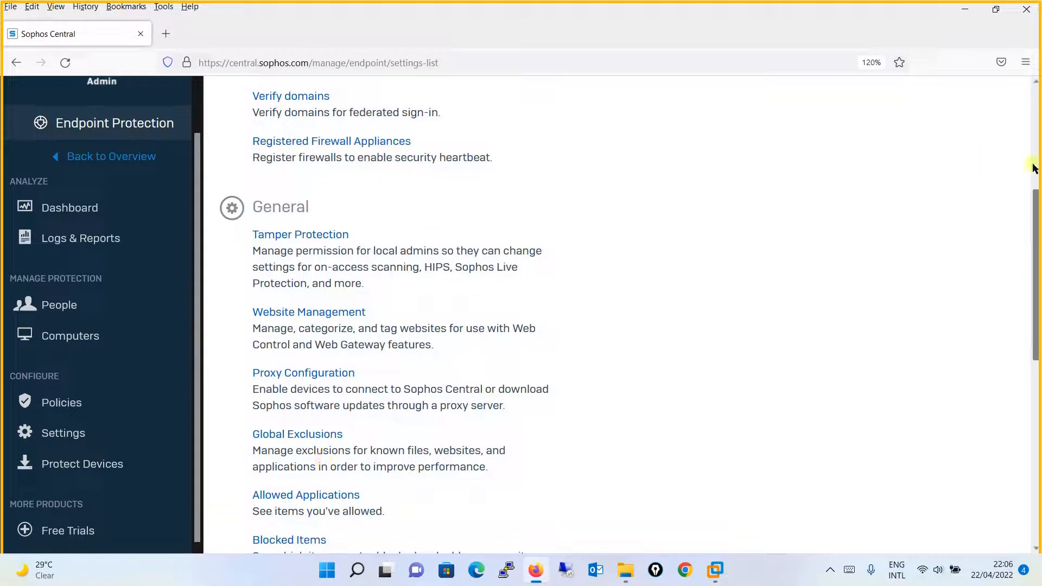
left_click(302, 318)
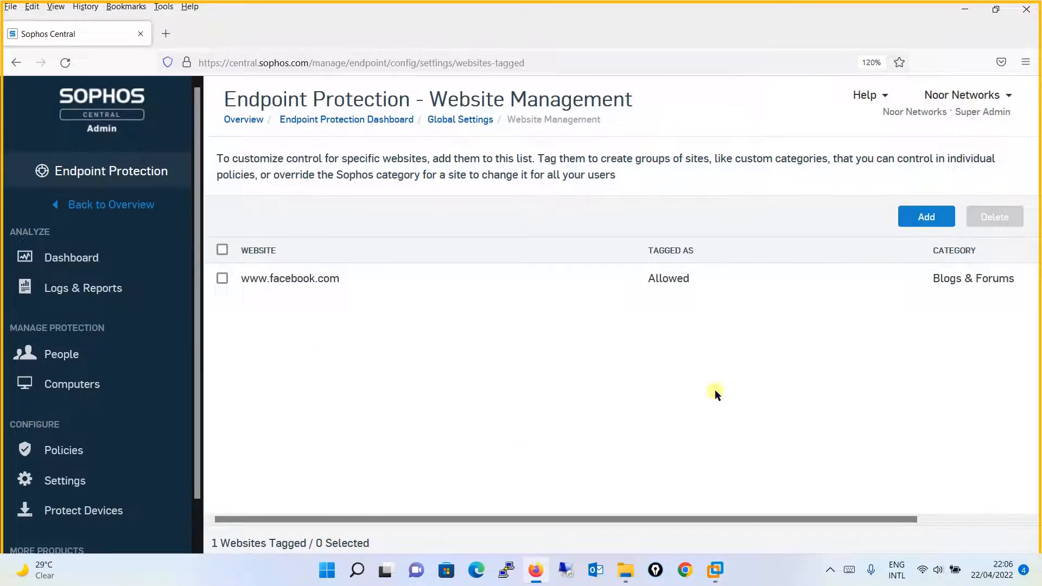
left_click(938, 219)
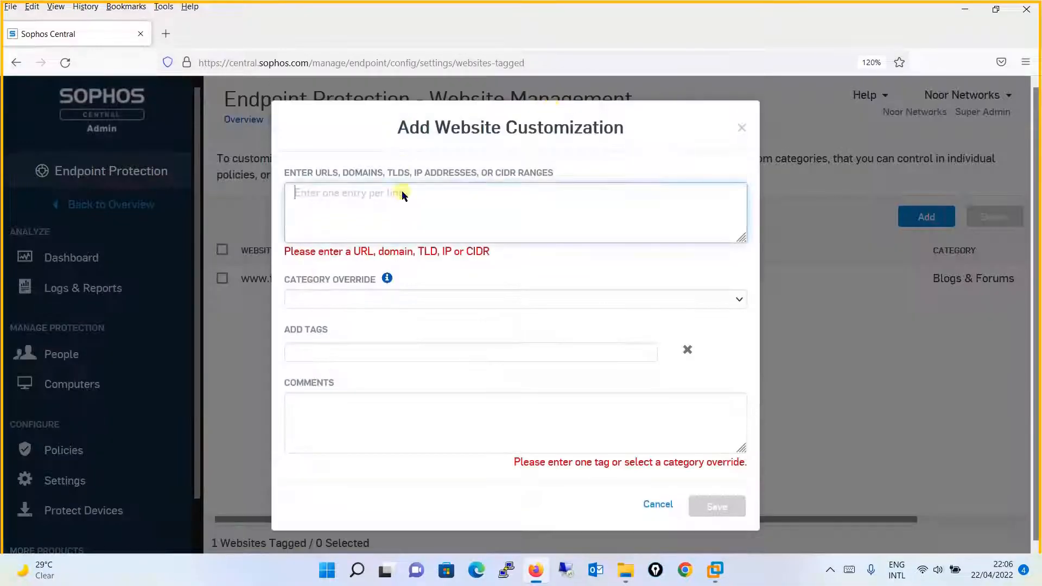
type("www.yahoo.com")
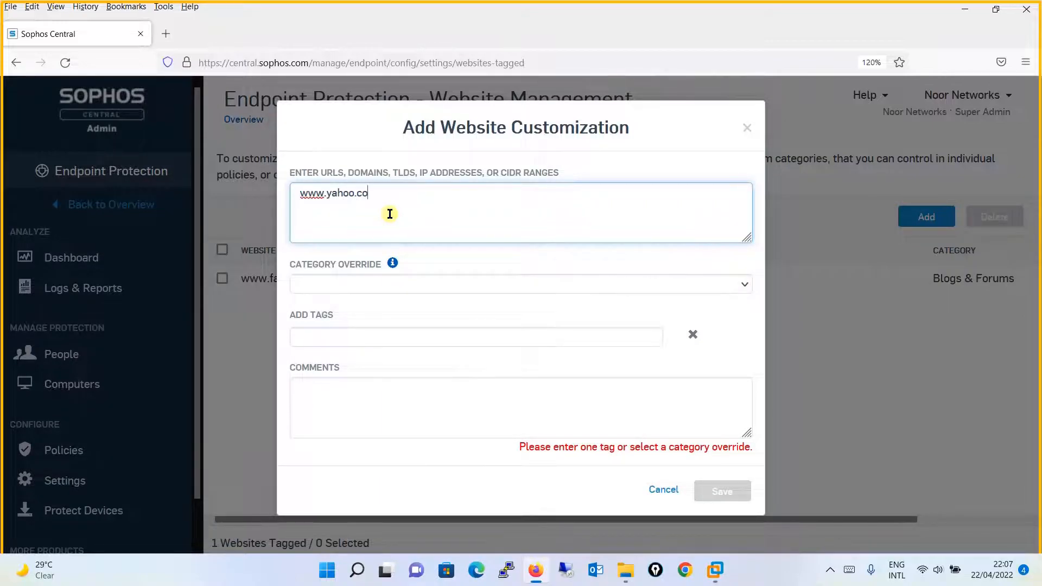
left_click(402, 283)
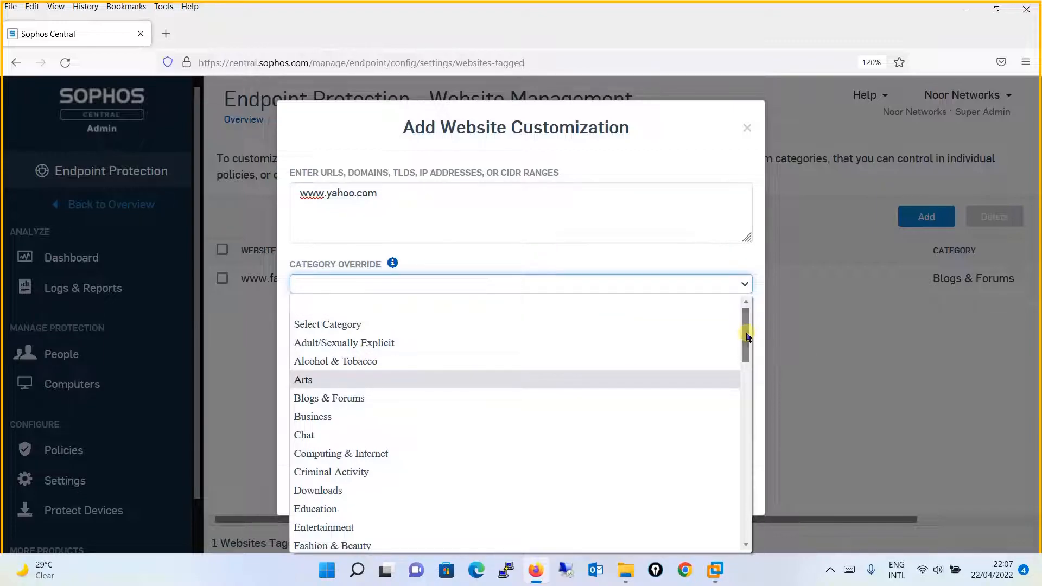
left_click_drag(745, 333, 727, 513)
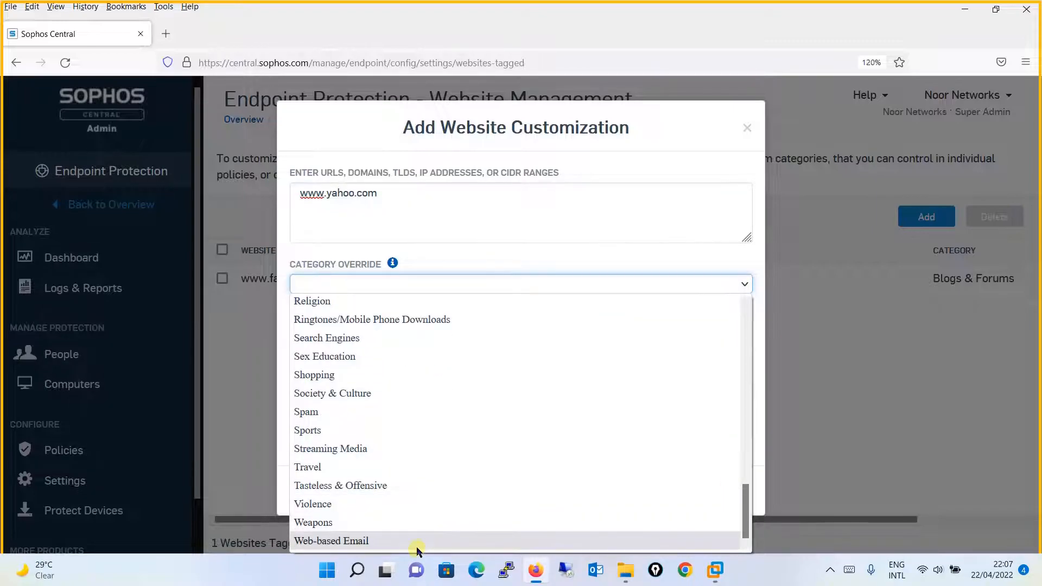
left_click(417, 543)
left_click(399, 339)
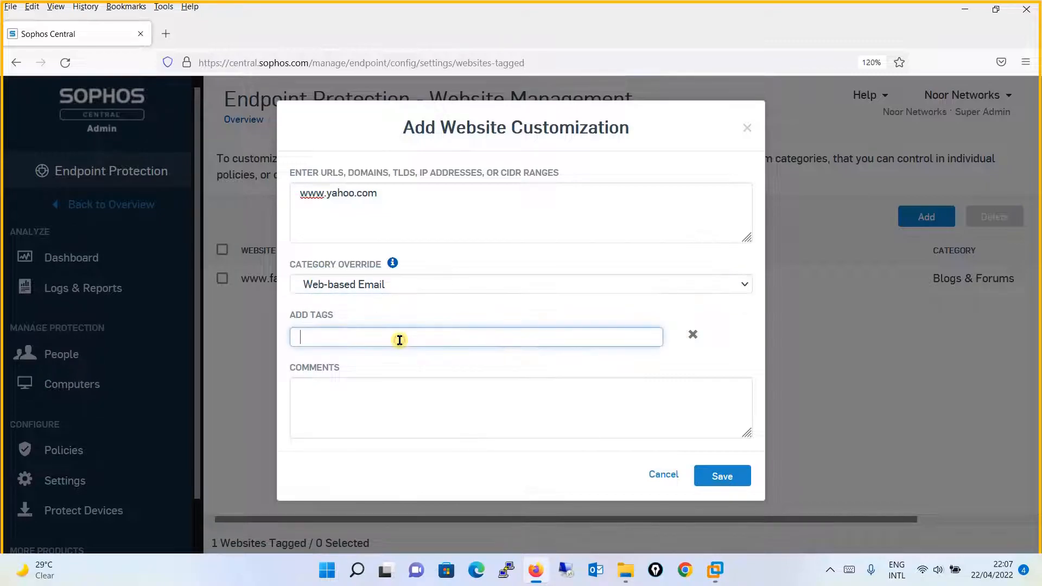
type("Resdt")
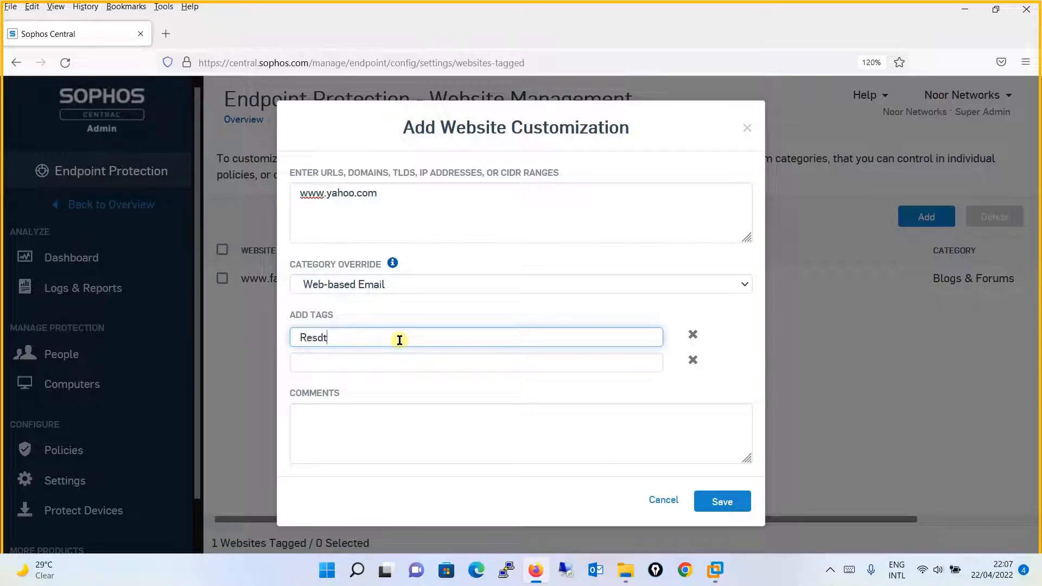
key("BackSpace")
key("BackSpace")
key("BackSpace")
key("BackSpace")
type("srci")
key("BackSpace")
key("BackSpace")
key("BackSpace")
type("ric")
key("BackSpace")
key("BackSpace")
key("BackSpace")
key("BackSpace")
type("trict")
left_click(714, 502)
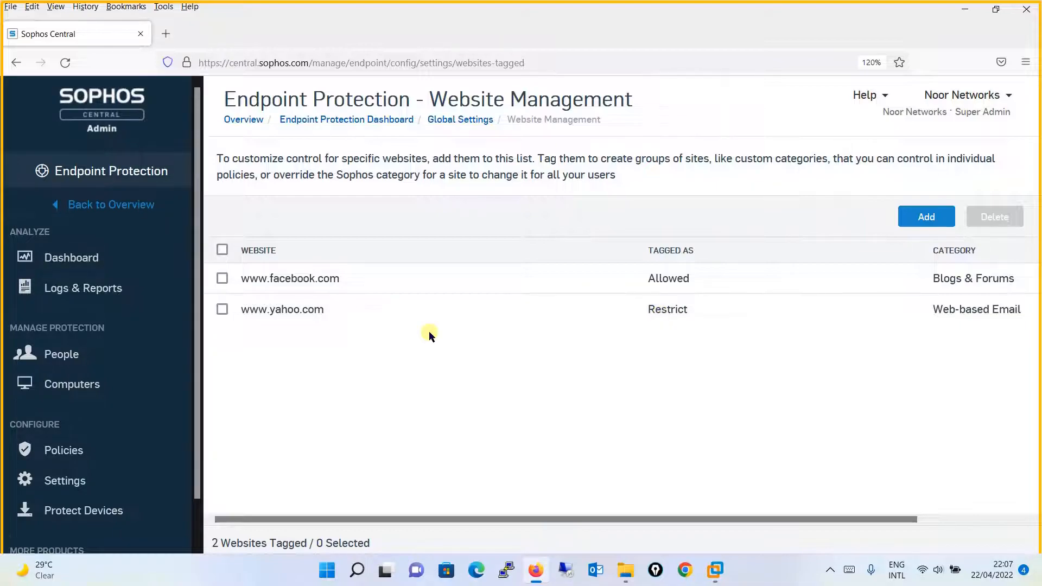
Open the settings of Web-Control-LAB-Policy at its controls for sites tagged in Website Management.
left_click_drag(196, 386, 174, 447)
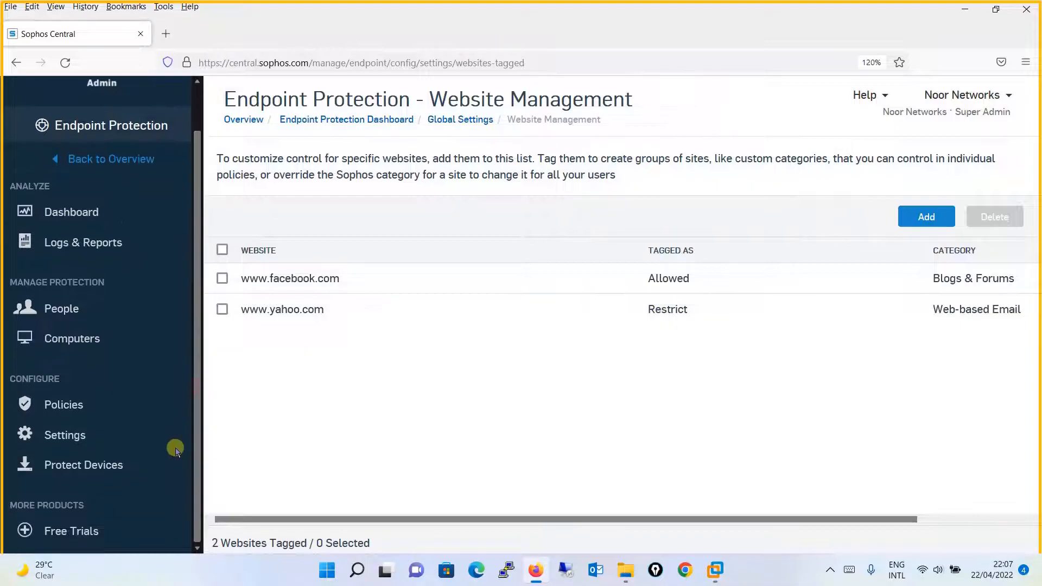
left_click(110, 408)
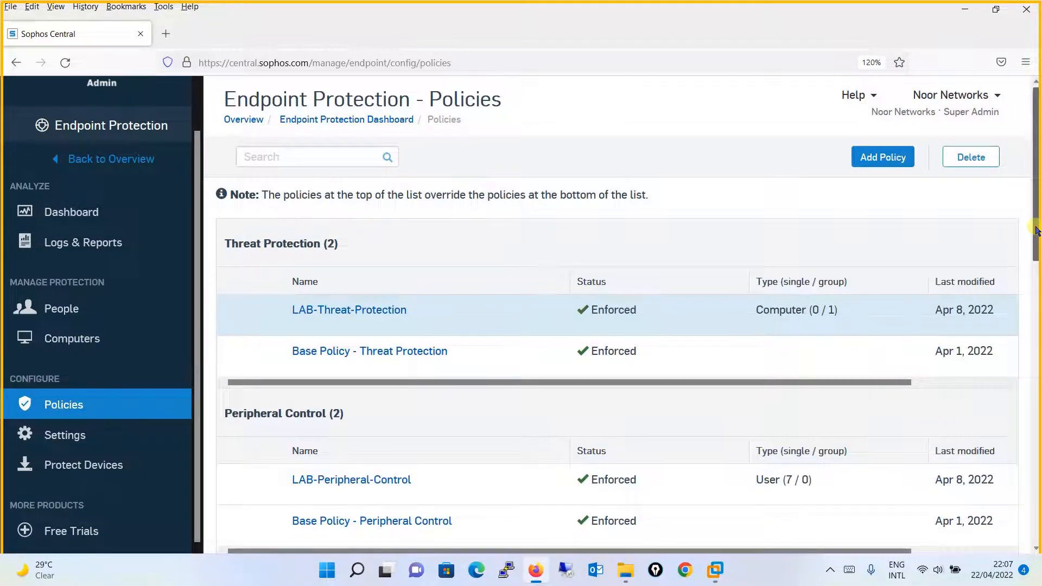
left_click_drag(1033, 231, 1034, 512)
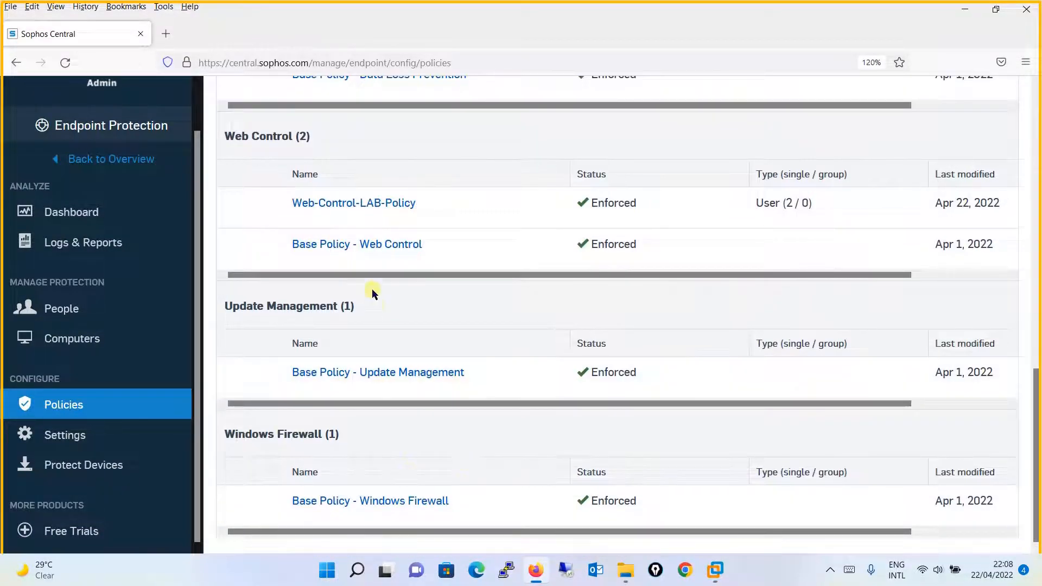
left_click(379, 205)
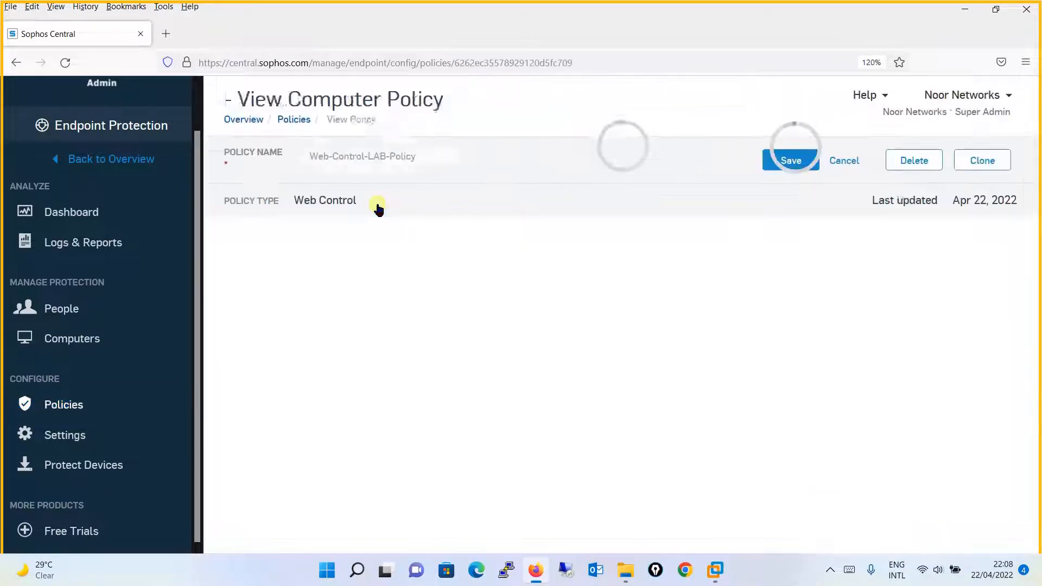
left_click_drag(1035, 196, 1032, 283)
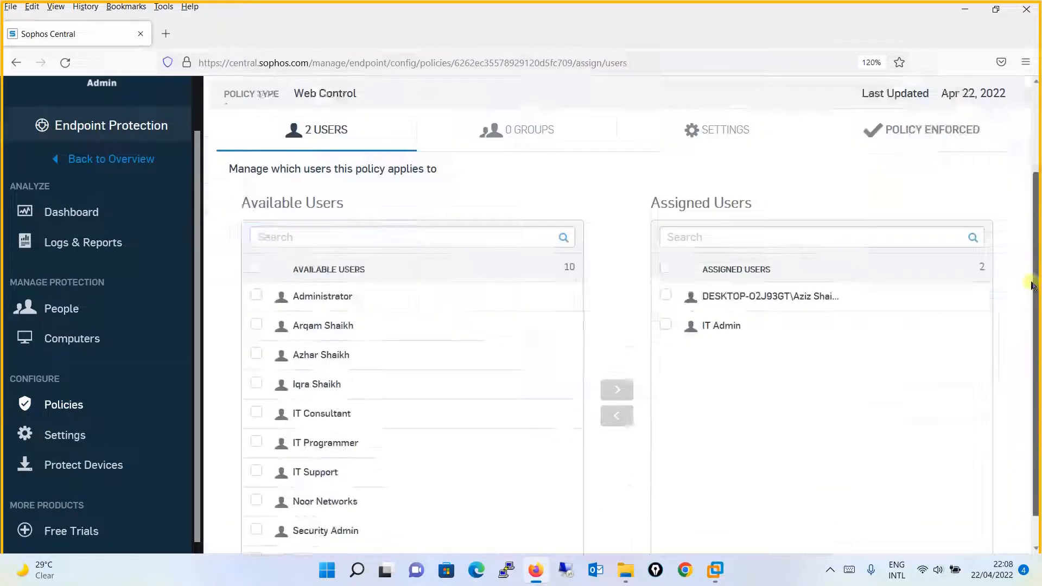
scroll(1032, 286, "down", 1)
left_click(763, 111)
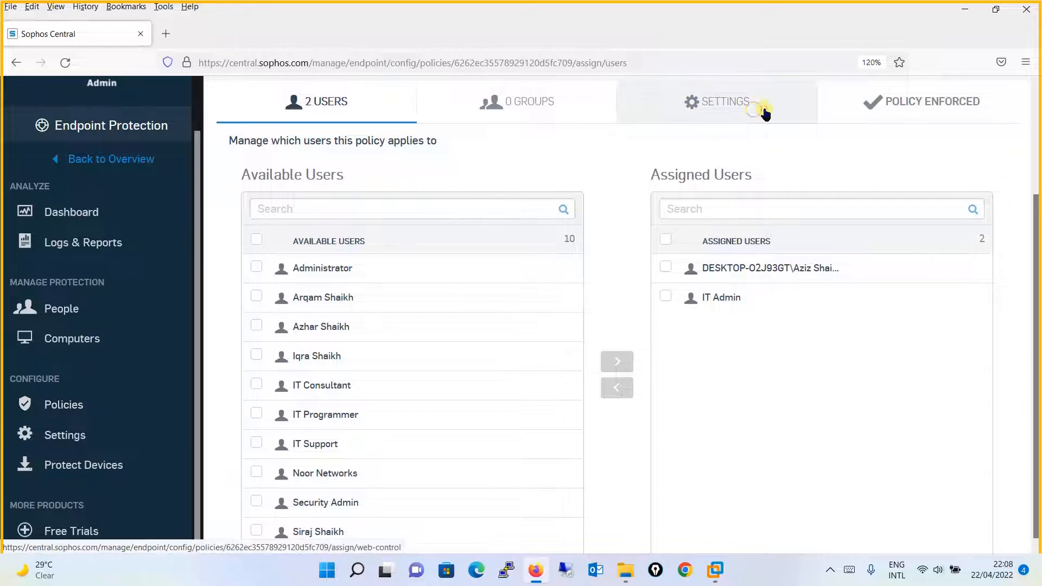
left_click_drag(1033, 285, 1029, 437)
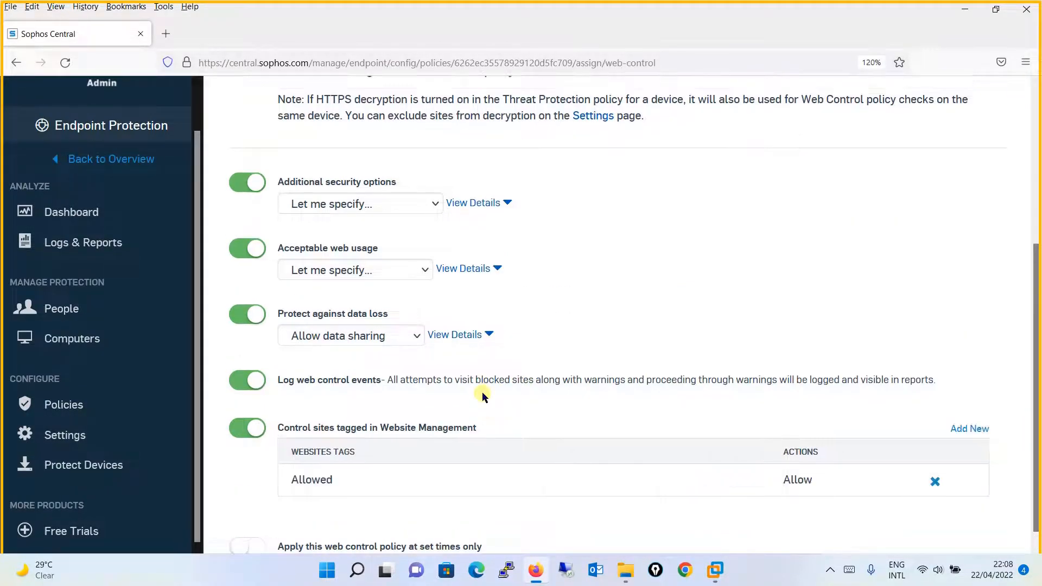
Add the Restrict website tag with the Block action to the tagged-site controls and save the policy.
left_click(970, 429)
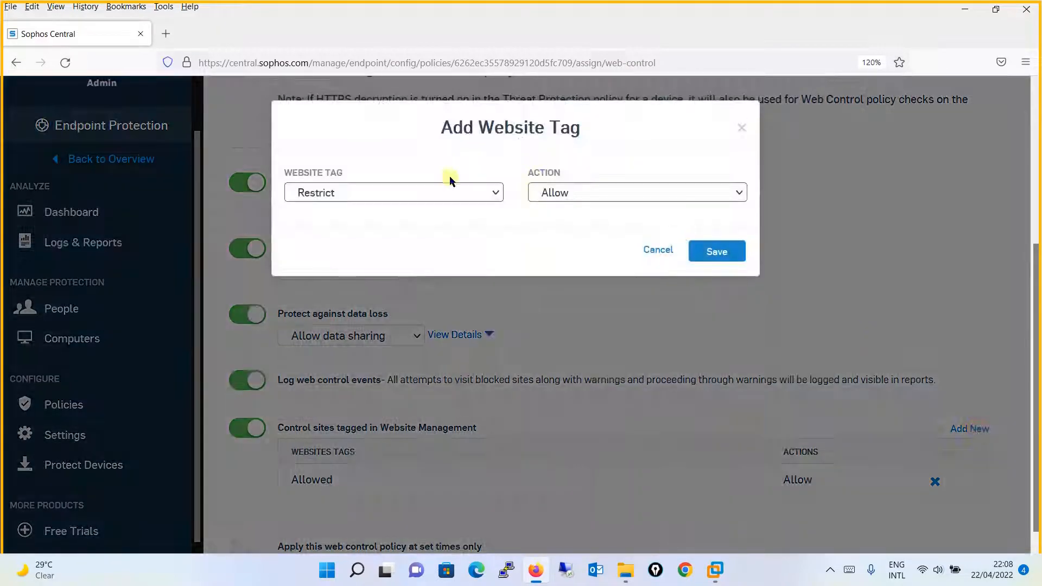
left_click(428, 194)
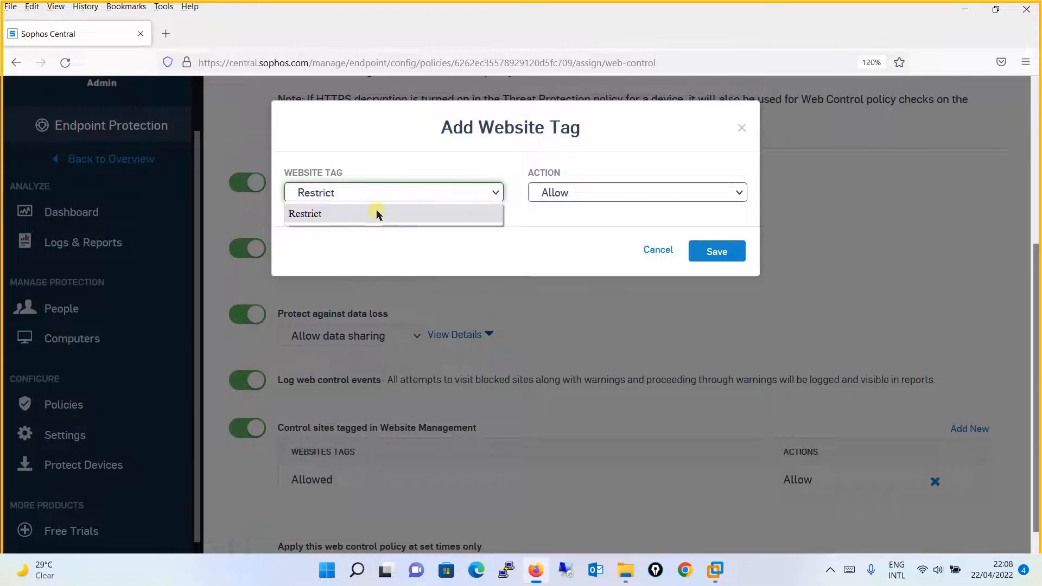
left_click(622, 191)
left_click(589, 253)
left_click(715, 250)
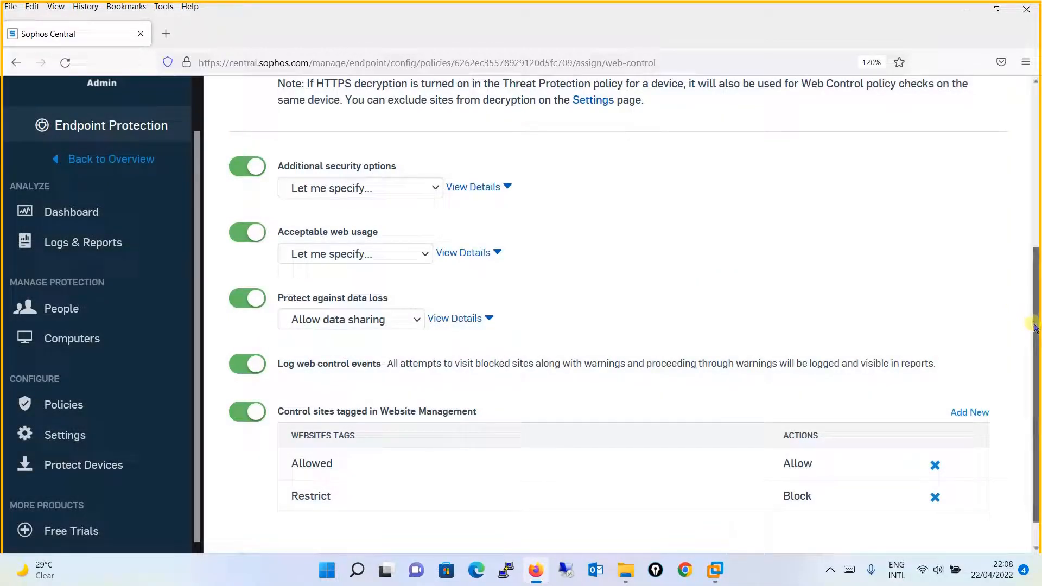
scroll(1033, 325, "up", 5)
left_click(759, 165)
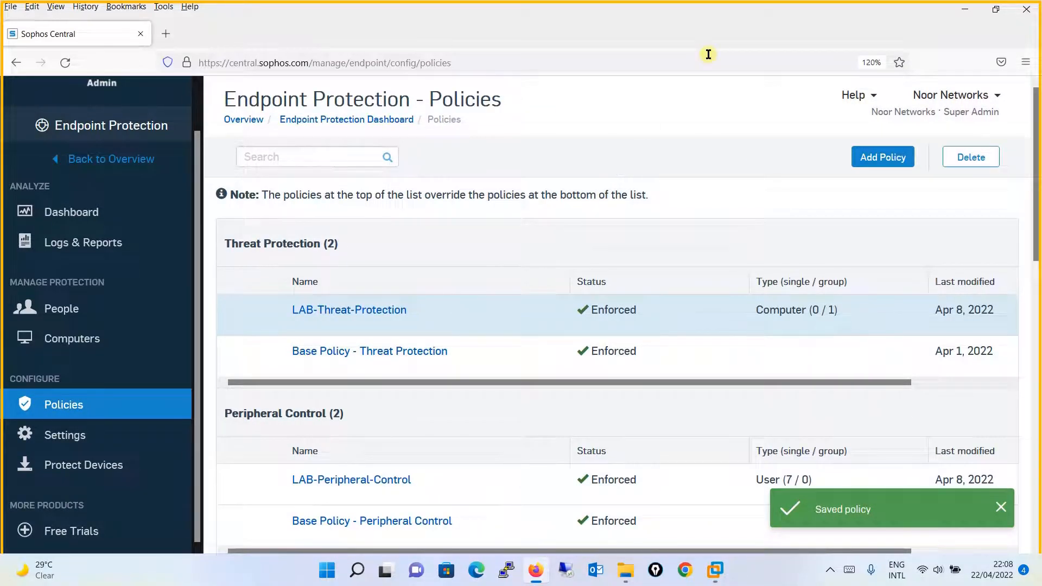
Trigger another software update on both client computers, DESKTOP-9QT7J34 and DESKTOP-O2J93GT.
left_click(96, 445)
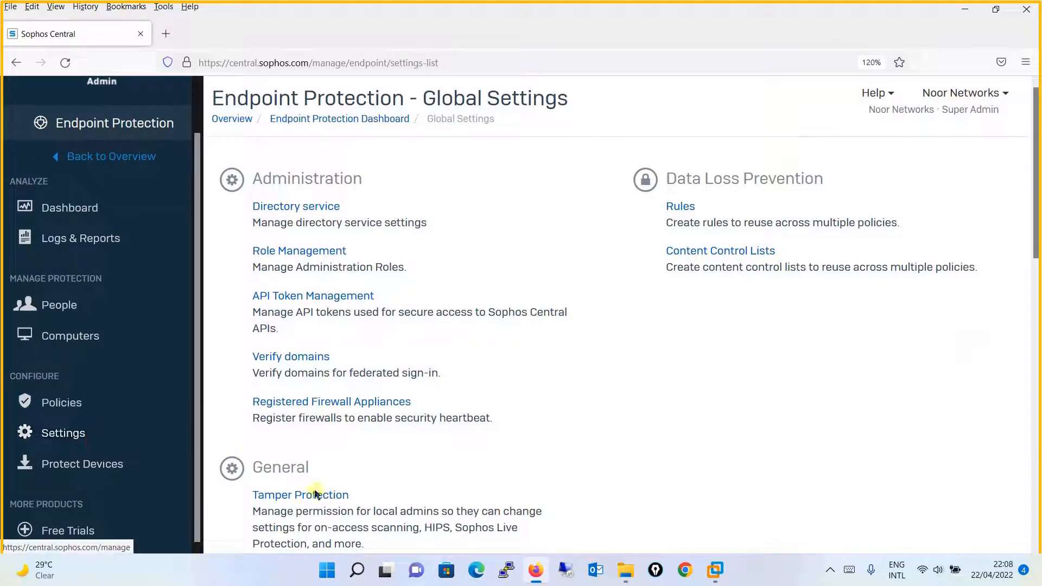
left_click(758, 490)
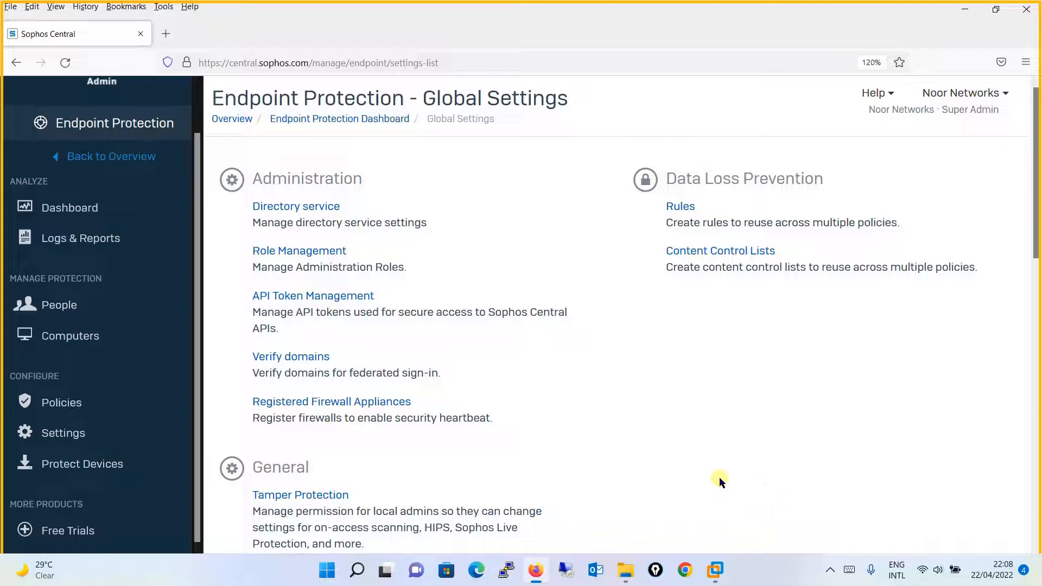
left_click(82, 336)
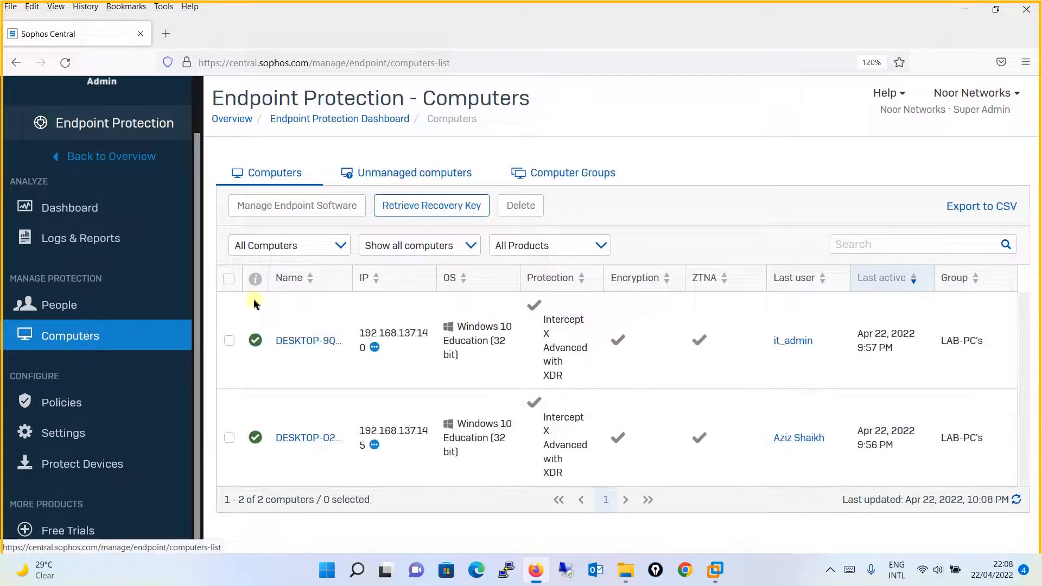
left_click(304, 344)
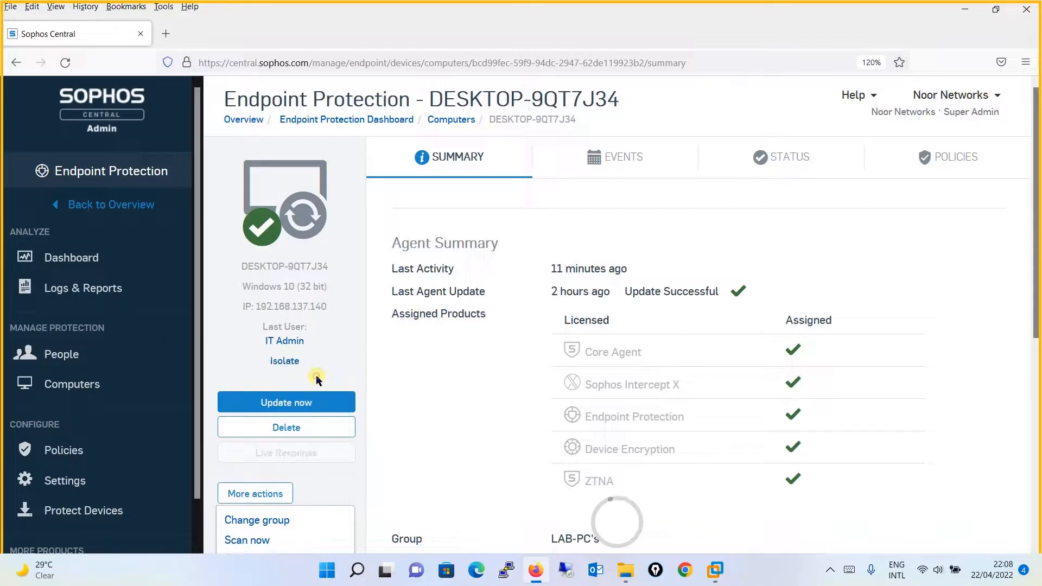
left_click(312, 401)
left_click(76, 387)
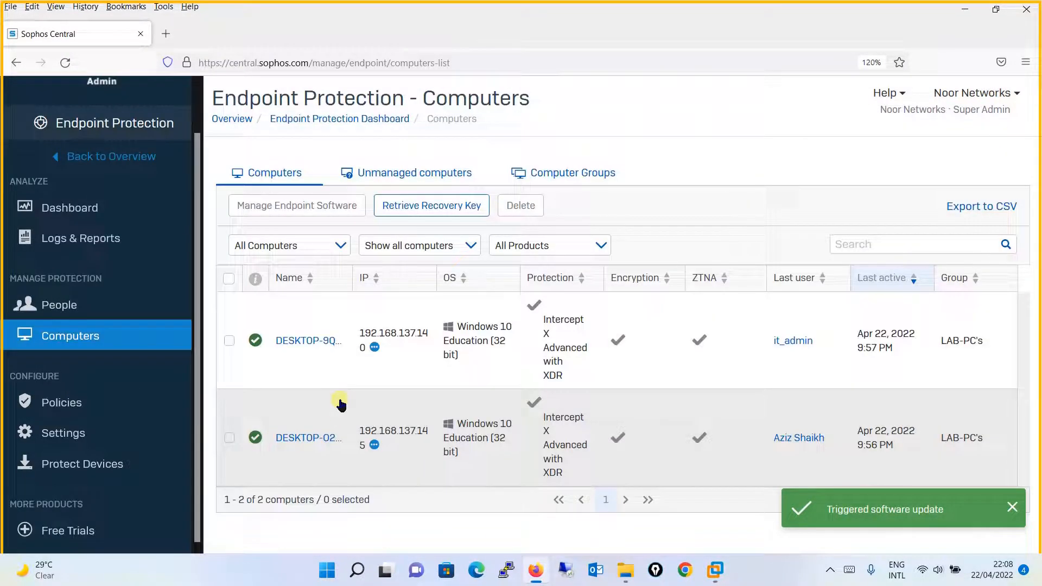
left_click(312, 439)
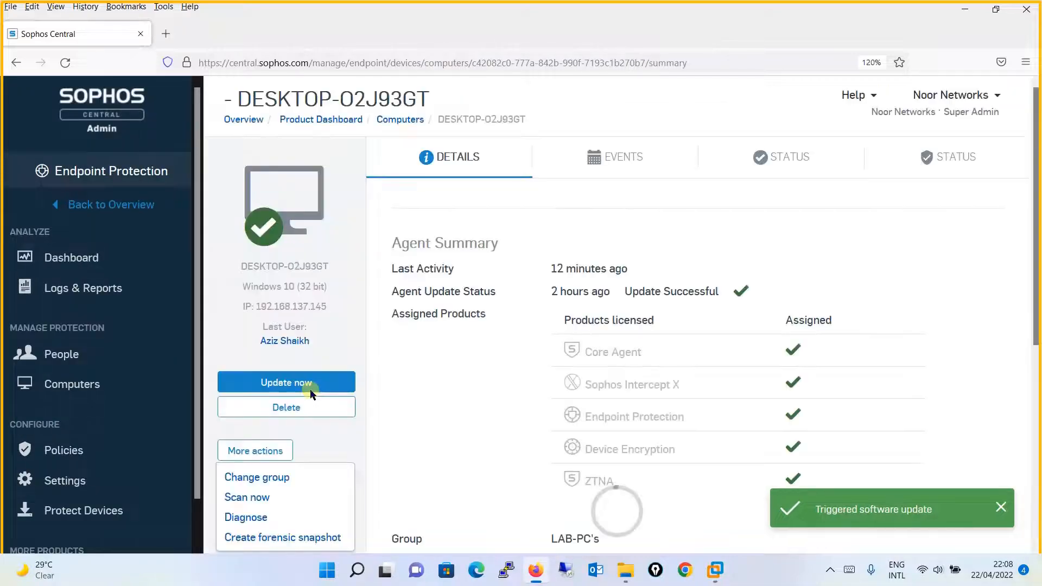
left_click(310, 382)
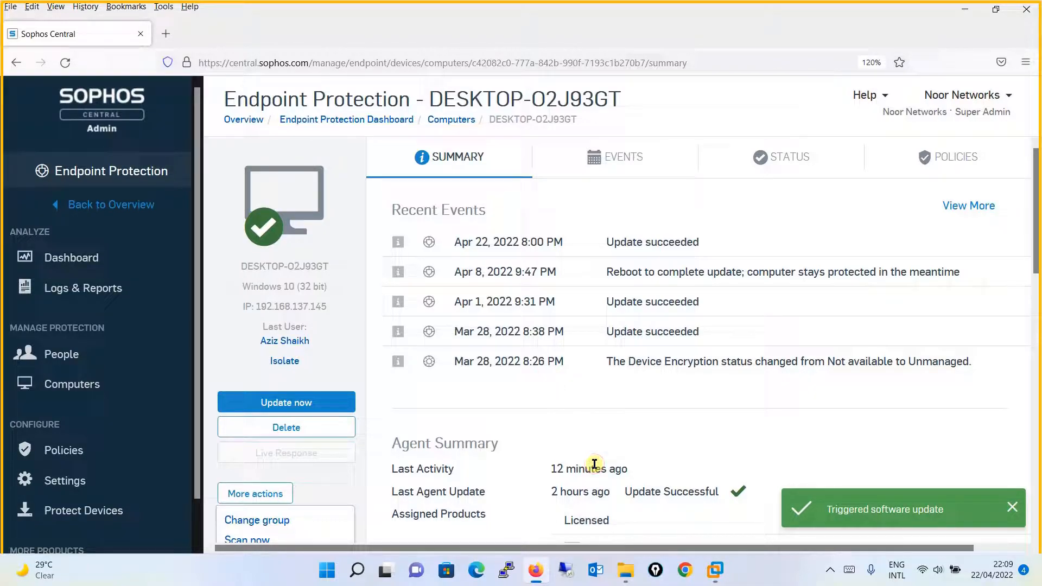
Test yahoo.com in the incognito window of Client-PC1 in VMware Workstation, read the page's policy message and return to Sophos Central.
left_click(715, 570)
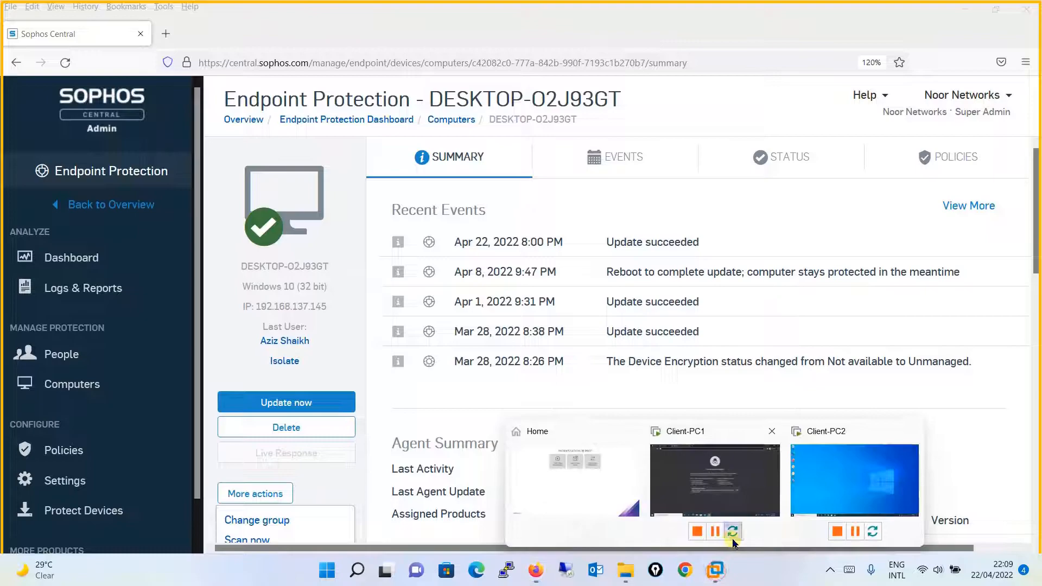
left_click(740, 491)
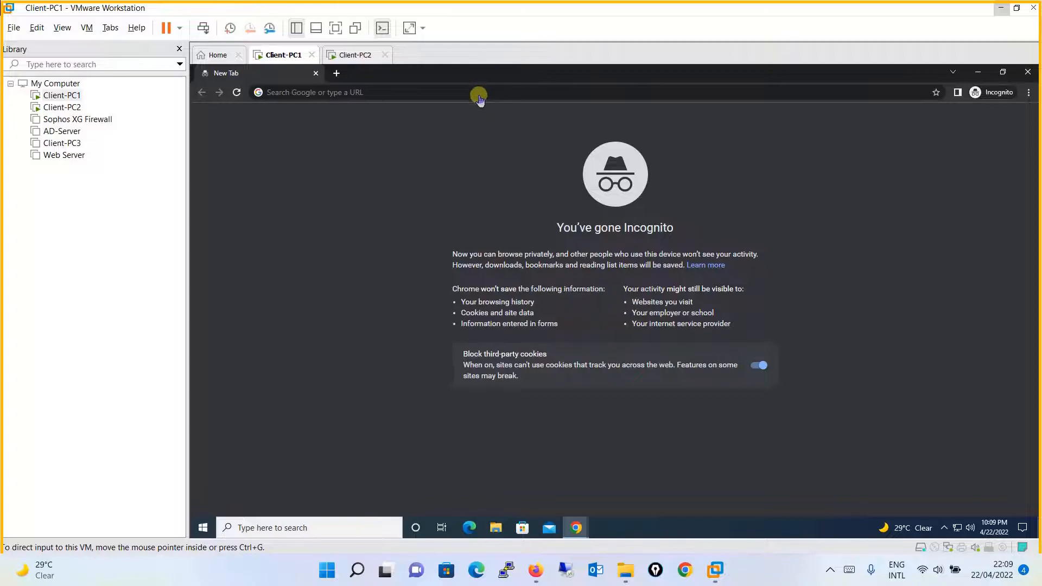
left_click(479, 94)
type("yahoo")
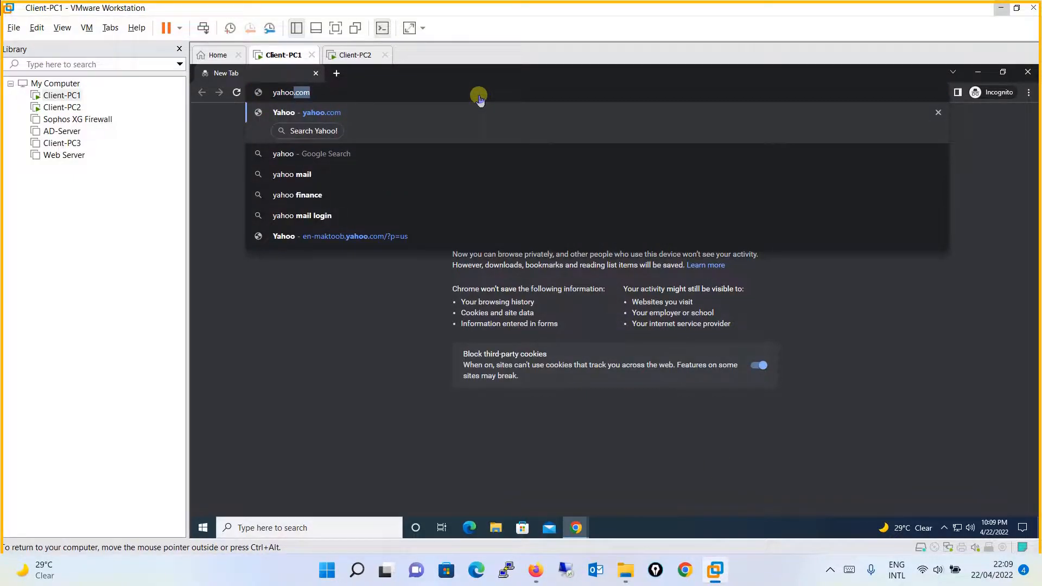
key("Return")
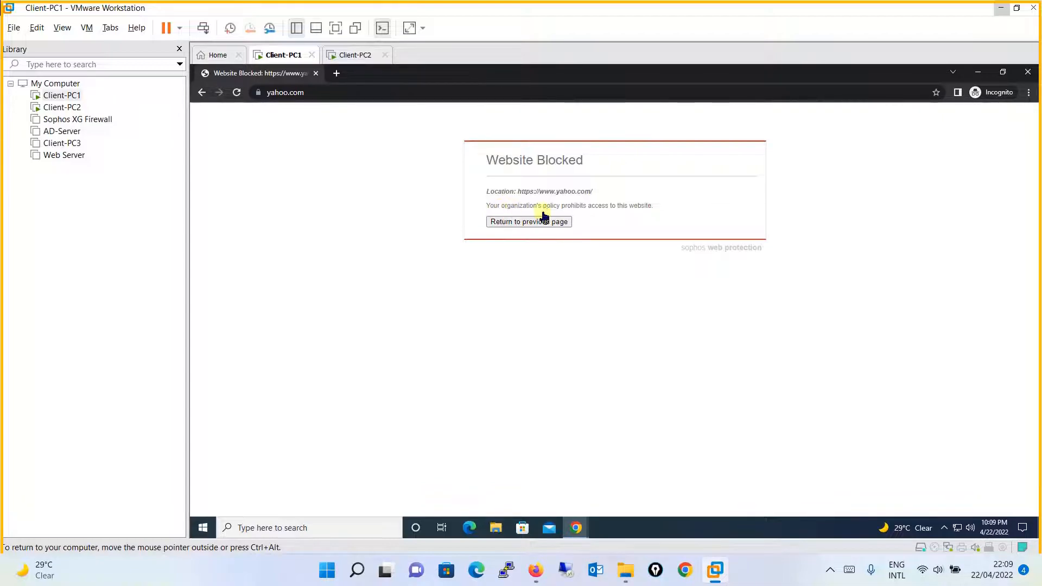
triple_click(625, 209)
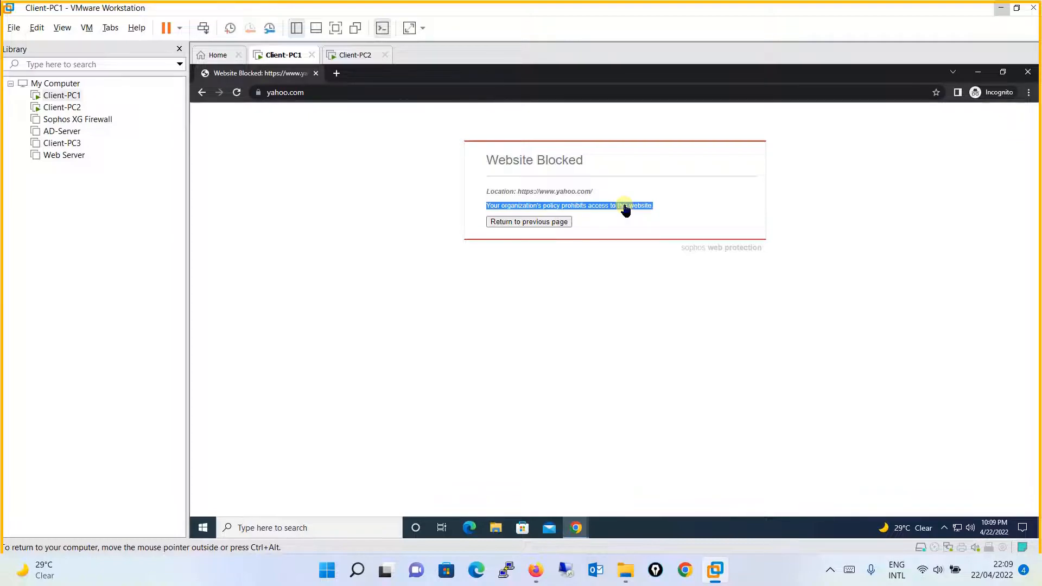
left_click(677, 219)
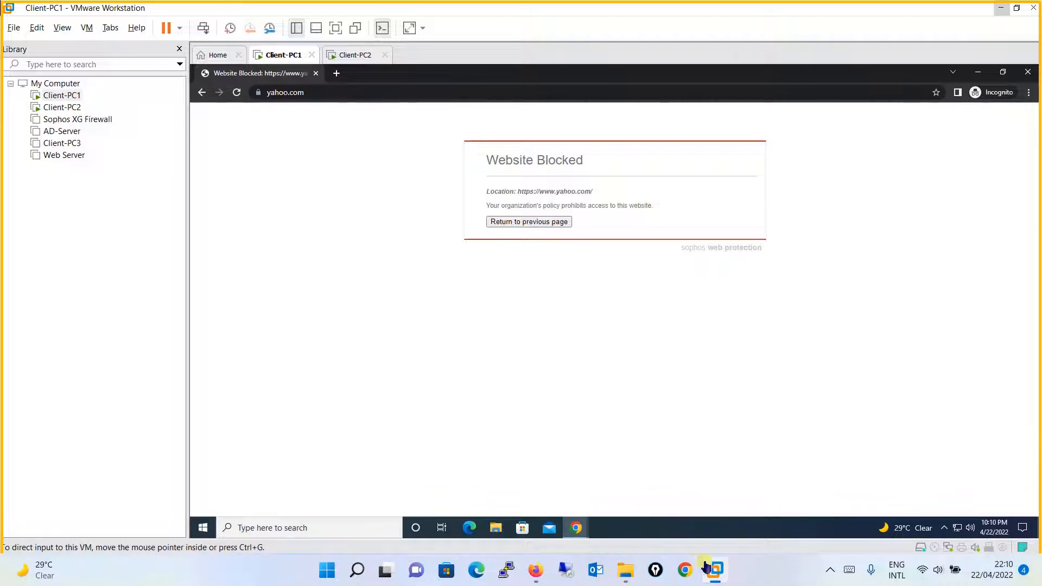
left_click(536, 569)
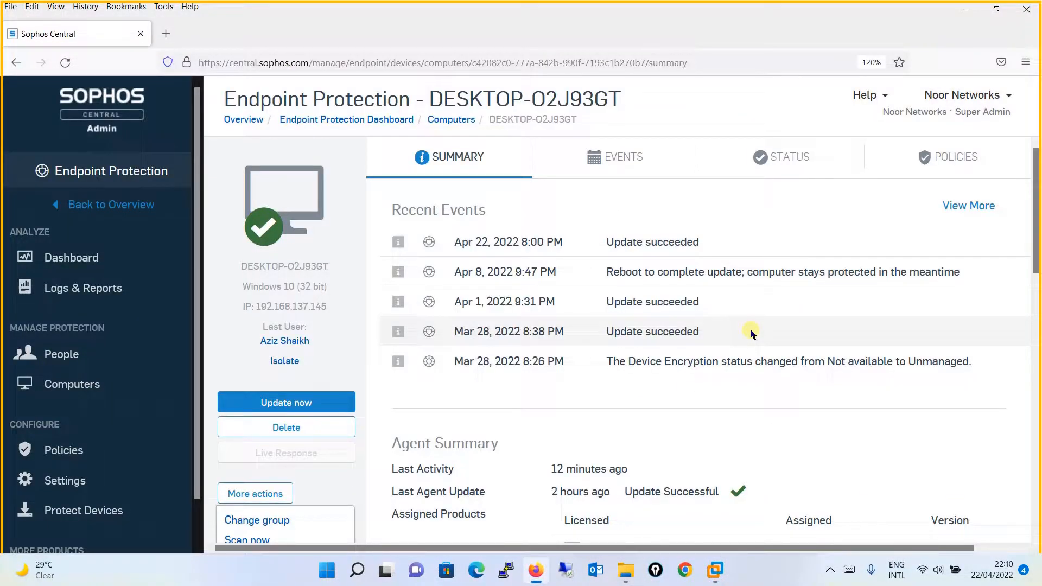